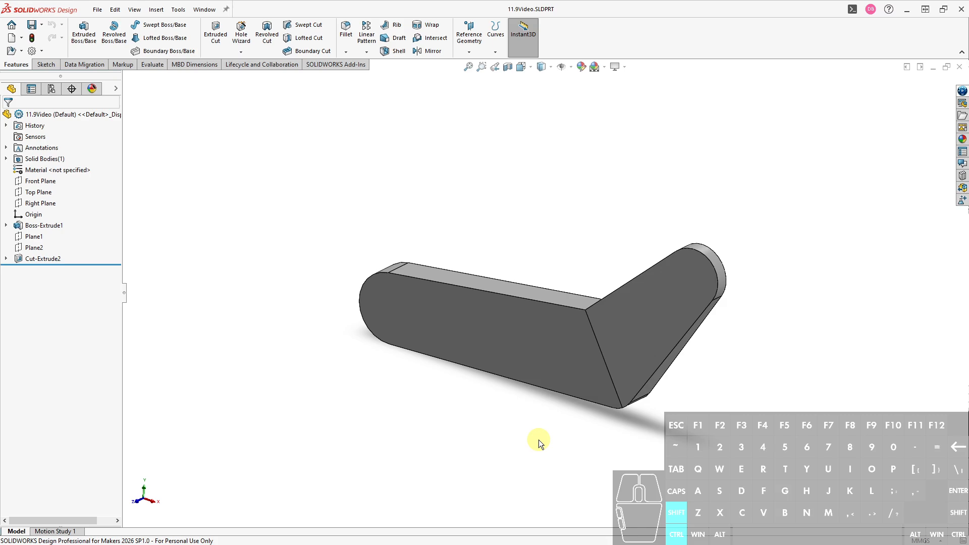
Switch to the Practice Problem 11.9 PDF, examine the drawing views and dimensions, and return to the SOLIDWORKS part.
key("ctrl+shift+2")
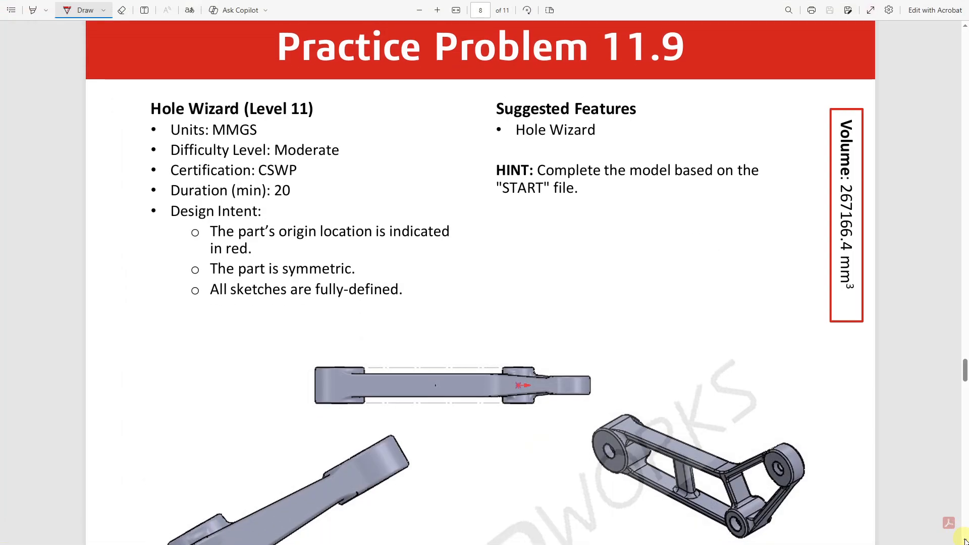
scroll(950, 522, "down", 5)
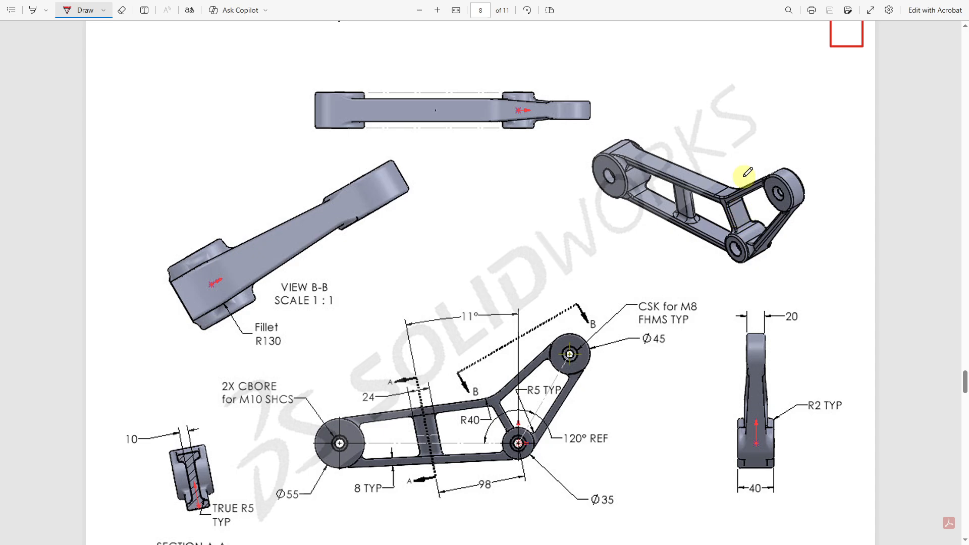
key("alt+Tab")
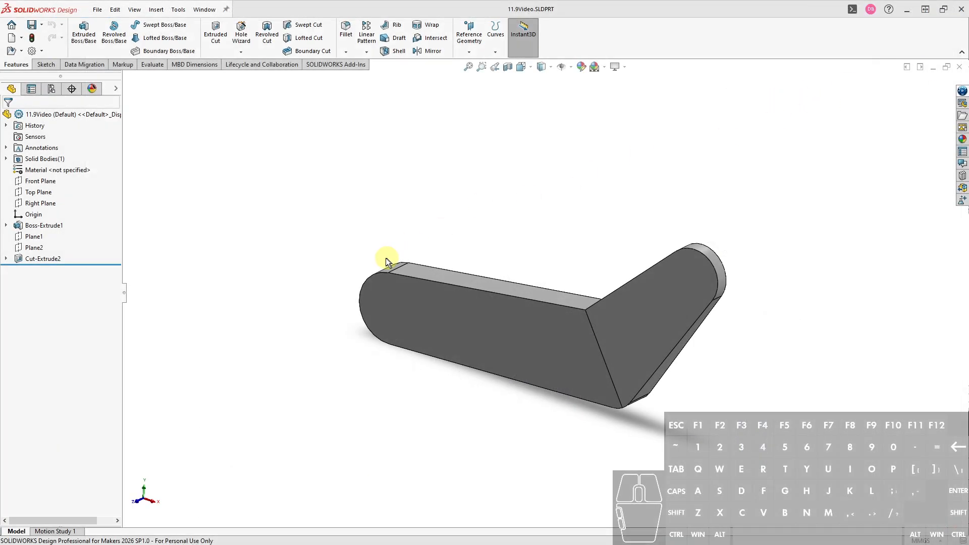
Start a new sketch on the Front Plane.
left_click(366, 238)
left_click(460, 196)
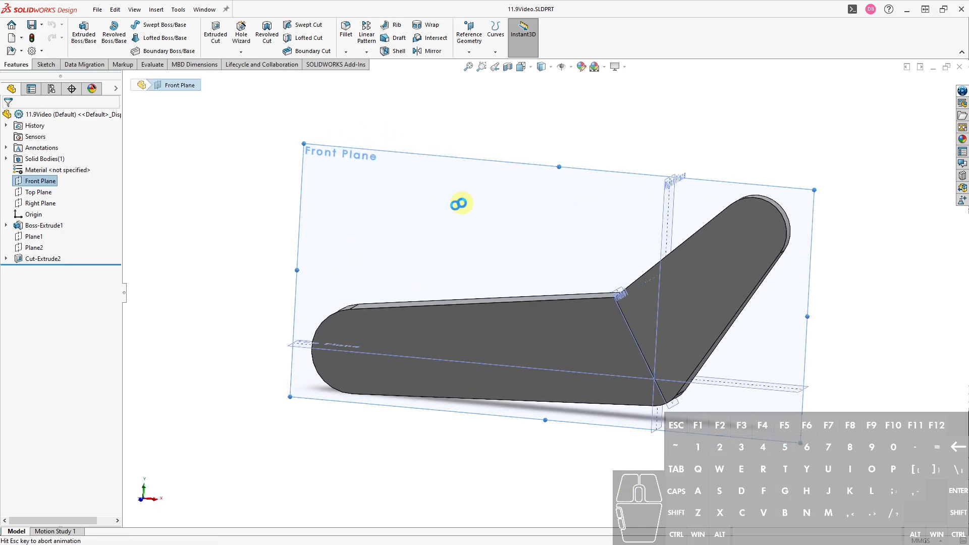
left_click(453, 205)
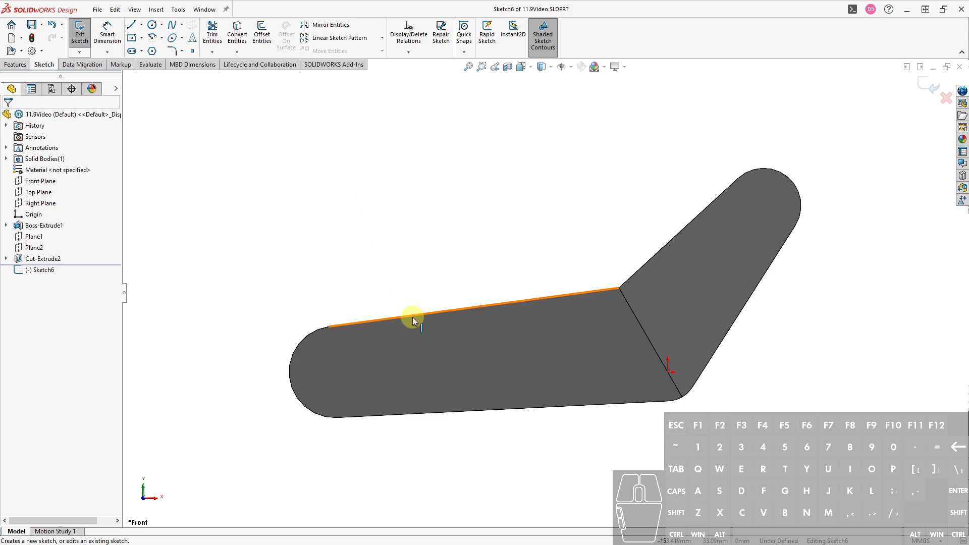
Convert the entities of Boss-Extrude1's Sketch1 into the new sketch and make them all construction geometry.
left_click(7, 225)
left_click(40, 236)
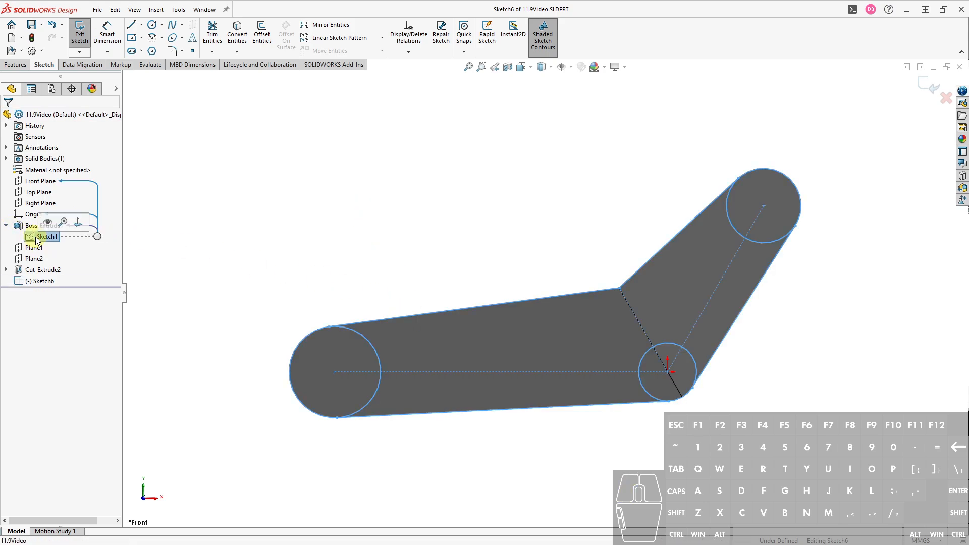
left_click(237, 33)
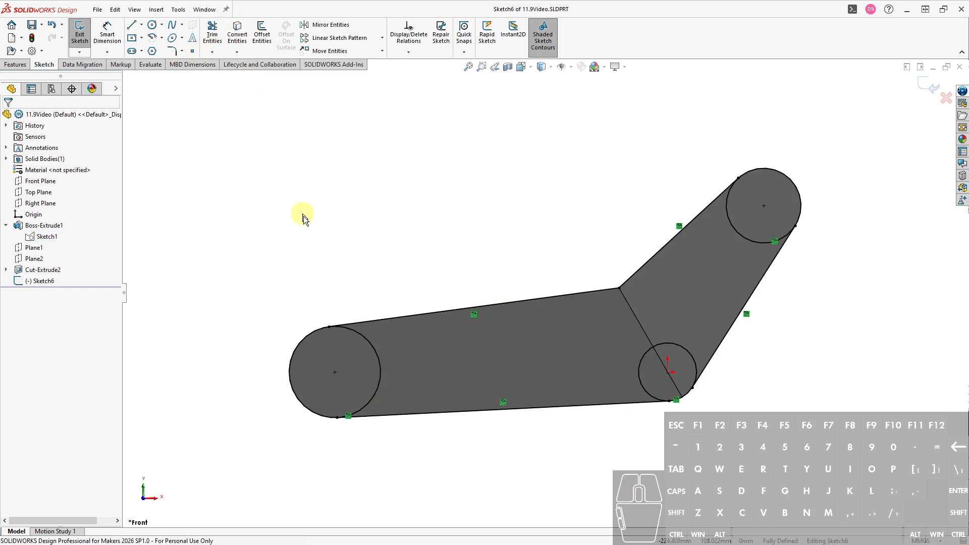
key("ctrl+a")
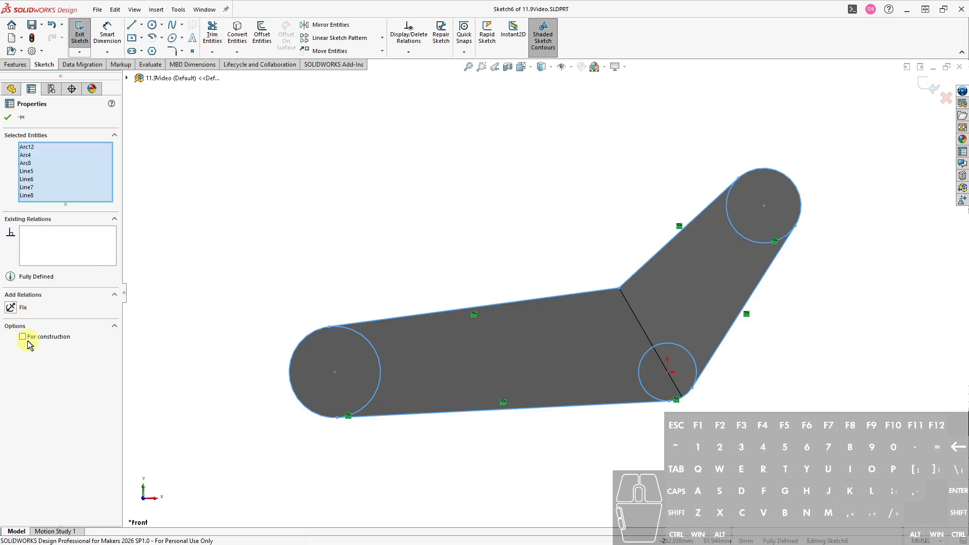
left_click(331, 188)
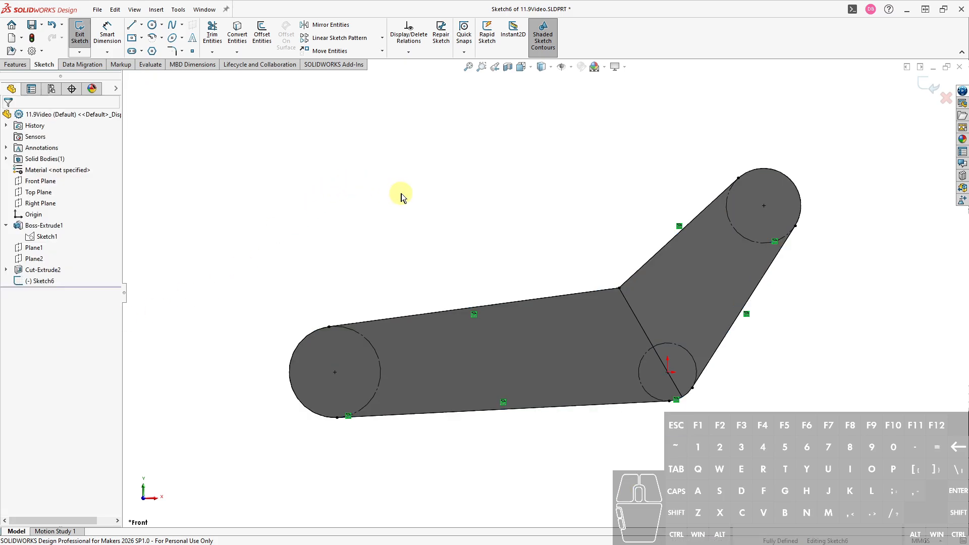
Offset the four converted outer lines of both arms 8 mm inward.
left_click(456, 312)
left_click(669, 247, "ctrl")
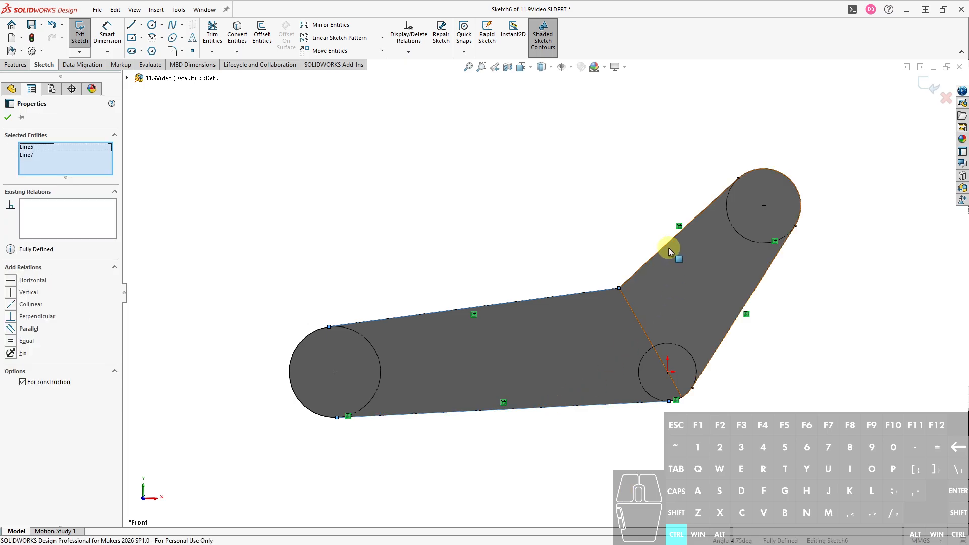
left_click(728, 300, "ctrl")
left_click(697, 276, "ctrl")
left_click(661, 249, "ctrl")
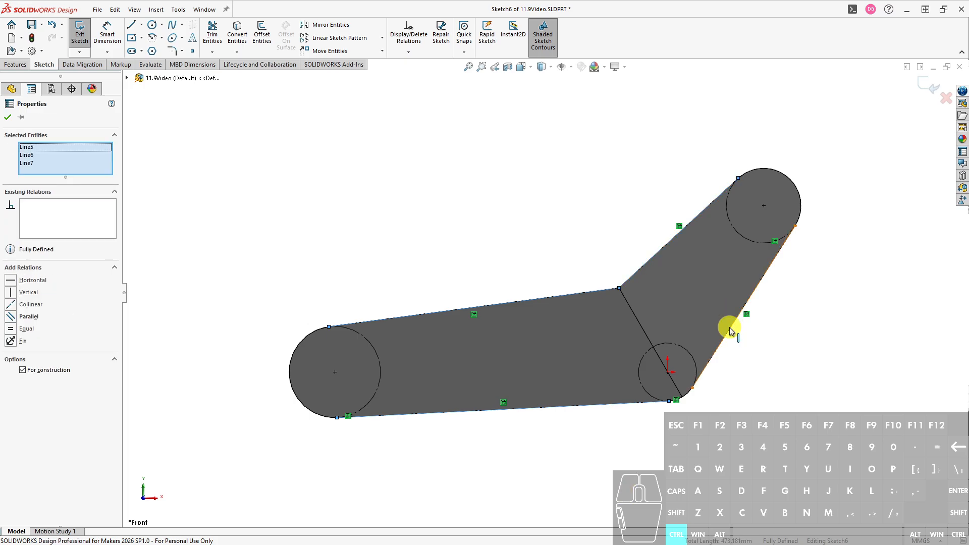
left_click(731, 331, "ctrl")
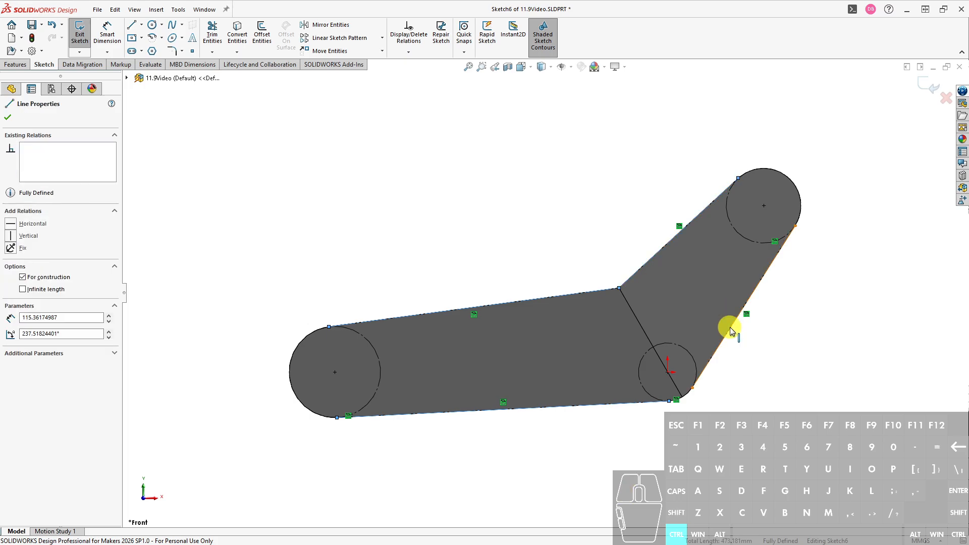
left_click(262, 38)
type("8")
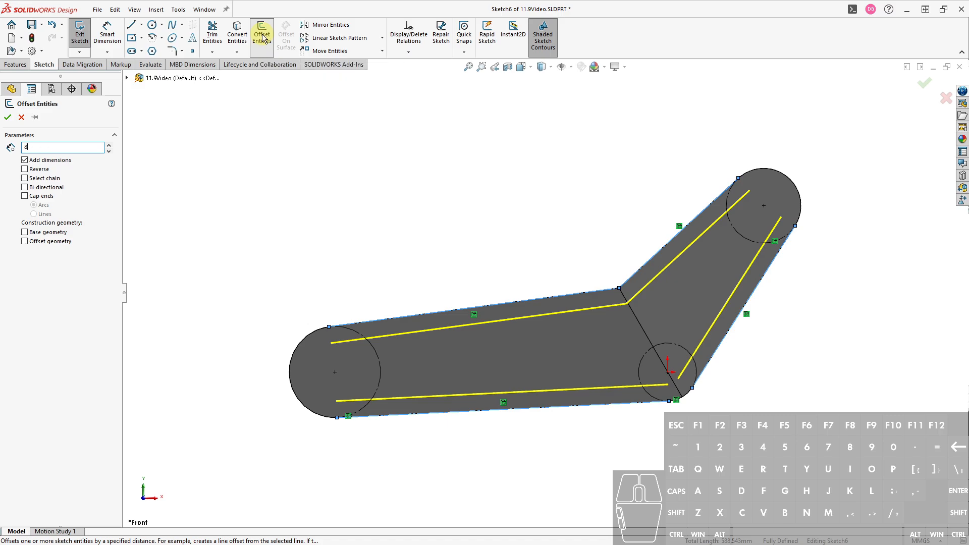
key("Return")
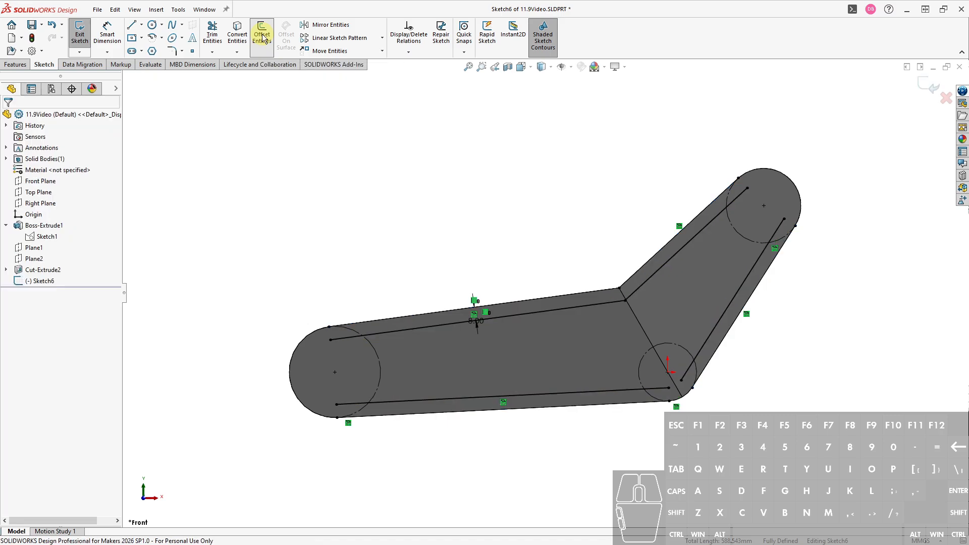
Power trim the ends of the long arm's two offset lines that lie inside the large end circle.
key("s")
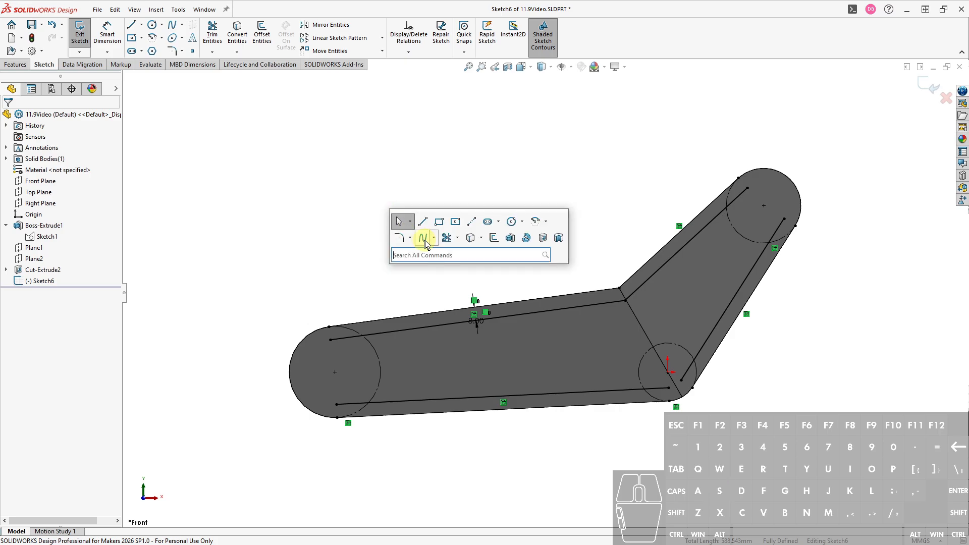
left_click(438, 239)
scroll(375, 303, "down", 5)
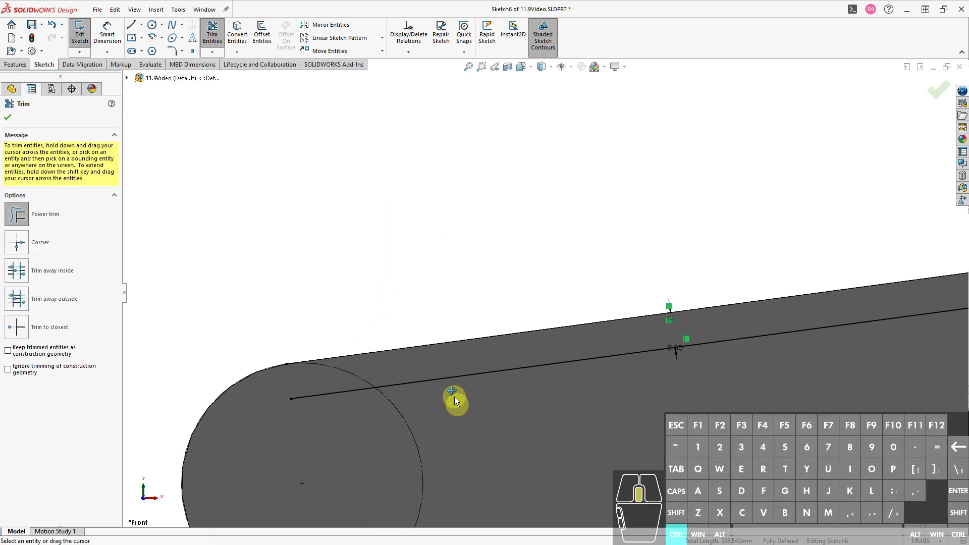
middle_click_drag(454, 396, 424, 280, "ctrl")
left_click_drag(306, 267, 316, 305)
left_click_drag(316, 455, 318, 457)
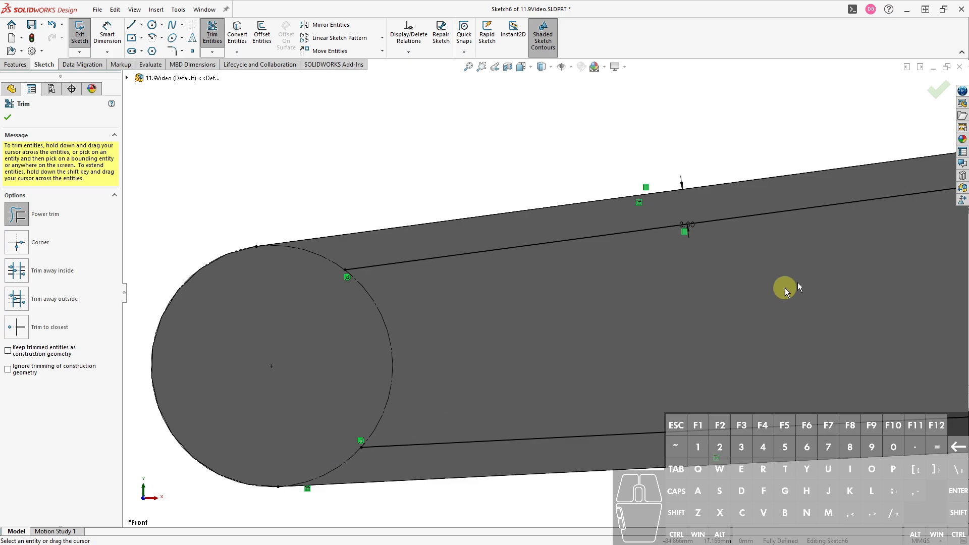
Trim the offset line ends inside the circle at the origin and the upper arm's end circle, and finish trimming.
middle_click_drag(796, 284, 325, 305, "ctrl")
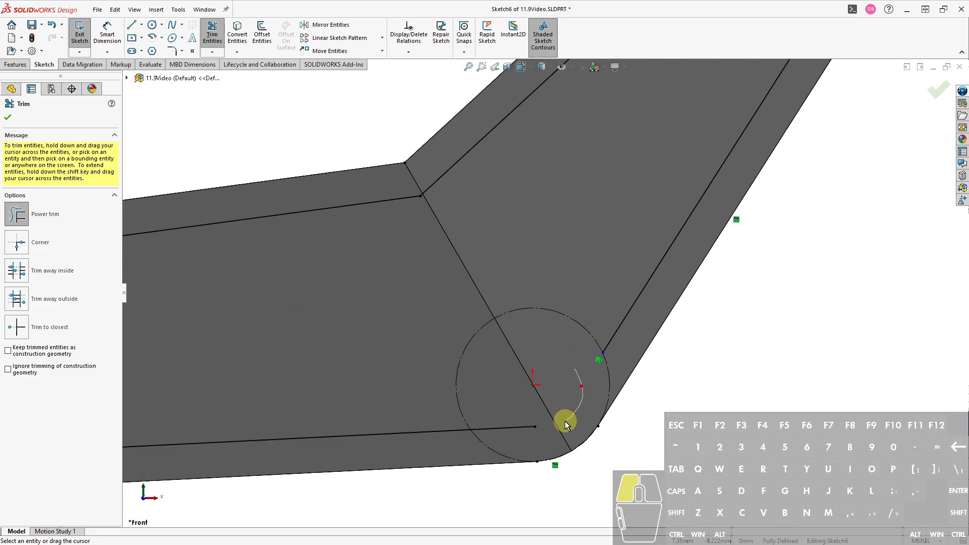
left_click_drag(565, 421, 520, 434)
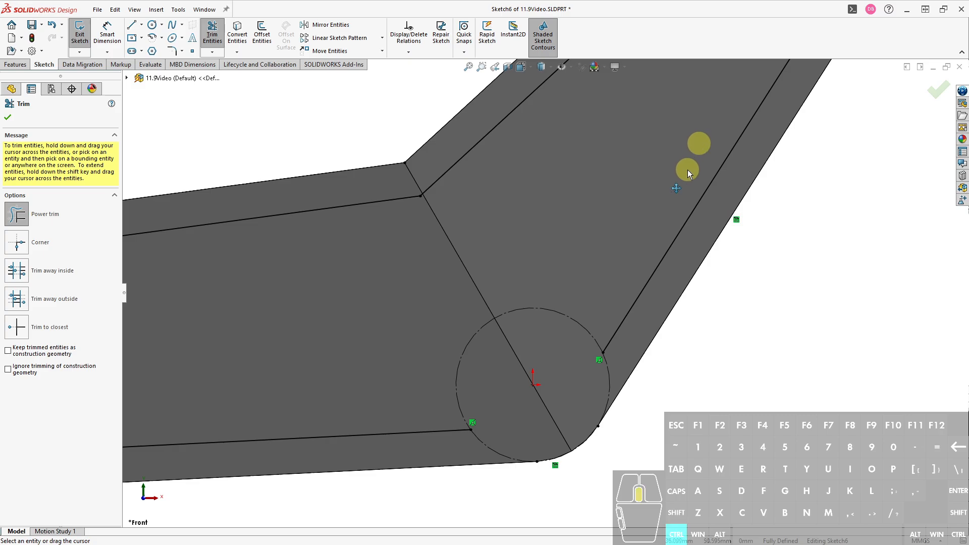
middle_click_drag(688, 169, 540, 419, "ctrl")
mouse_move(517, 245)
left_mouse_down()
mouse_move(586, 331)
mouse_move(616, 342)
left_mouse_up()
scroll(508, 353, "up", 3)
scroll(465, 387, "up", 4)
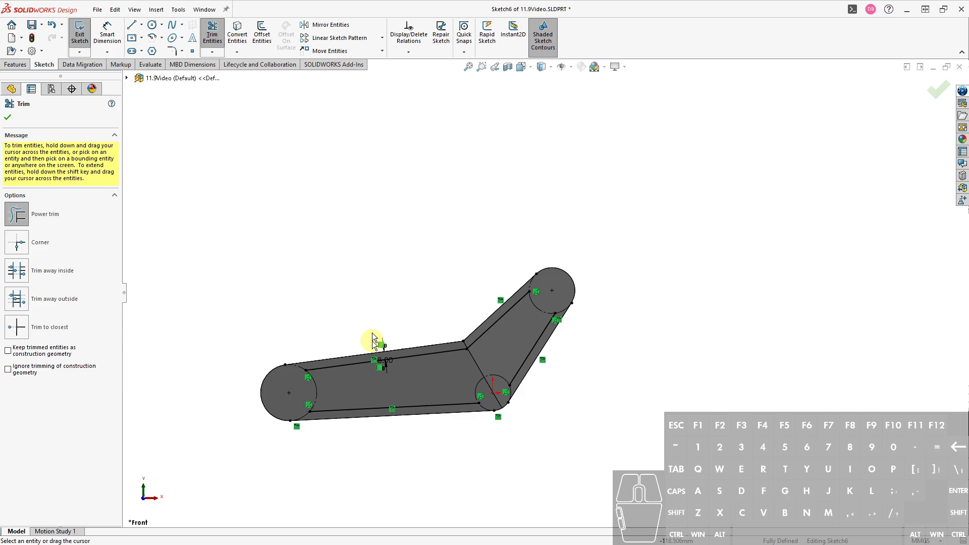
key("d")
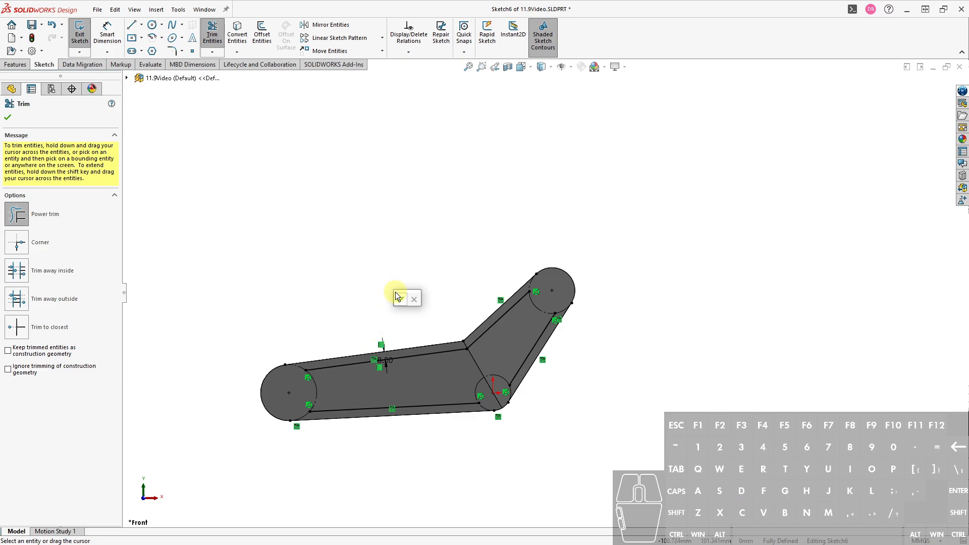
left_click(397, 294)
Draw a centerpoint arc on the long arm's large end circle, joining the ends of the two trimmed offset lines.
middle_click_drag(456, 281, 520, 238, "ctrl")
scroll(464, 287, "down", 2)
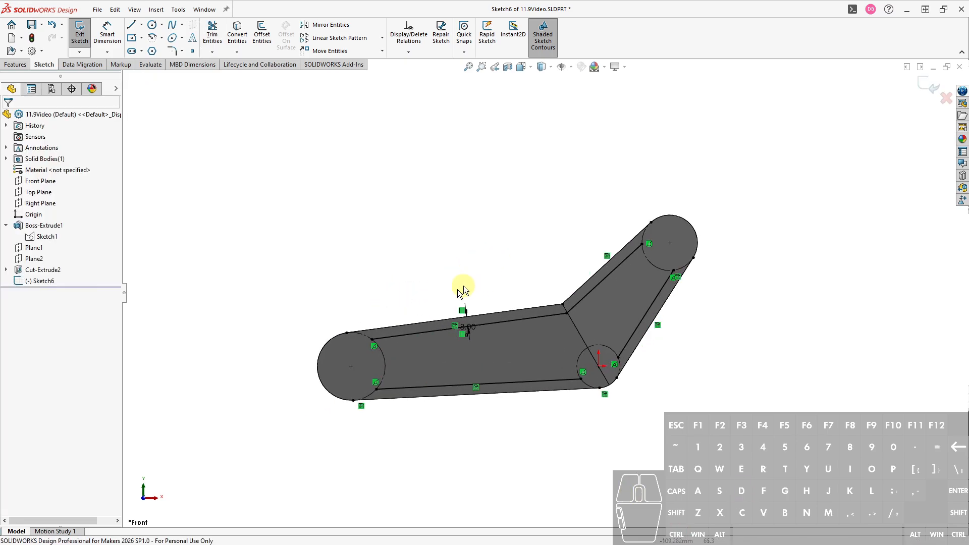
middle_click_drag(393, 403, 404, 374, "ctrl")
scroll(374, 327, "down", 4)
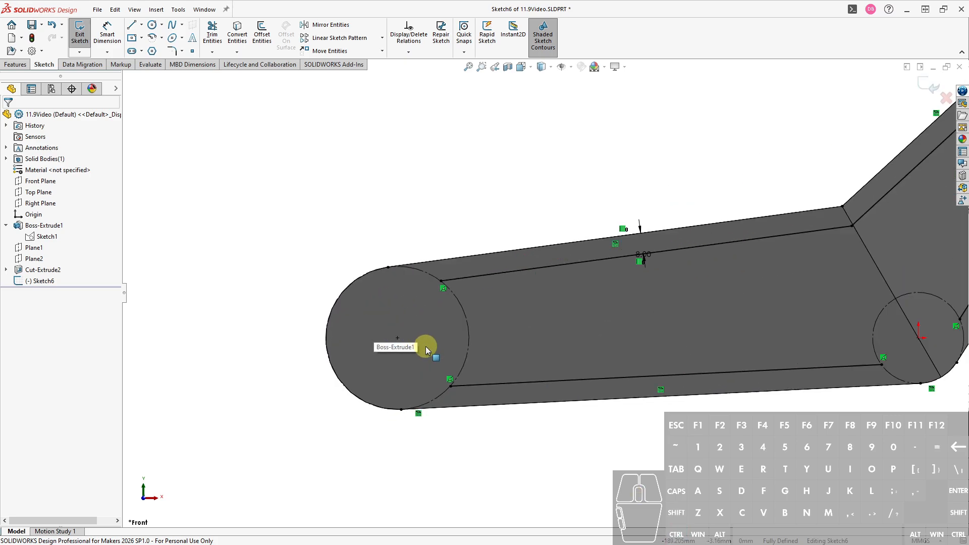
key("s")
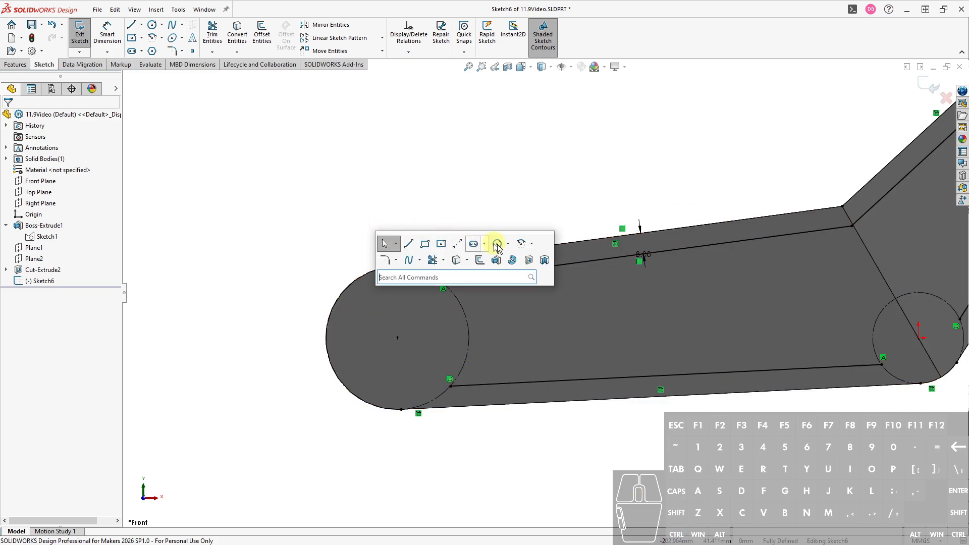
left_click(522, 244)
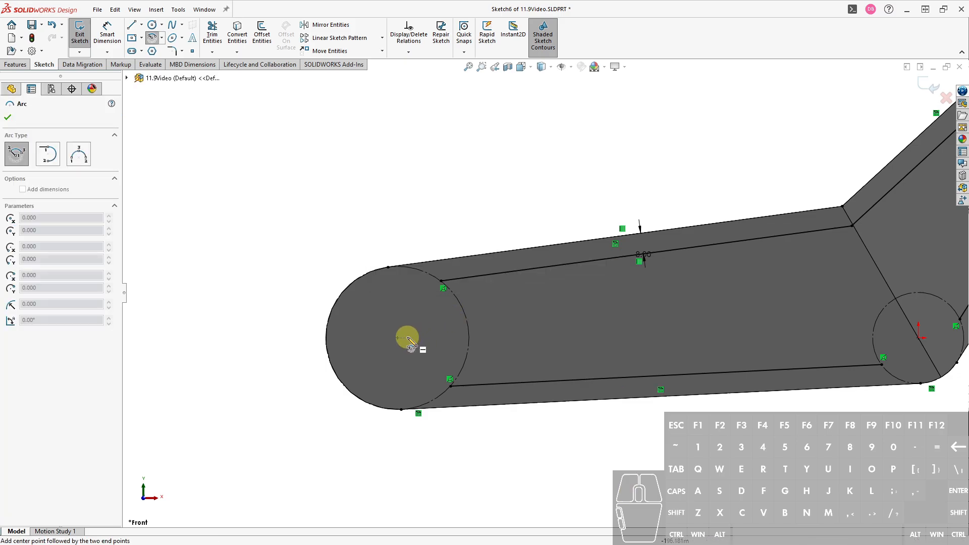
left_click(397, 339)
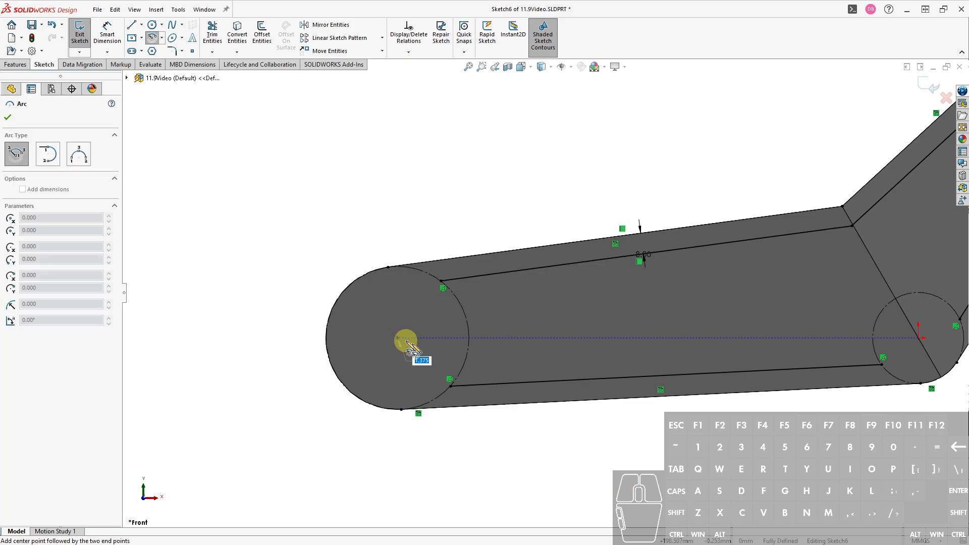
left_click(451, 388)
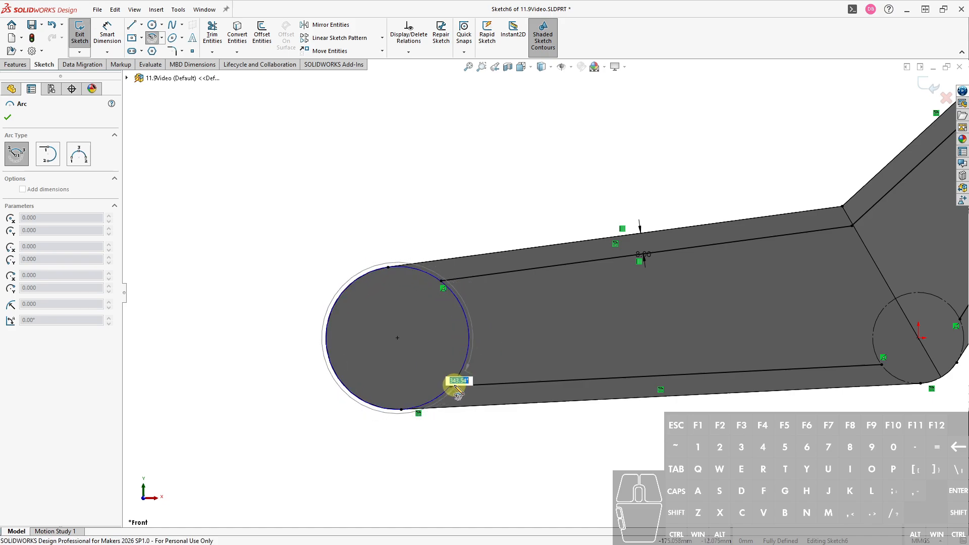
left_click(450, 296)
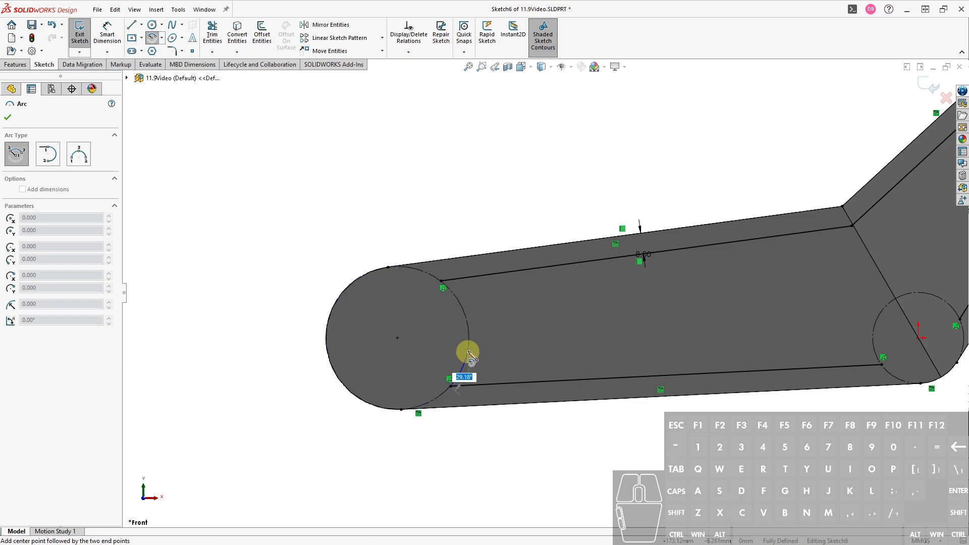
left_click(441, 285)
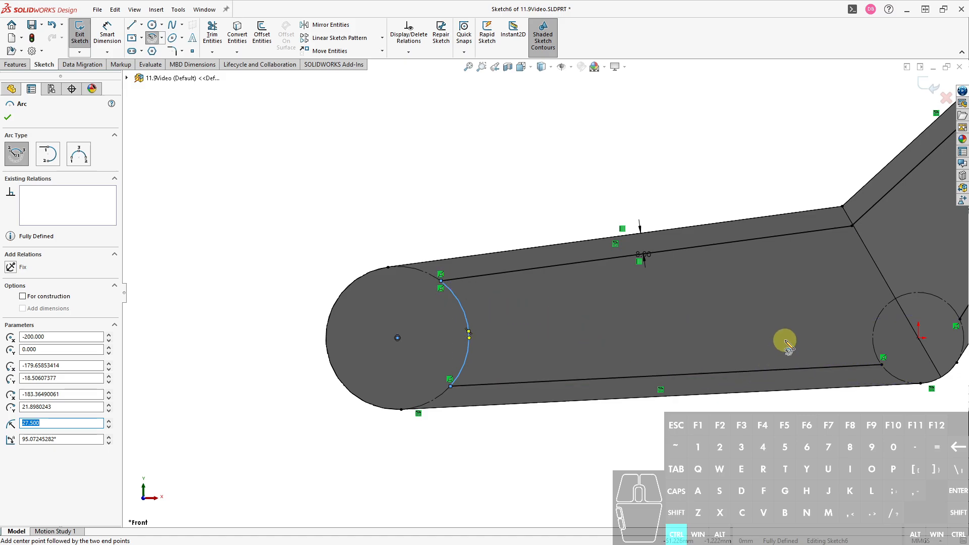
Draw a centerpoint arc about the origin along its circle, connecting the long arm's lower offset line to the short arm's outer offset line.
middle_click_drag(784, 342, 380, 297, "ctrl")
scroll(379, 297, "down", 1)
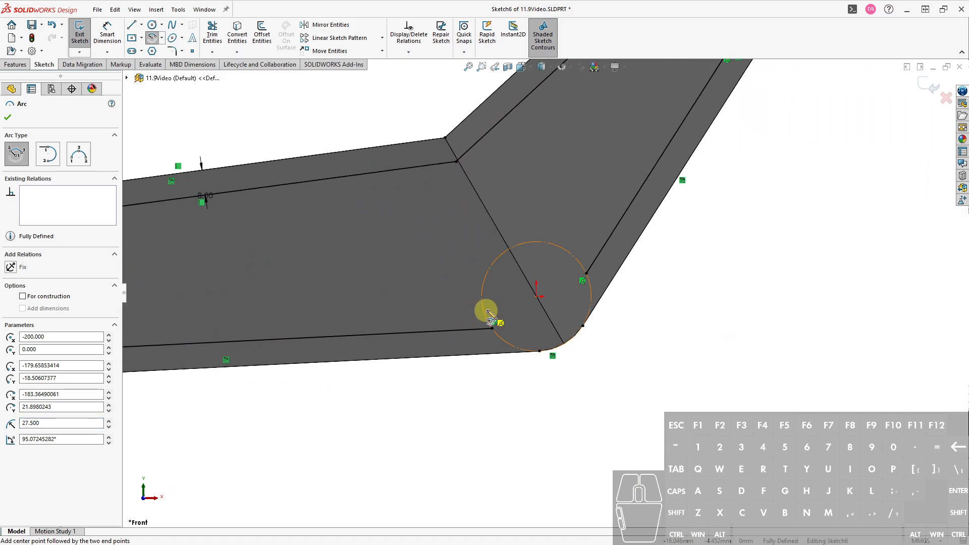
left_click(537, 298)
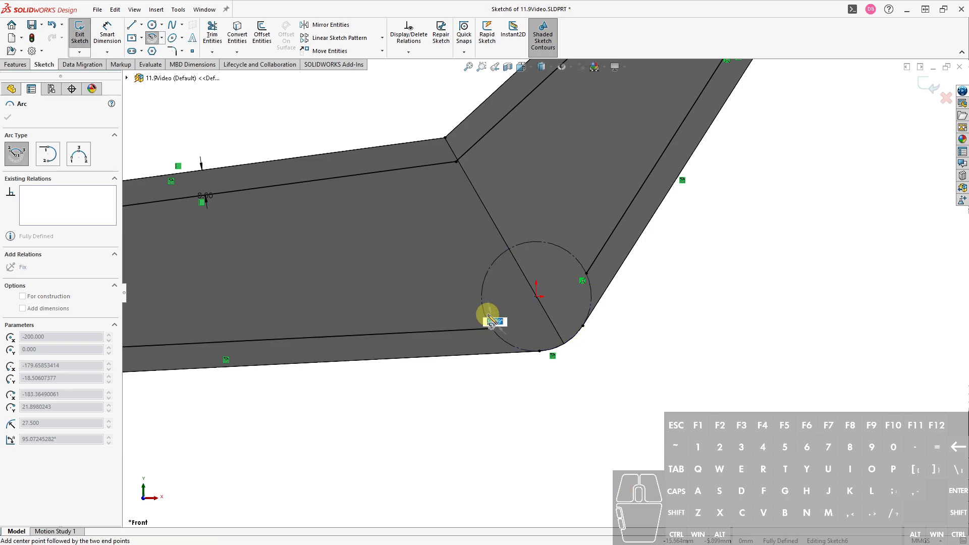
left_click(491, 323)
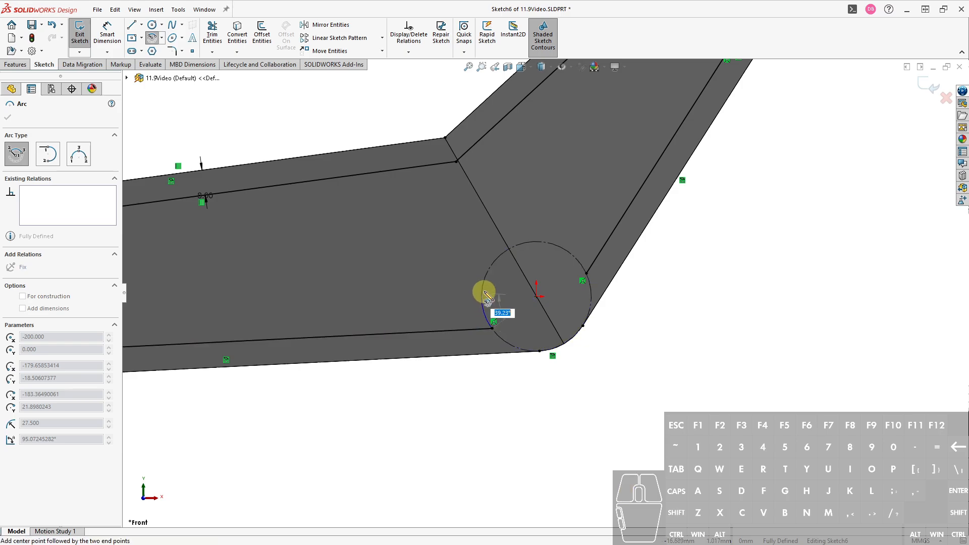
left_click(585, 278)
Draw a centerpoint arc on the short arm's end circle, joining the ends of its two offset lines.
middle_click_drag(740, 190, 474, 411, "ctrl")
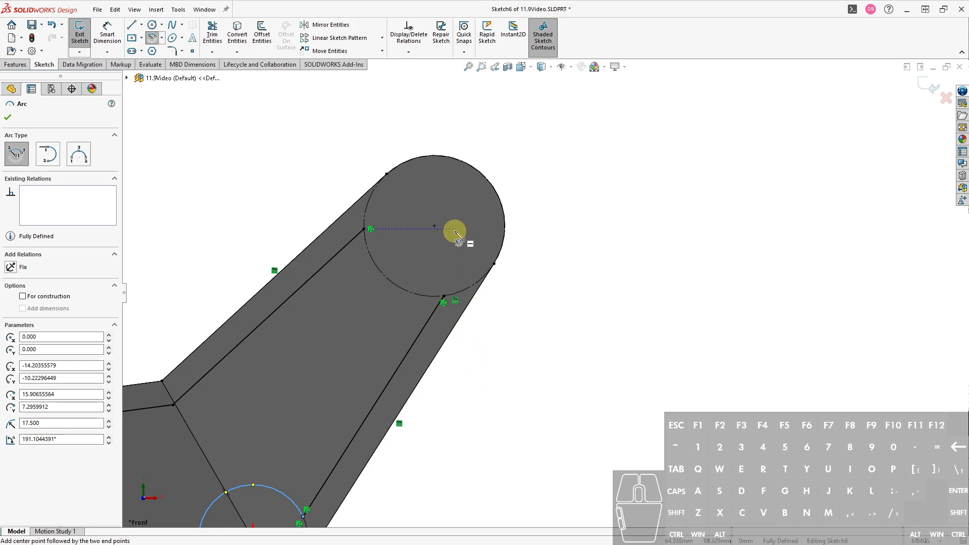
left_click(434, 226)
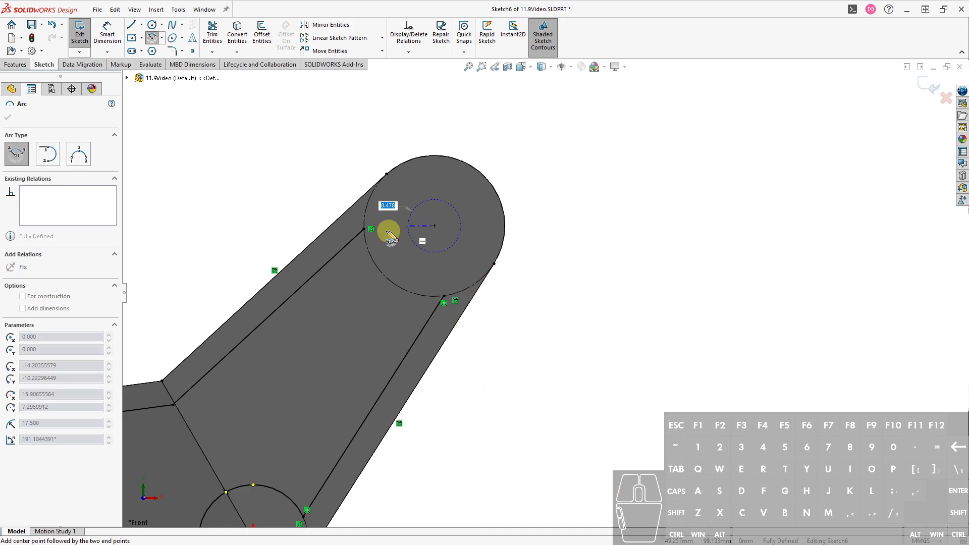
left_click_drag(364, 230, 444, 297)
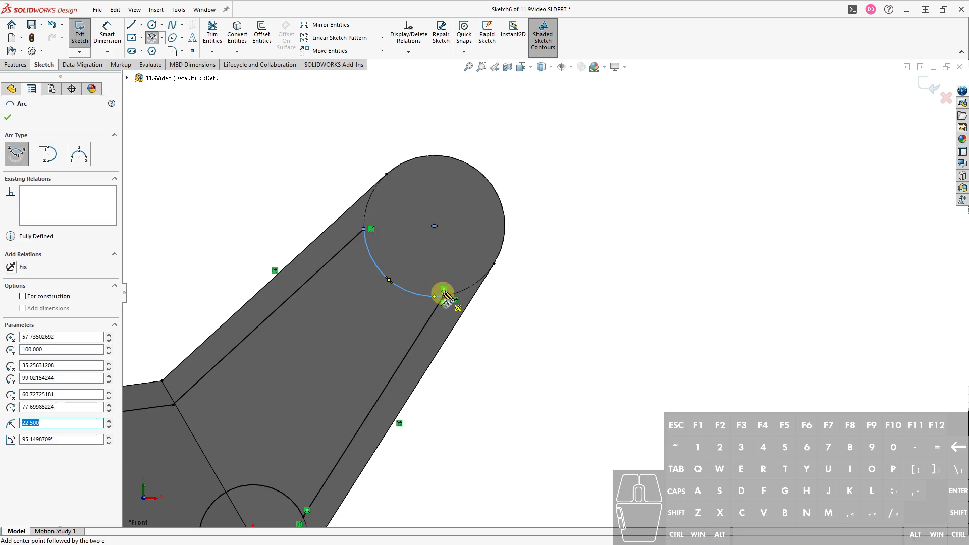
Draw a construction line from the origin to the outline's inner corner where the two arms meet.
key("Escape")
scroll(520, 372, "up", 5)
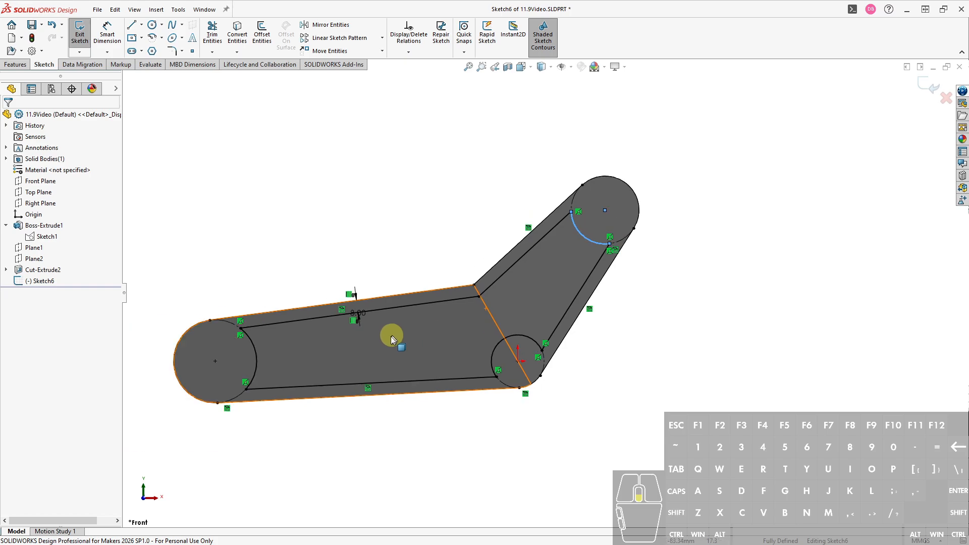
left_click(446, 433)
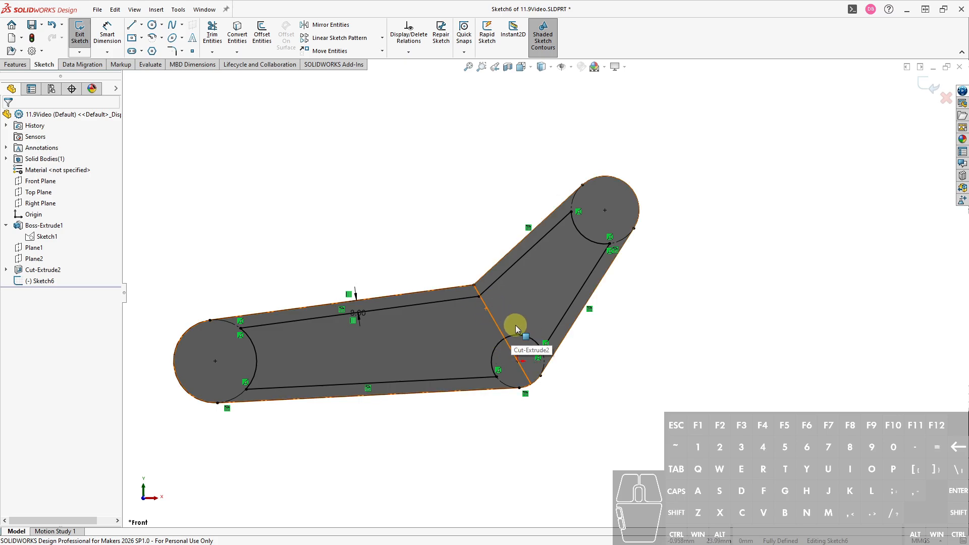
scroll(510, 320, "down", 2)
scroll(510, 318, "down", 2)
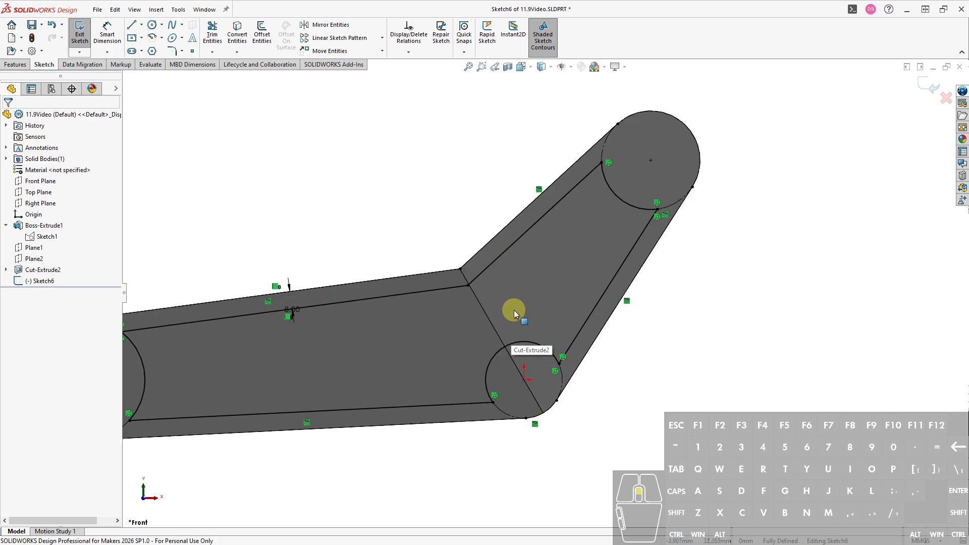
scroll(513, 313, "down", 2)
right_click_drag(707, 348, 656, 381)
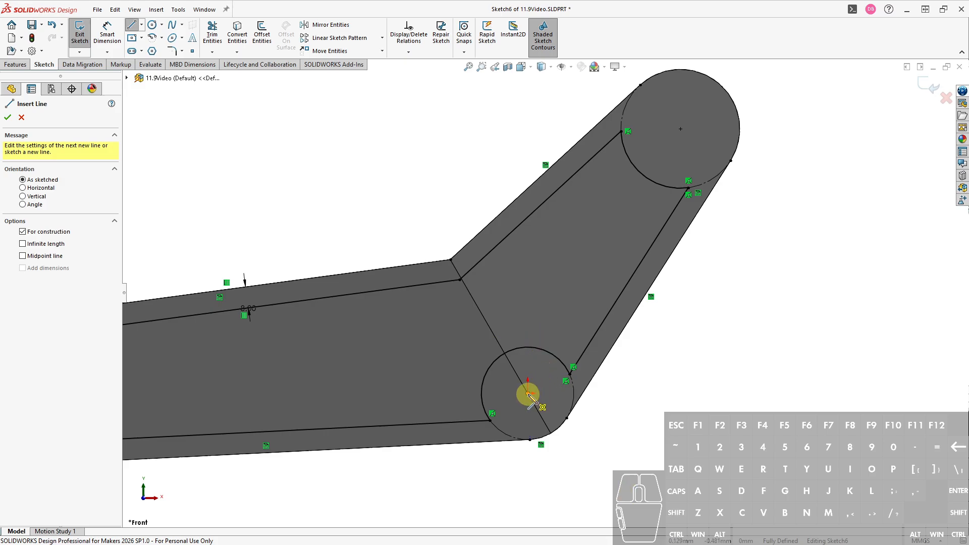
mouse_move(528, 394)
left_mouse_down()
mouse_move(449, 253)
mouse_move(453, 263)
left_mouse_up()
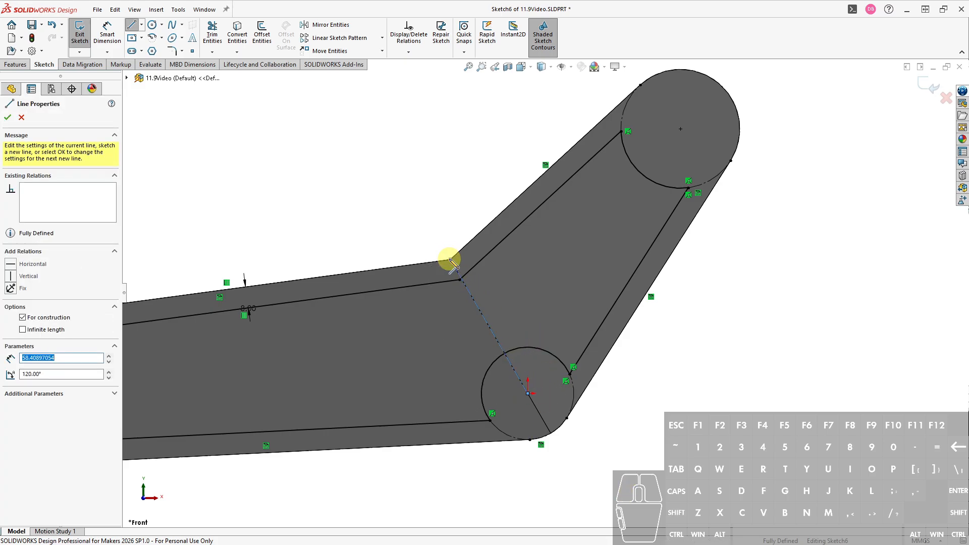
key("Escape")
right_click_drag(762, 357, 664, 353)
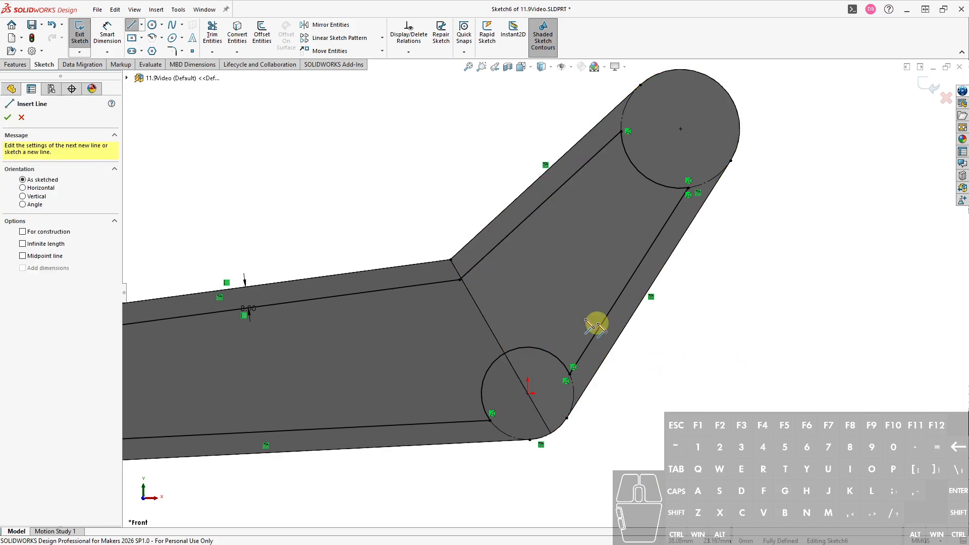
left_click(432, 263)
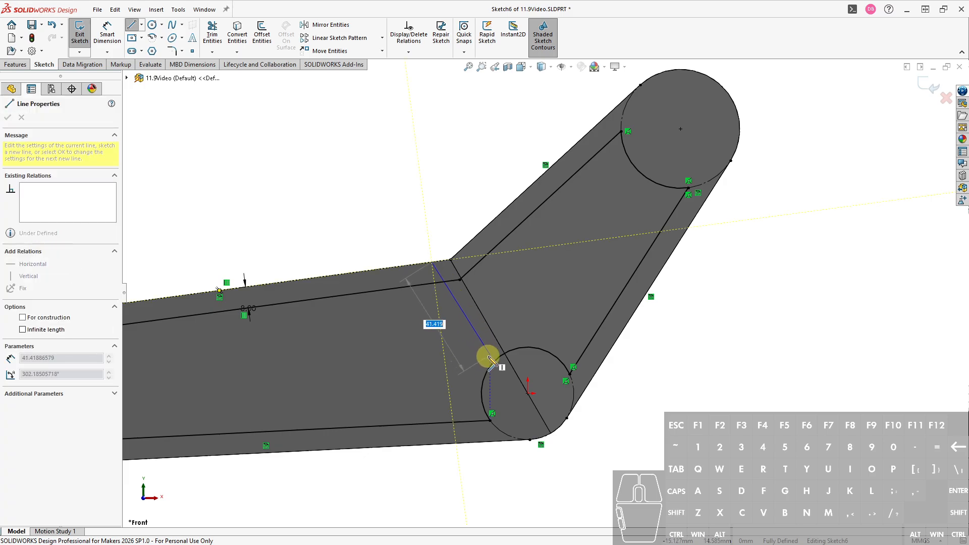
key("Escape")
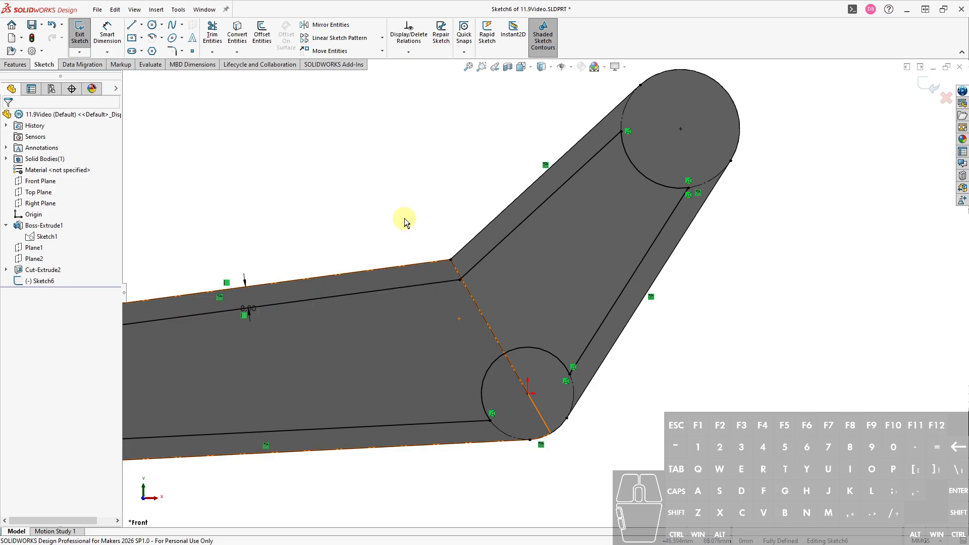
Draw two solid lines about 13 mm apart, one on each side of the construction line, from the upper offset lines to the arc about the origin.
right_click_drag(411, 188, 298, 189)
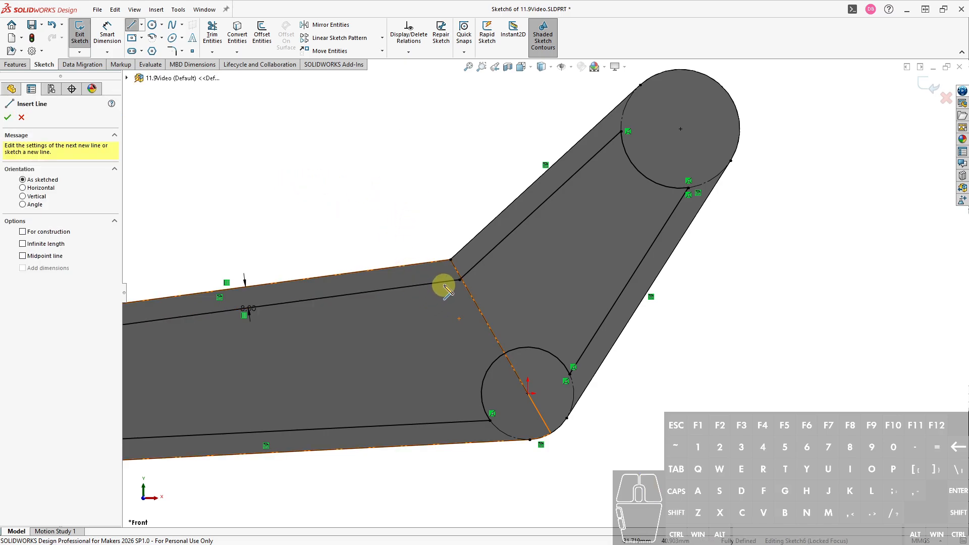
left_click_drag(444, 285, 495, 365)
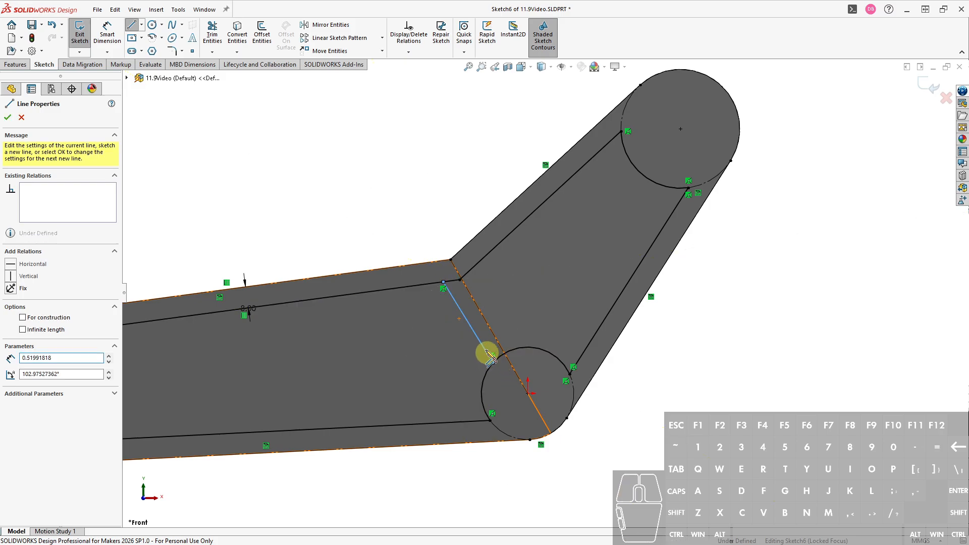
key("Escape")
right_click_drag(441, 188, 309, 177)
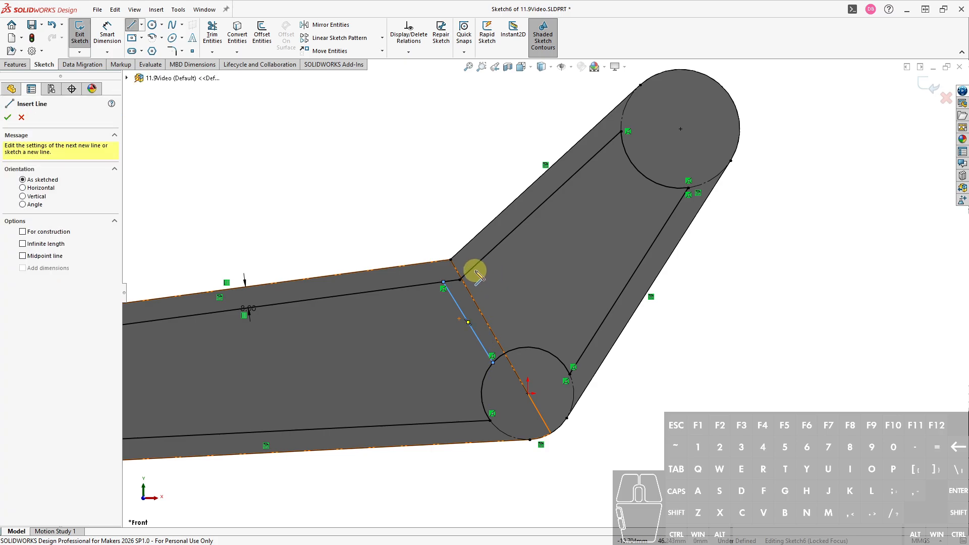
left_click_drag(474, 266, 523, 352)
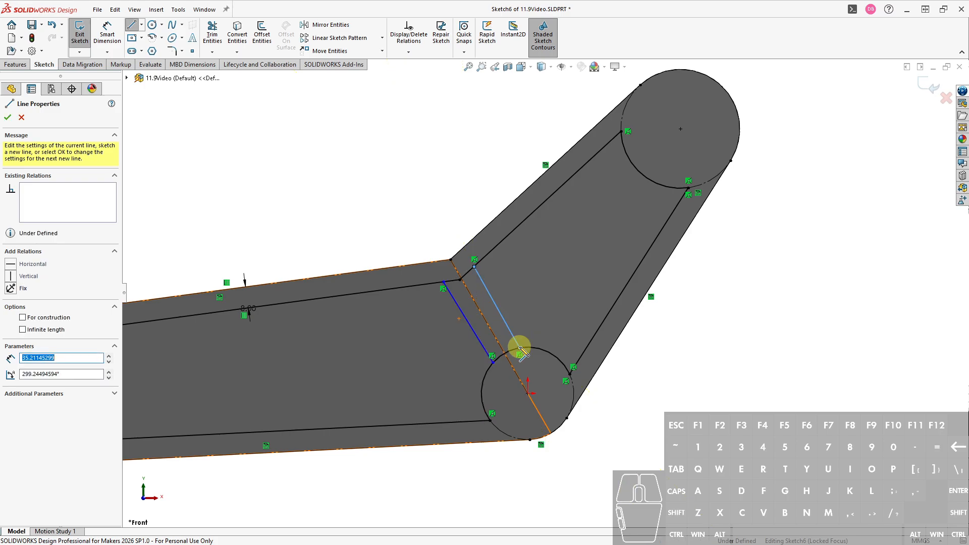
key("Escape")
Make the two flanking lines parallel to the construction line and symmetric about it.
scroll(487, 312, "down", 3)
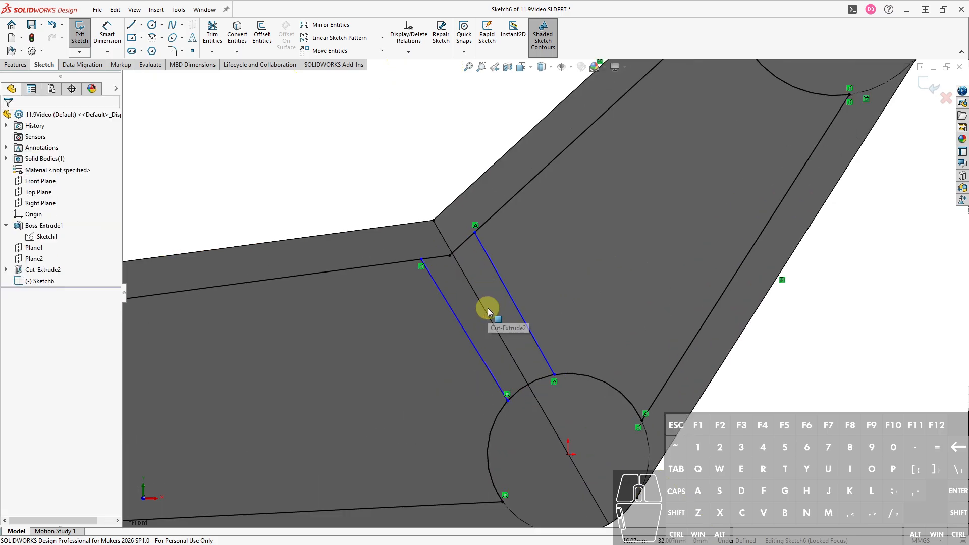
left_click(469, 340)
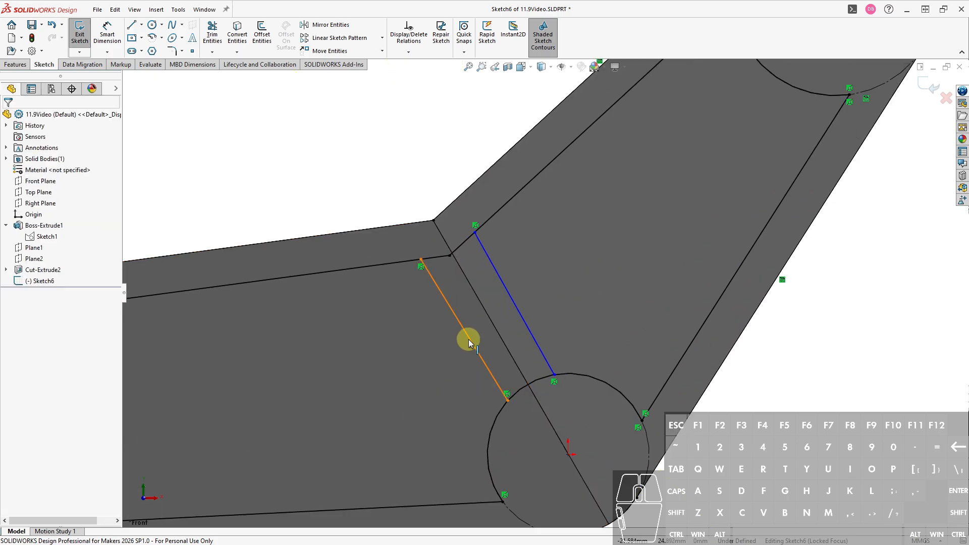
left_click(496, 335)
left_click(526, 325, "ctrl")
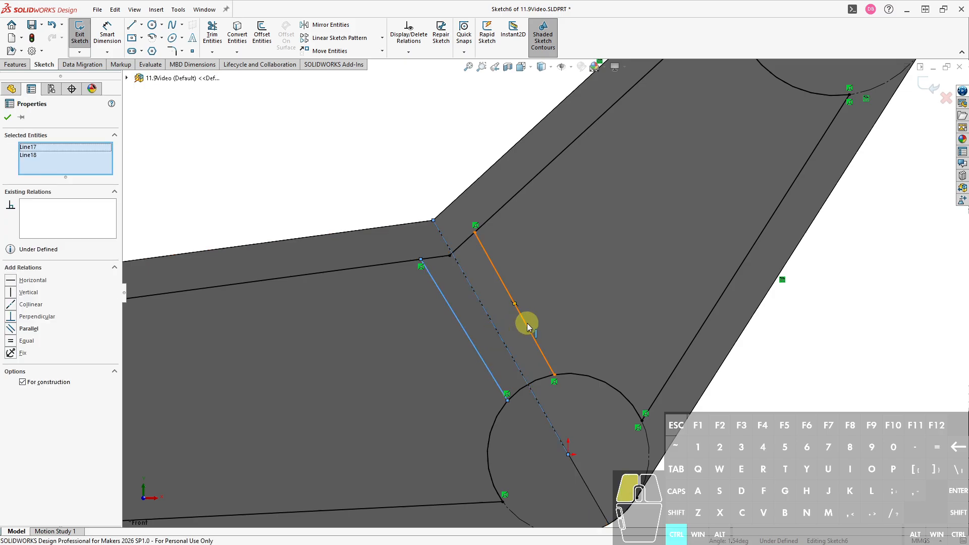
left_click(527, 323, "ctrl")
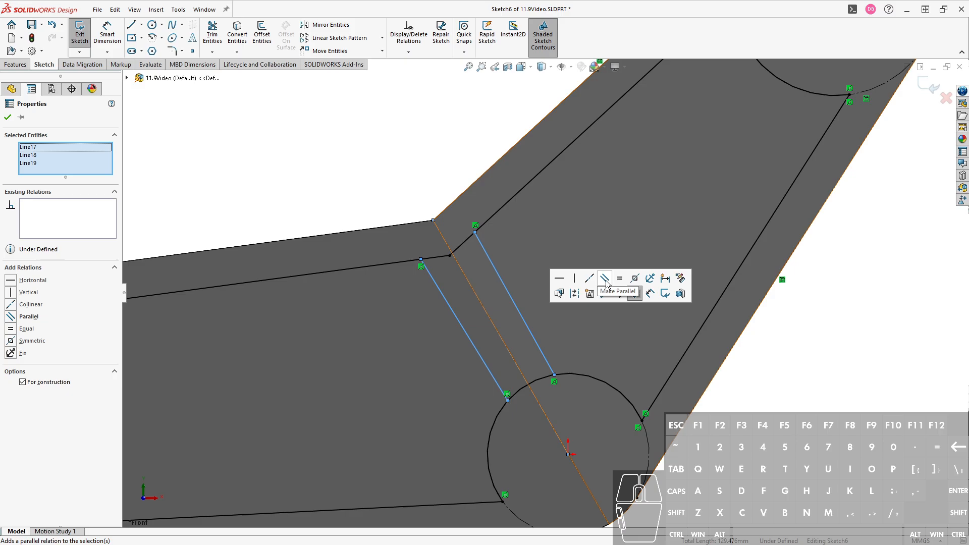
left_click(605, 278)
Dimension the distance between the two flanking lines as 8 mm.
key("d")
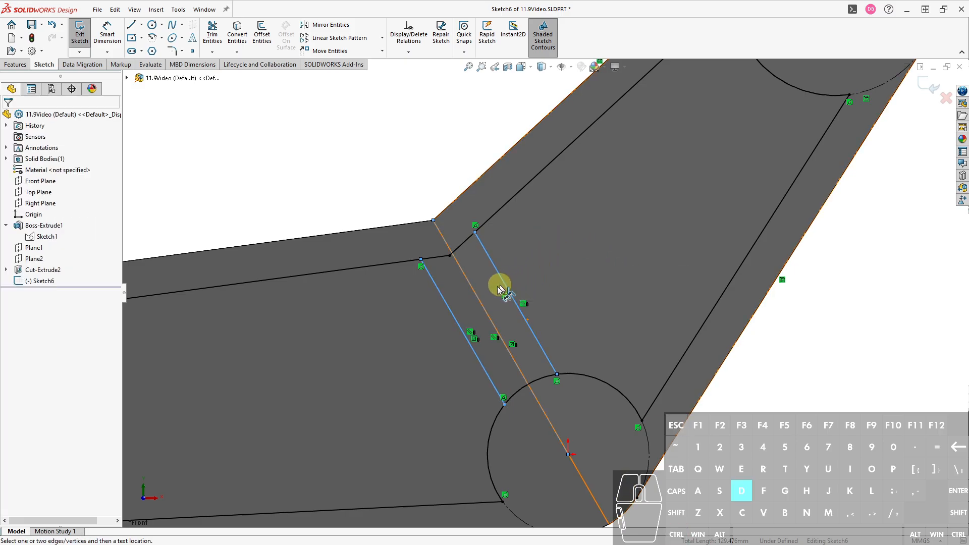
left_click(449, 310)
left_click(502, 284)
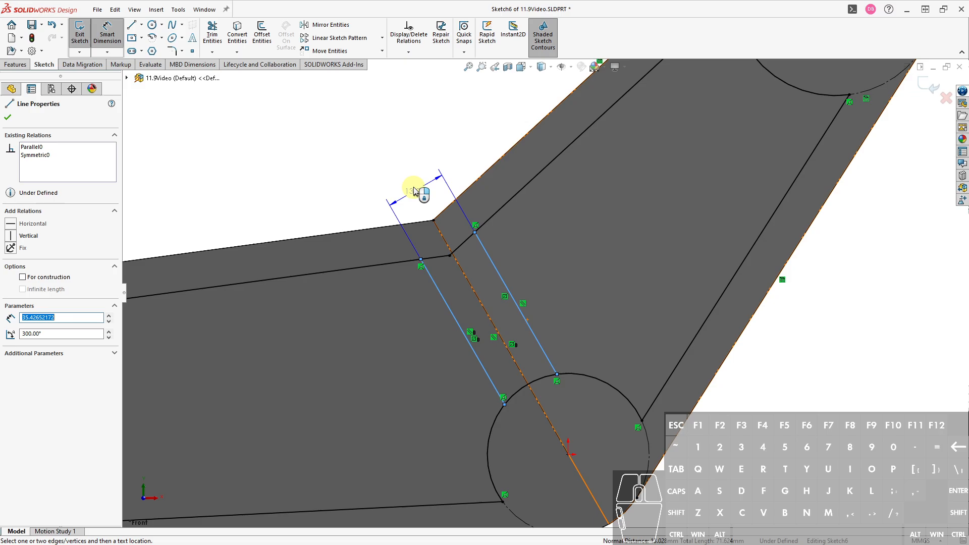
left_click(412, 183)
key("Return")
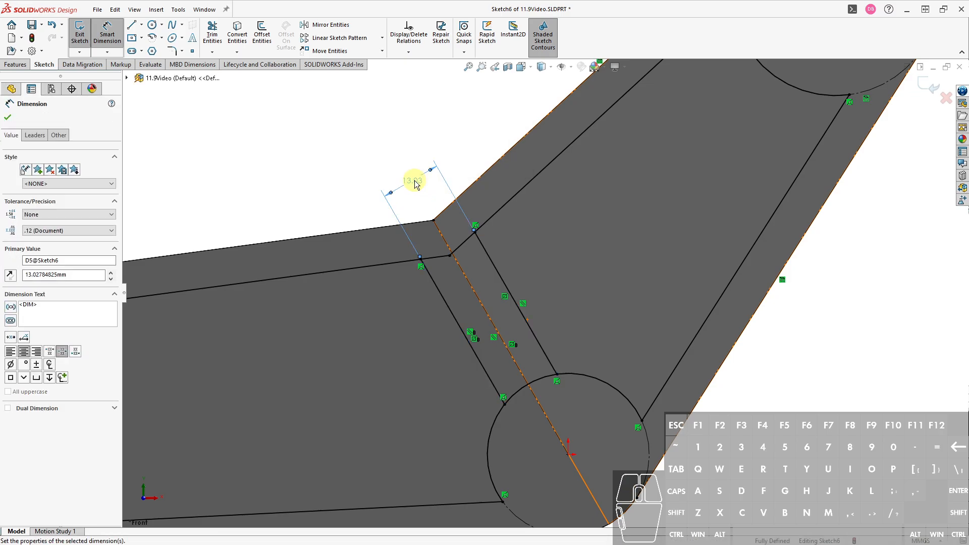
key("Escape")
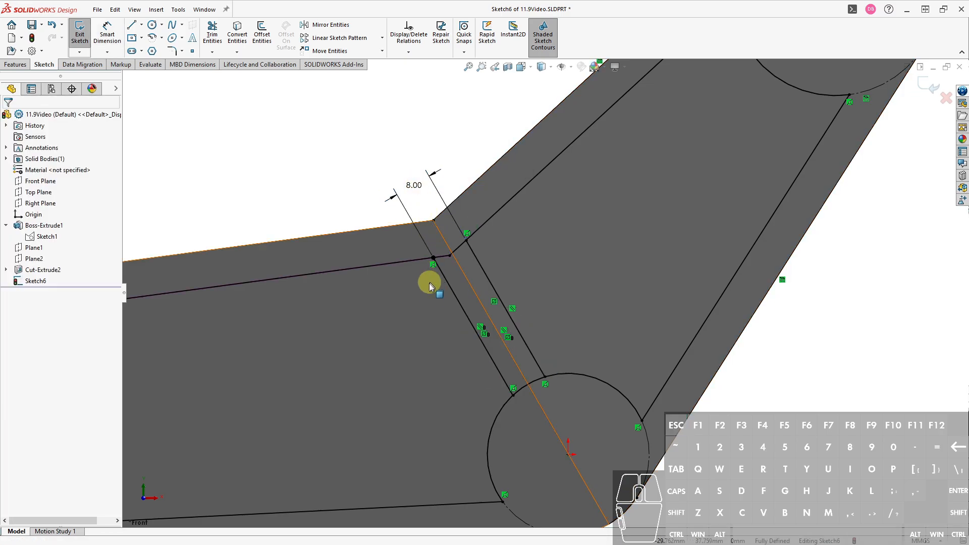
Trim the offset line corner and the origin arc segment lying between the two flanking lines, and finish trimming.
key("s")
left_click(490, 321)
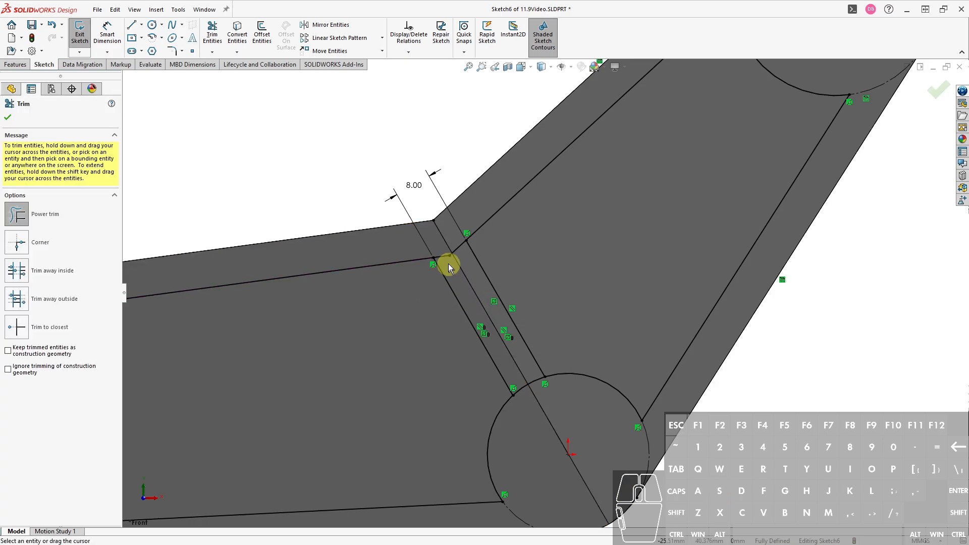
mouse_move(441, 252)
left_mouse_down()
mouse_move(520, 256)
mouse_move(550, 269)
left_mouse_up()
scroll(459, 259, "down", 3)
scroll(459, 258, "down", 2)
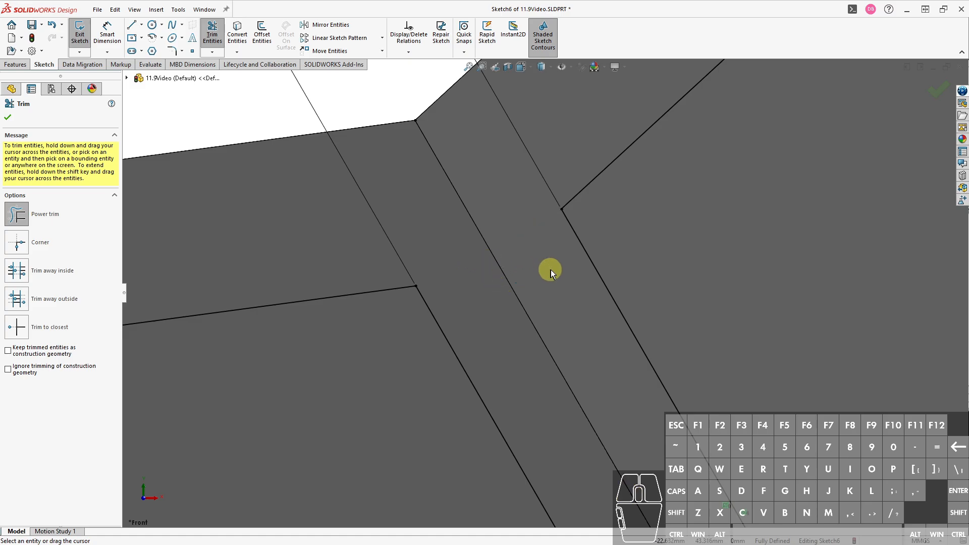
middle_click_drag(654, 418, 515, 207, "ctrl")
scroll(651, 406, "up", 3)
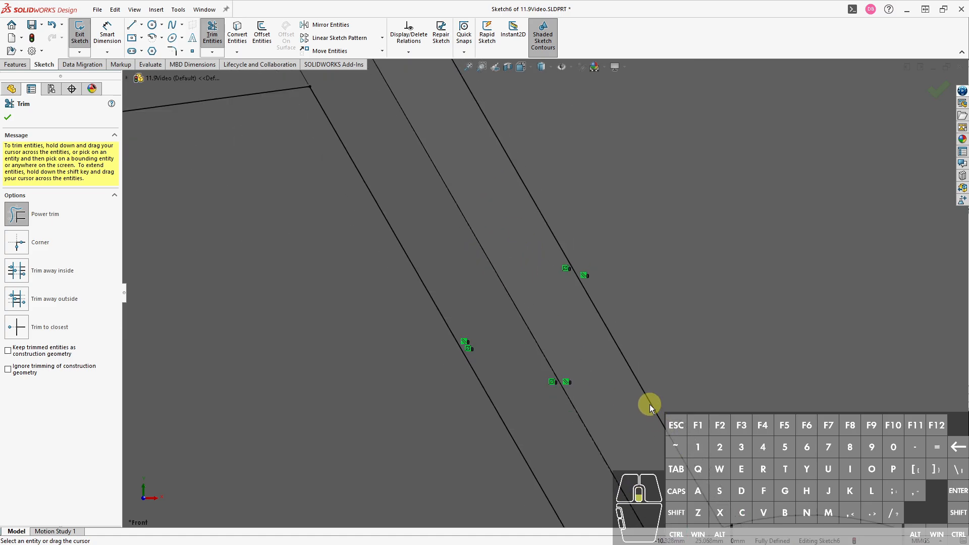
middle_click_drag(654, 477, 625, 437, "ctrl")
left_click(563, 437)
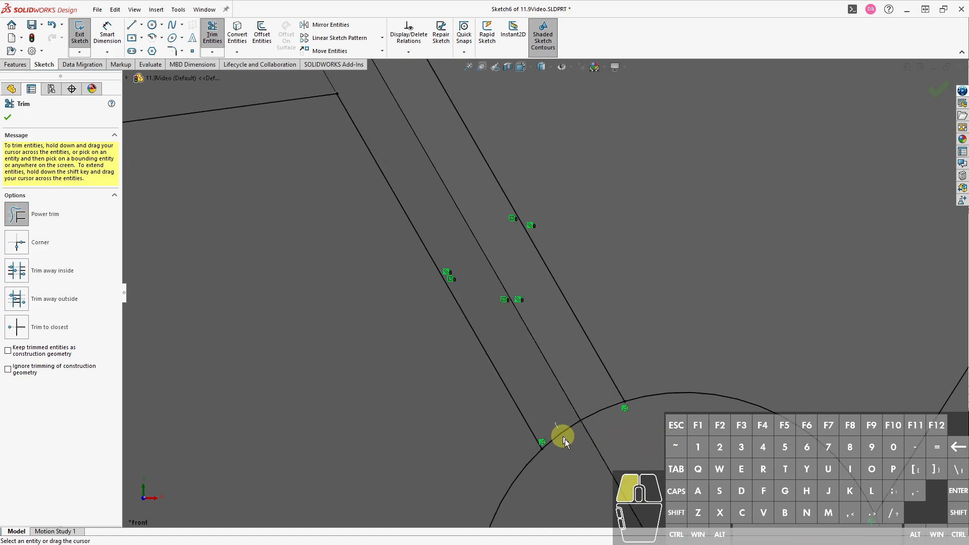
scroll(606, 416, "up", 5)
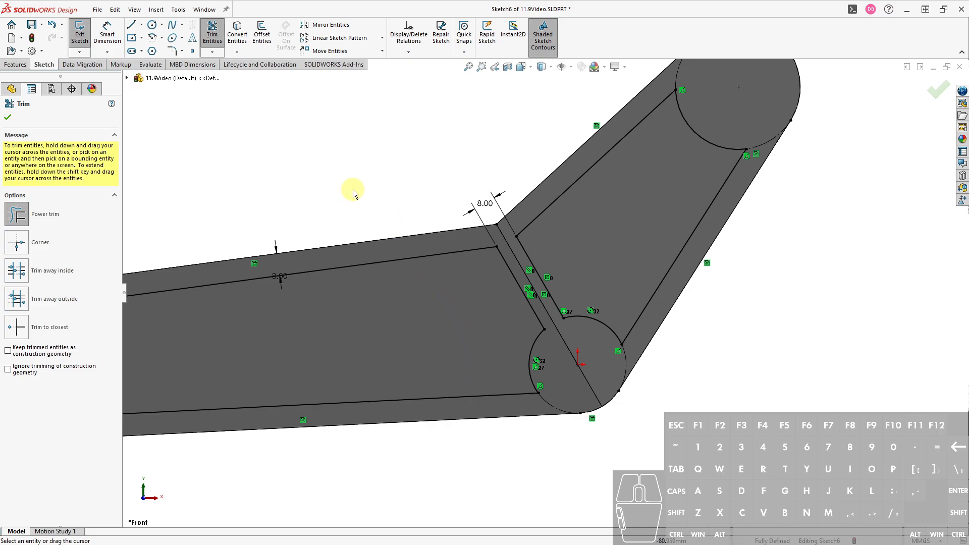
key("d")
left_click(362, 195)
Cut-extrude the two closed pocket profiles Through All - Both, leaving the 8 mm rib between them.
scroll(477, 323, "up", 4)
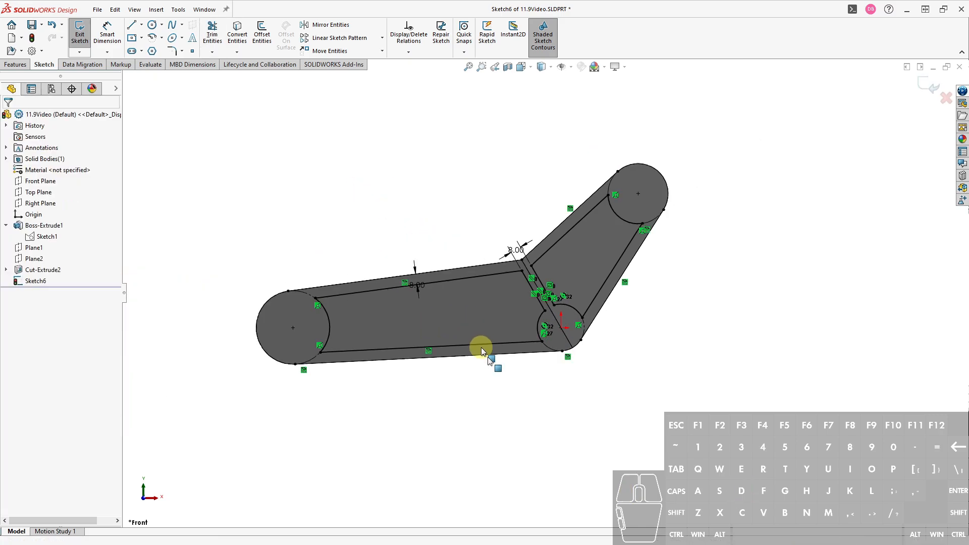
middle_click_drag(515, 380, 510, 385, "ctrl")
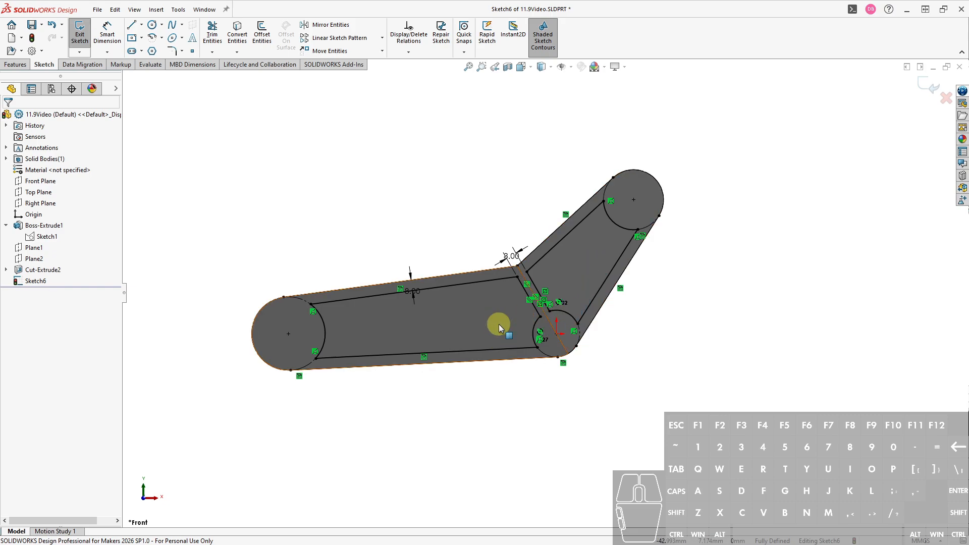
key("s")
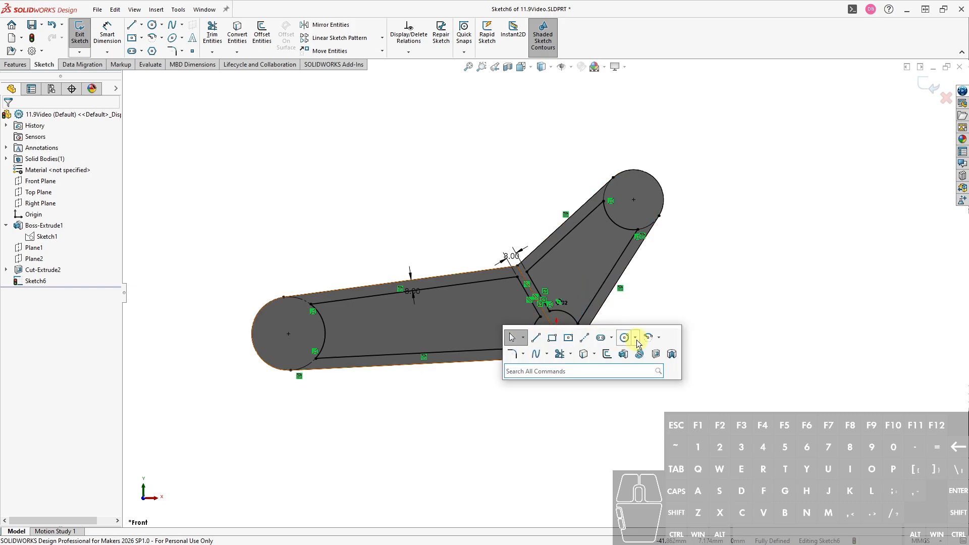
middle_click_drag(665, 343, 672, 335)
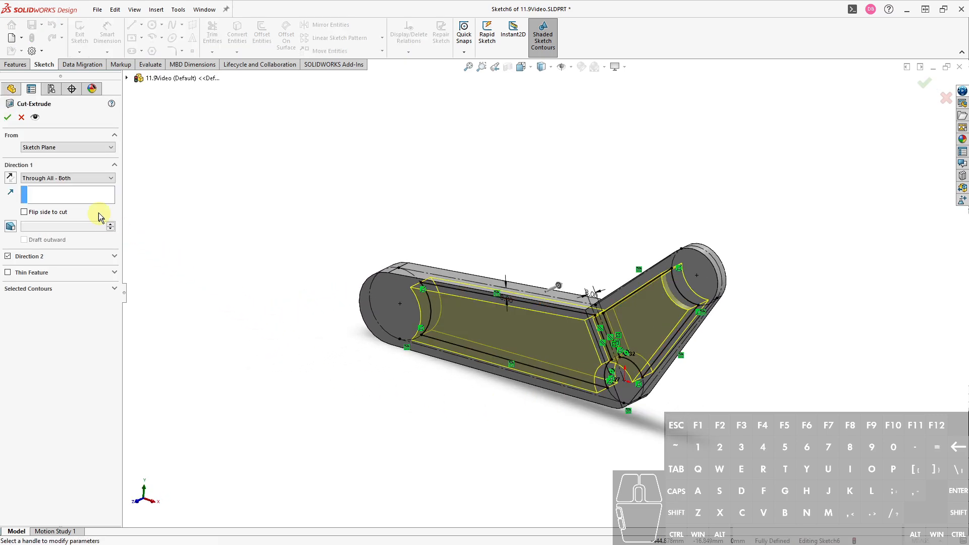
key("Return")
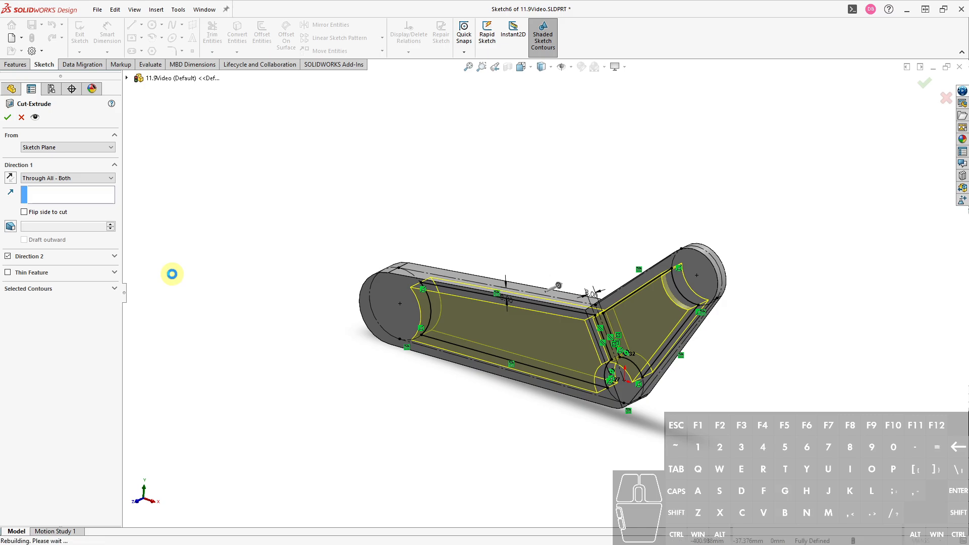
middle_click_drag(528, 413, 546, 383)
left_click(560, 451)
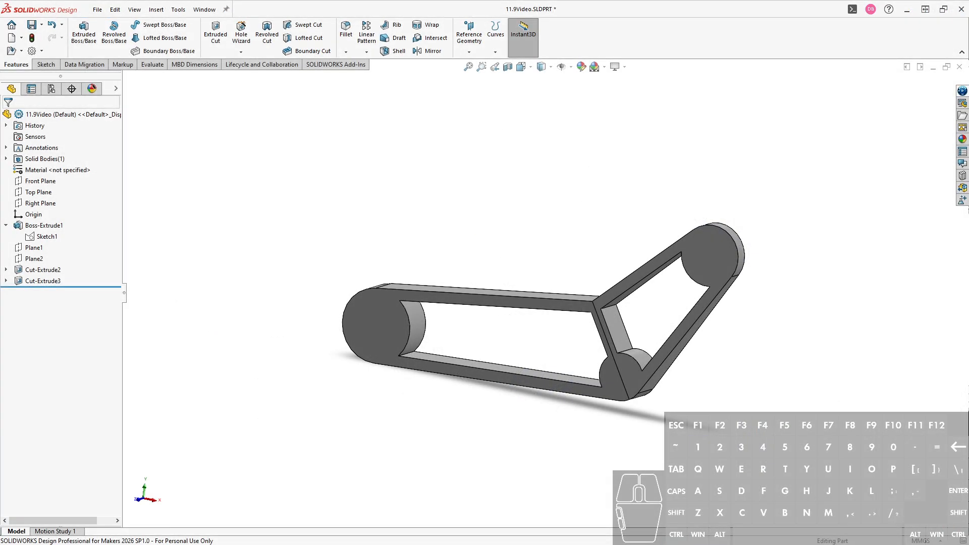
Start a sketch on the Front Plane and draw a construction line about 47 mm long across the larger pocket, between its two long inner edges.
left_click(524, 252)
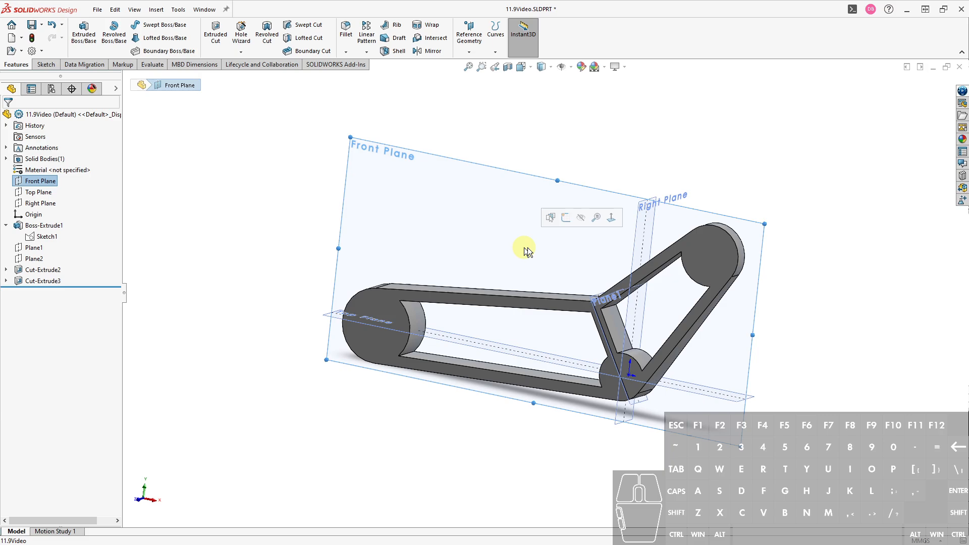
left_click(567, 219)
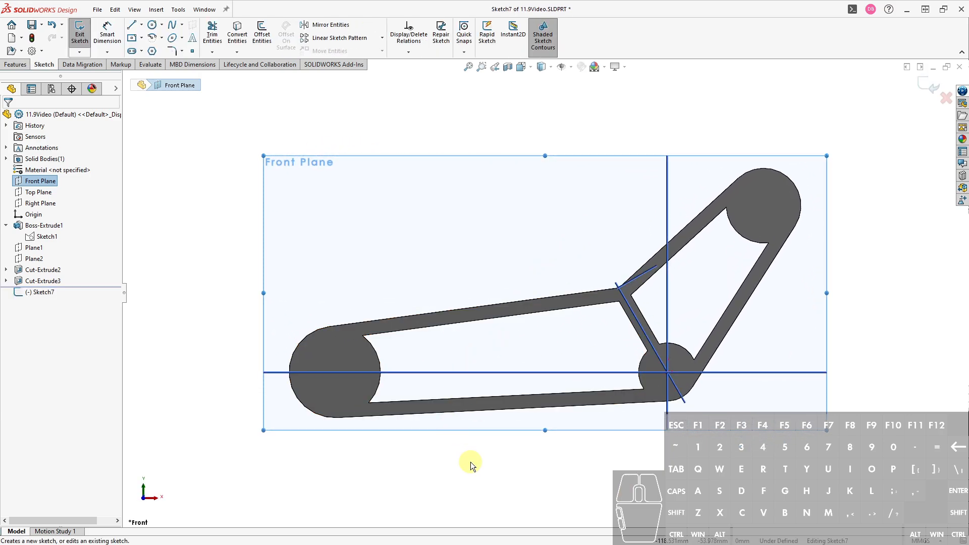
right_click_drag(572, 445, 578, 500)
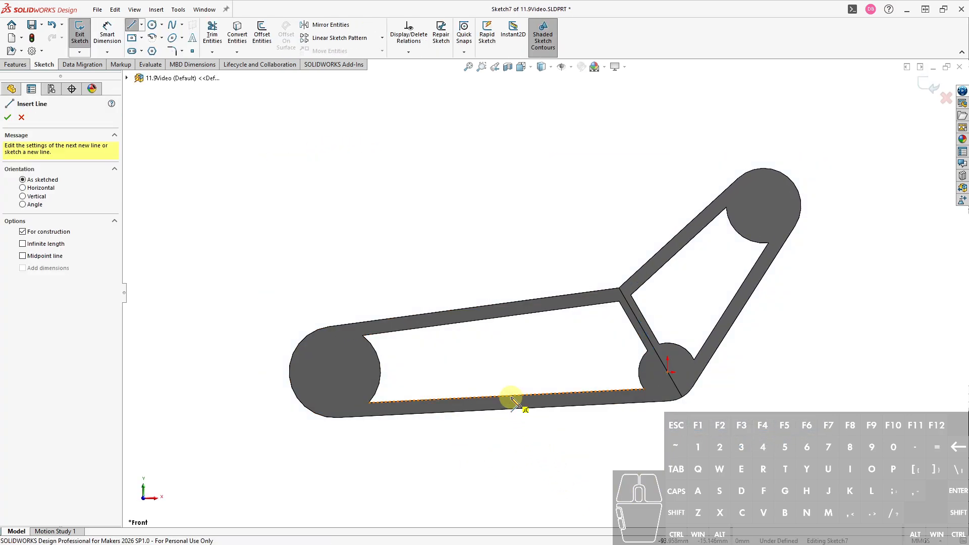
left_click(494, 404)
left_click(472, 315)
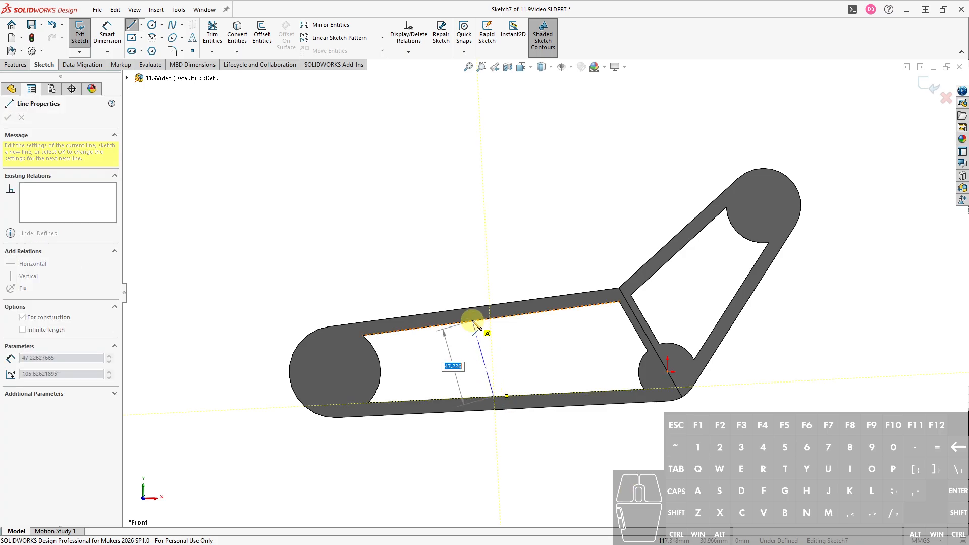
key("Escape")
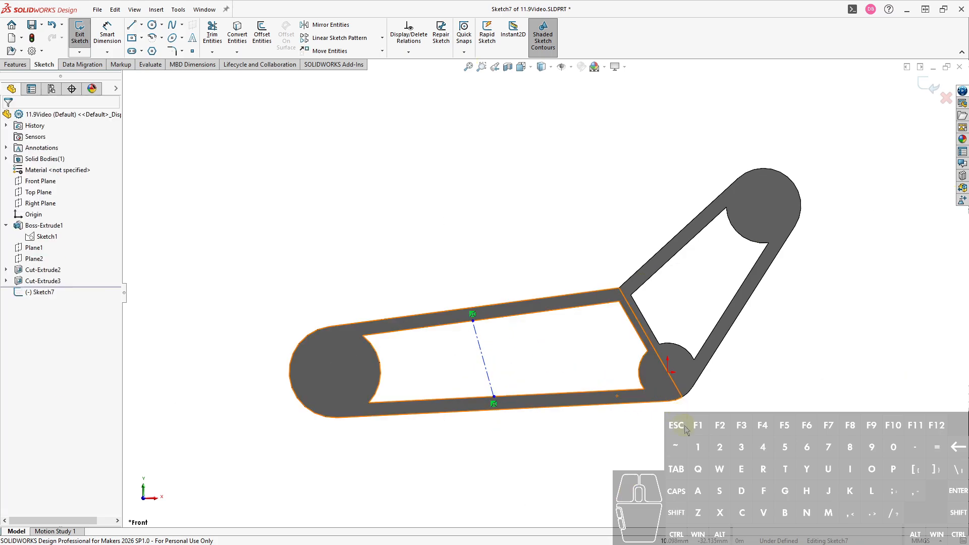
Draw a vertical construction line about 112 mm long upward from the origin.
key("Return")
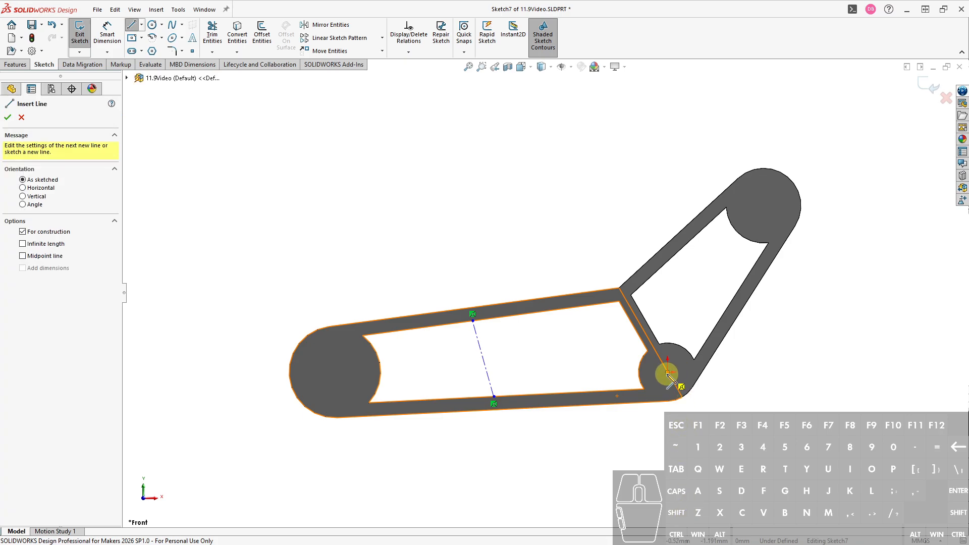
left_click(667, 373)
left_click(667, 187)
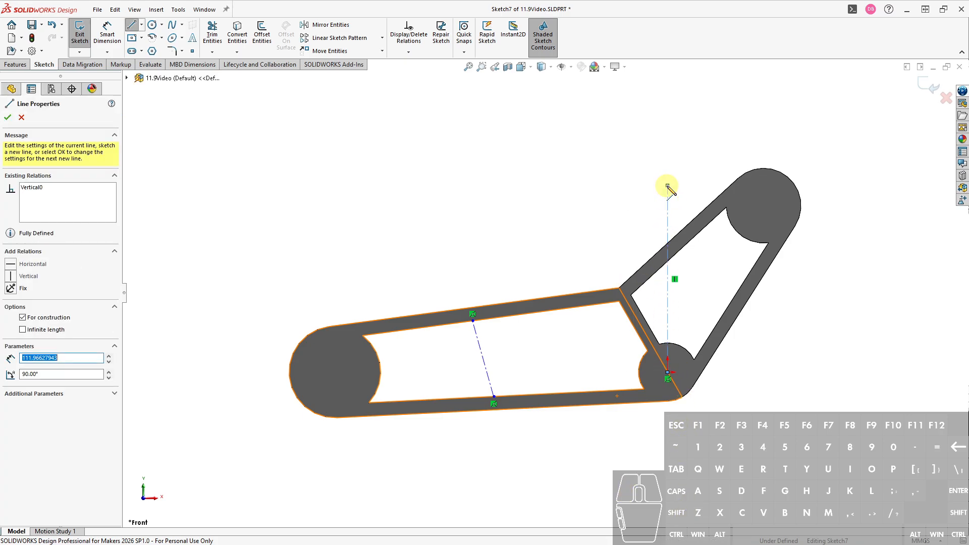
key("Escape")
Dimension the angle between the slanted and the vertical construction lines as 11°.
key("d")
left_click(485, 360)
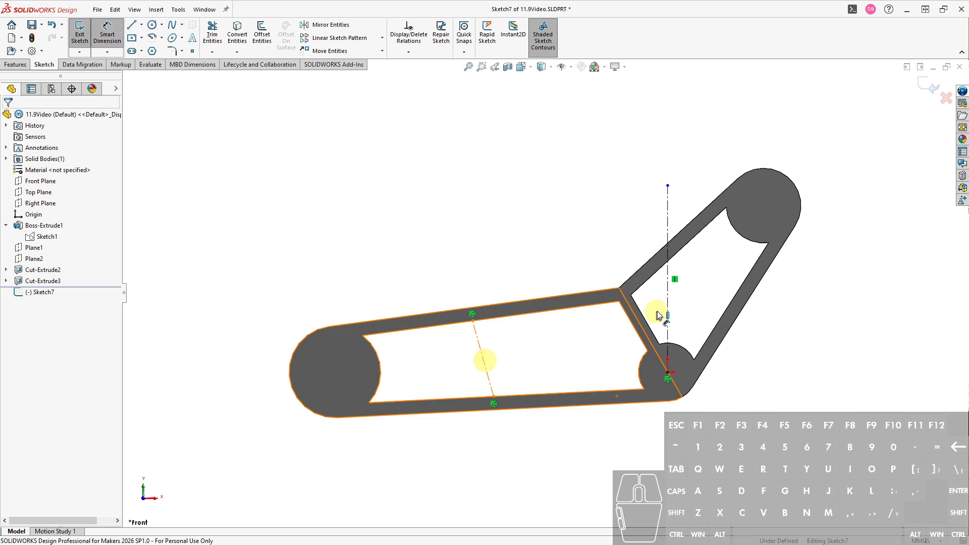
left_click(667, 314)
left_click(537, 190)
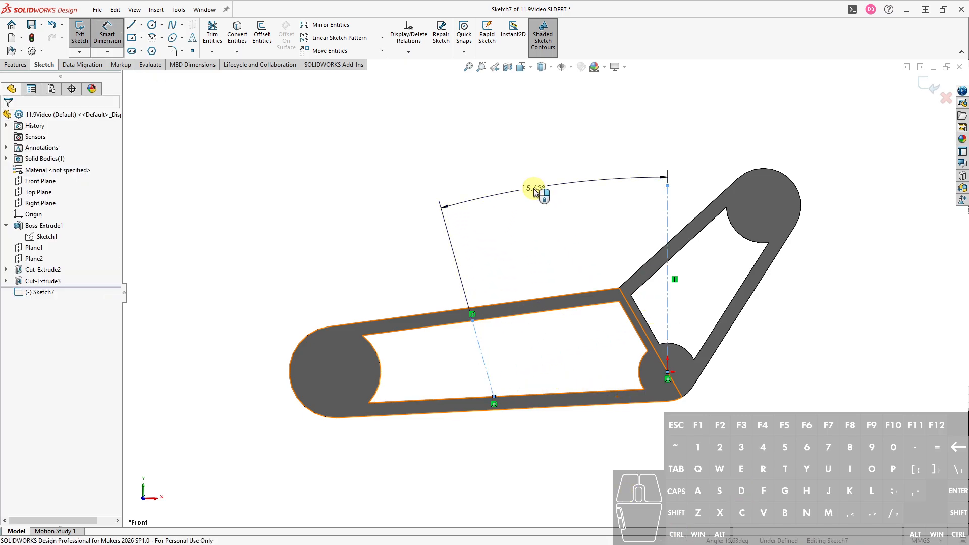
type("11")
key("Return")
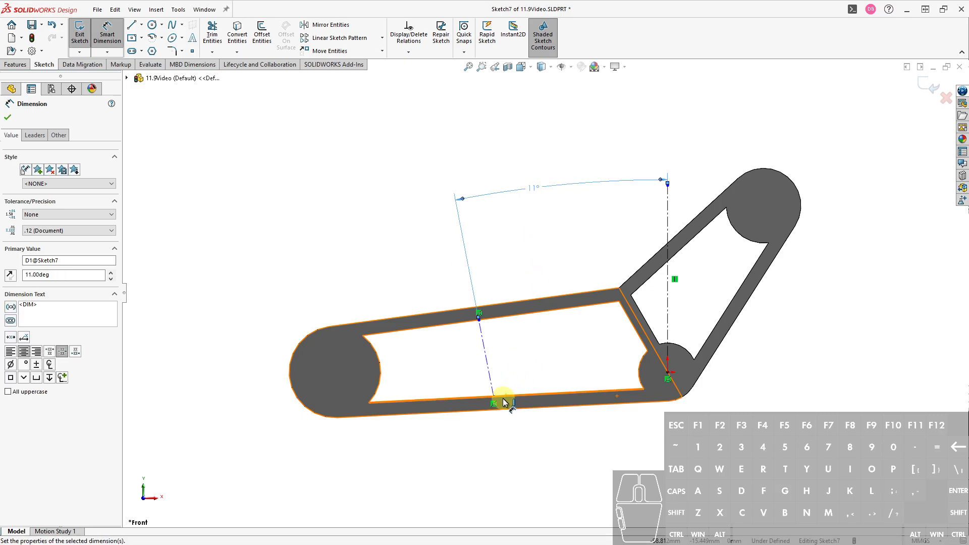
Dimension the perpendicular distance from the slanted construction line to the origin as 98 mm.
left_click(493, 391)
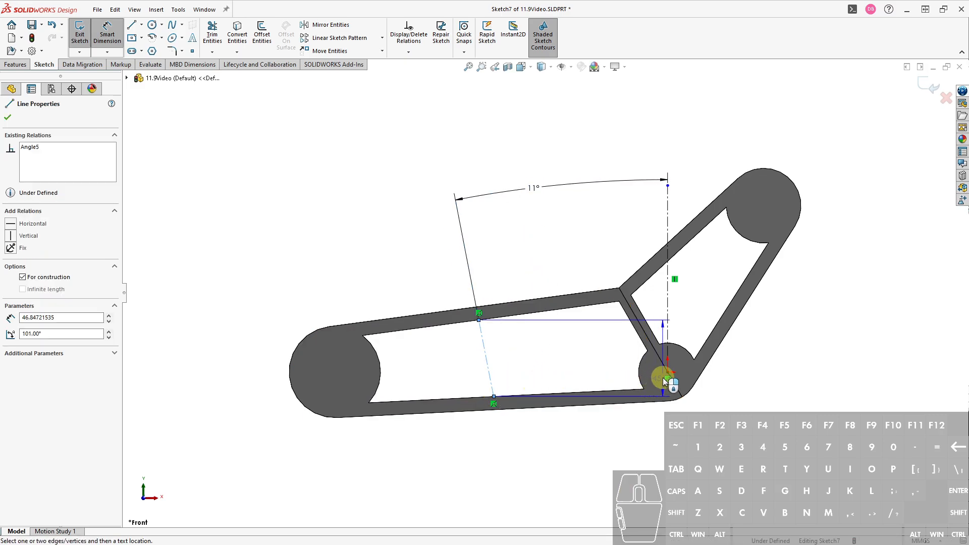
left_click(668, 373)
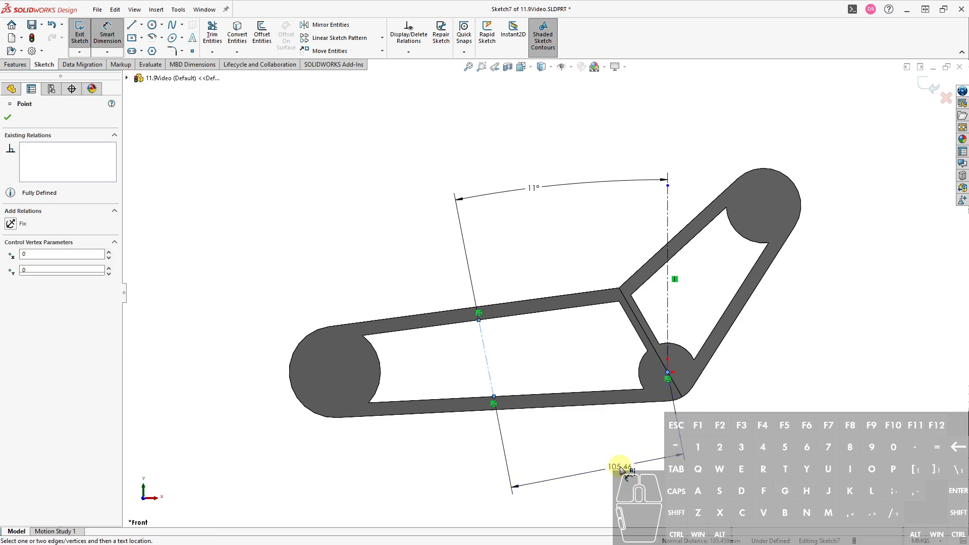
left_click(620, 467)
type("98")
key("Return")
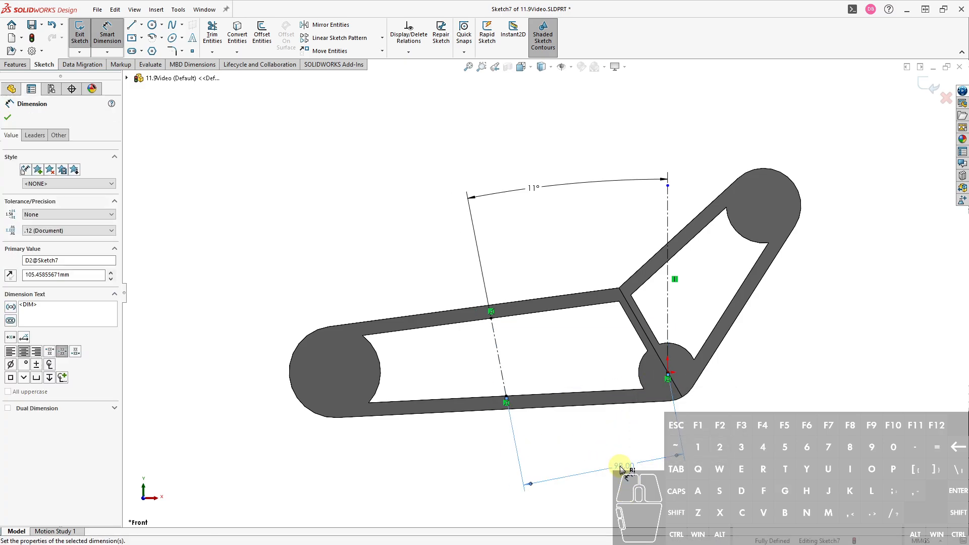
key("Escape")
left_click(456, 463)
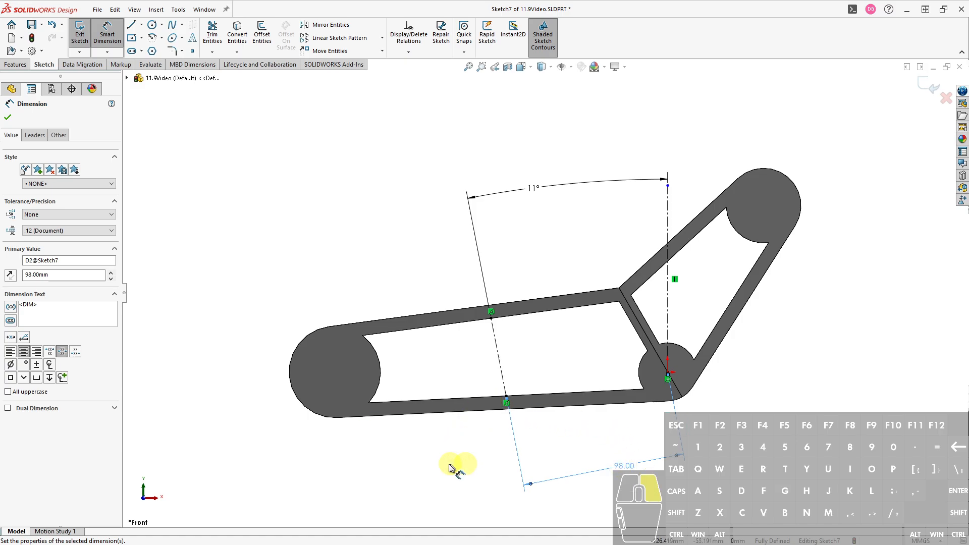
Draw a closed four-sided profile around the slanted construction line, with corners on the pocket's two long inner edges and a lower side about 33 mm long.
key("l")
scroll(511, 351, "down", 4)
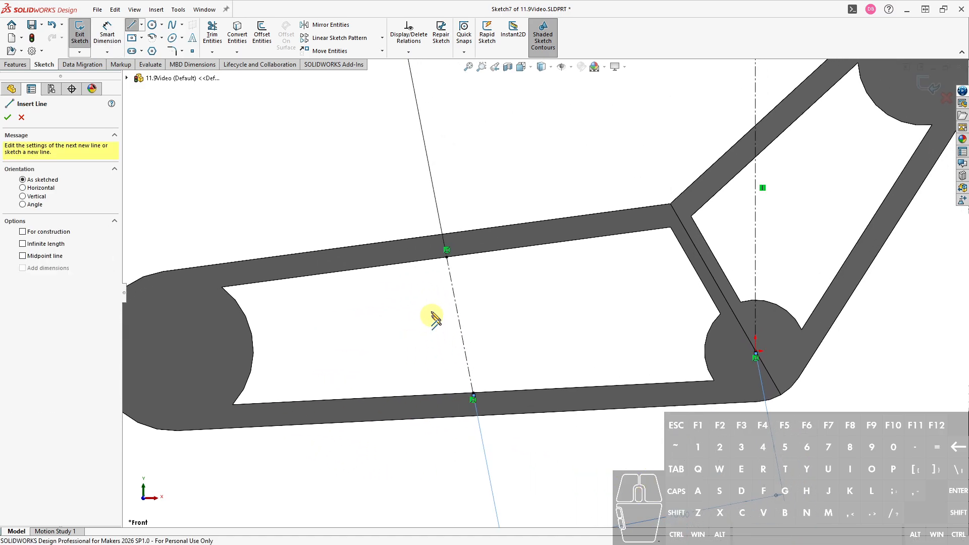
left_click_drag(413, 260, 484, 251)
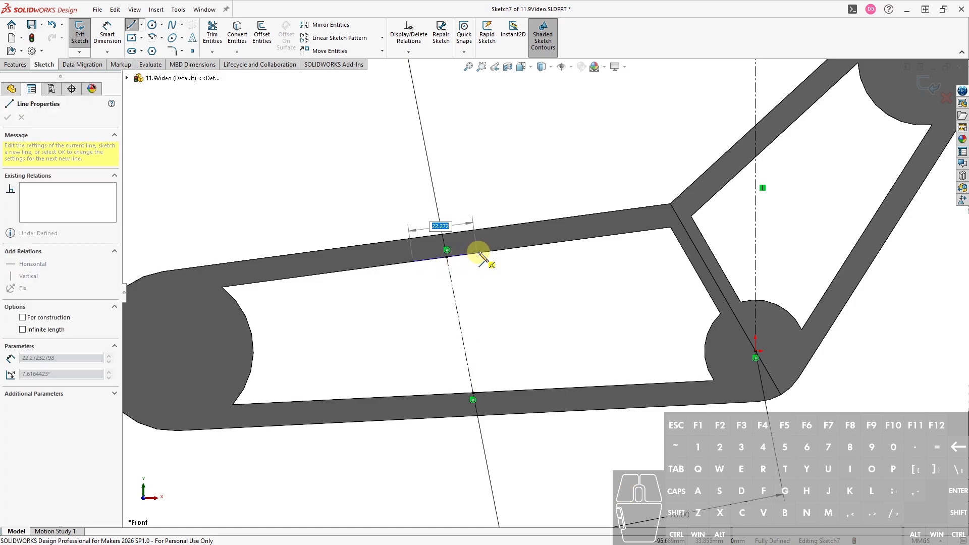
left_click(515, 391)
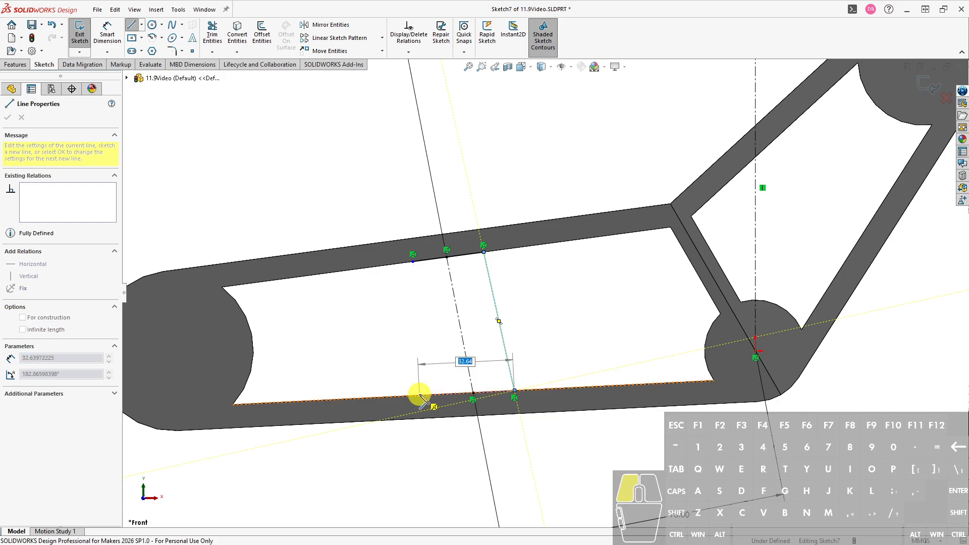
left_click(420, 395)
left_click(413, 261)
key("Escape")
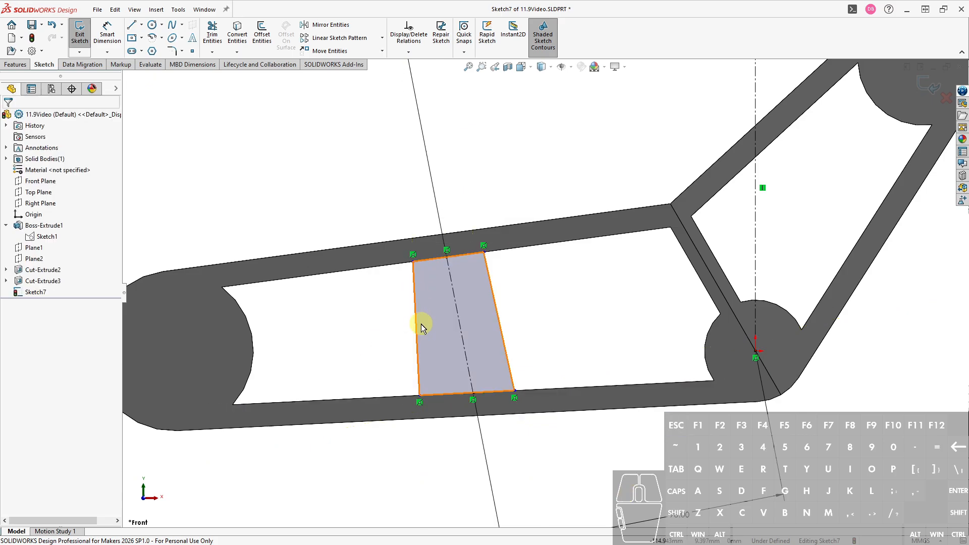
left_click(416, 329)
left_click(498, 321, "ctrl")
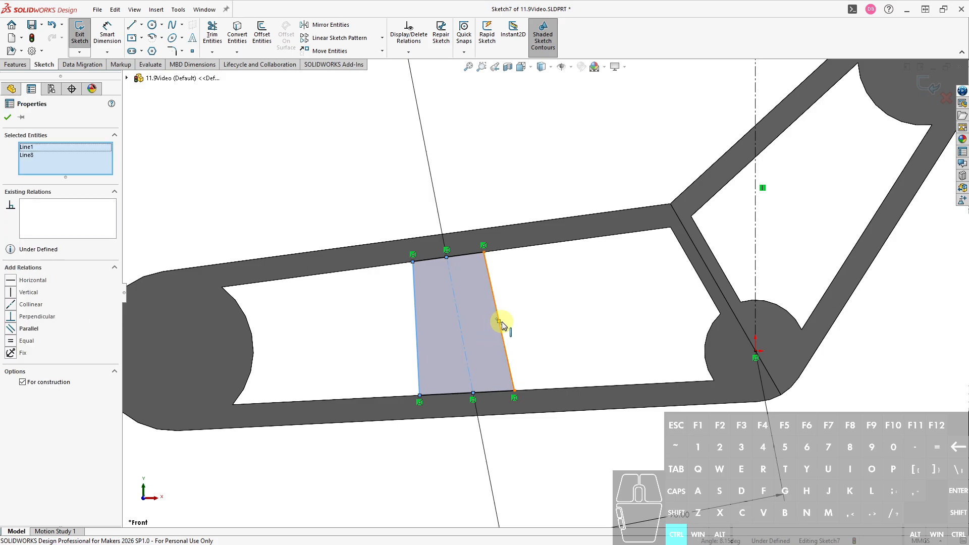
left_click(499, 339)
left_click(502, 334, "ctrl")
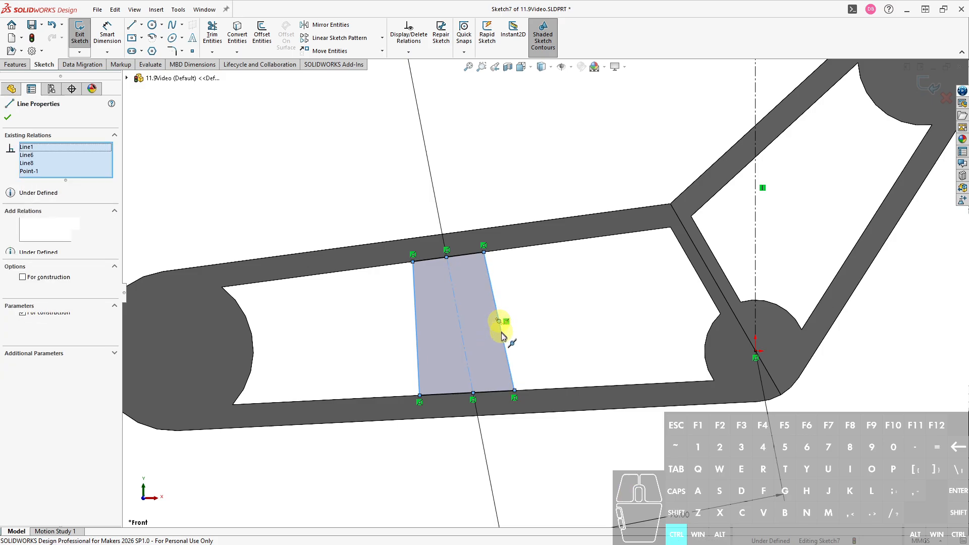
key("Escape")
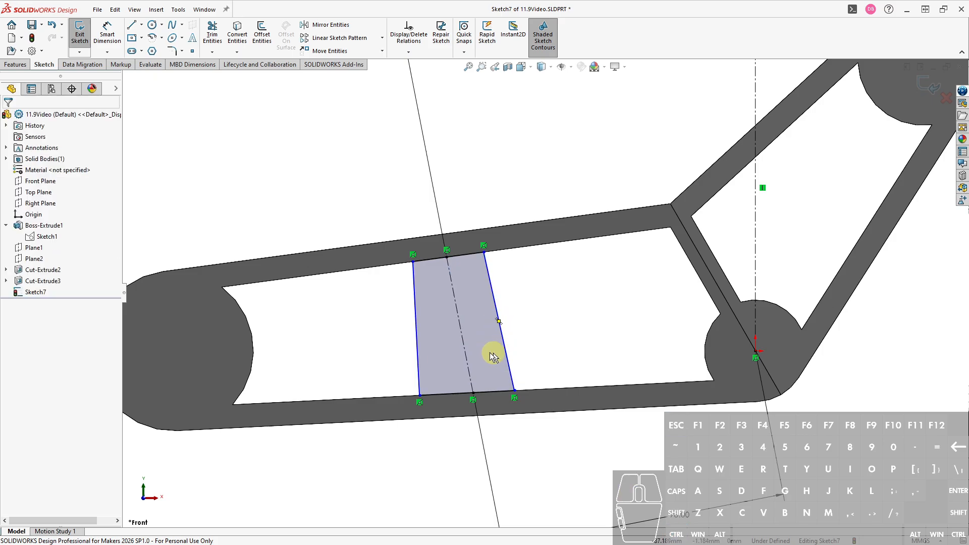
Make the profile's two cross lines parallel to the slanted construction line and symmetric about it.
left_click(417, 353)
left_click(467, 357, "ctrl")
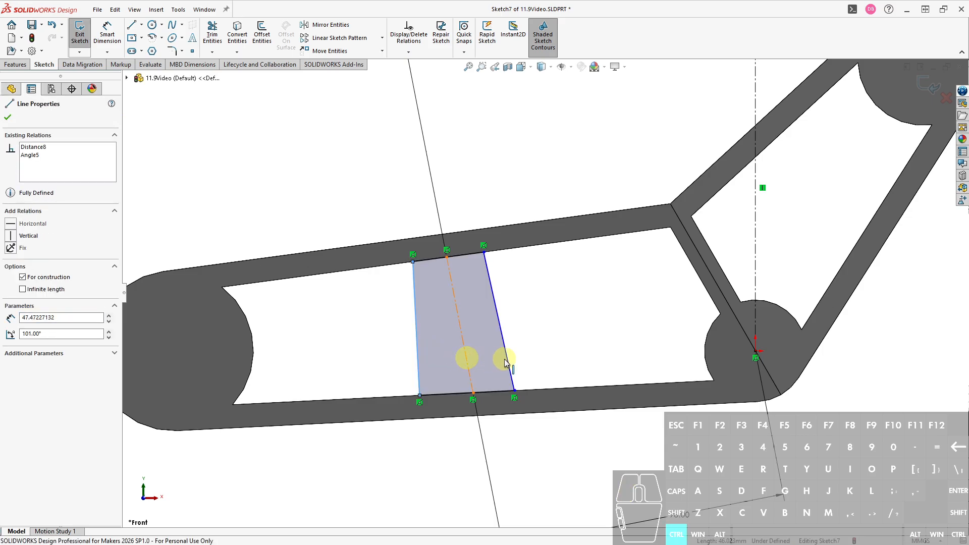
left_click(506, 358, "ctrl")
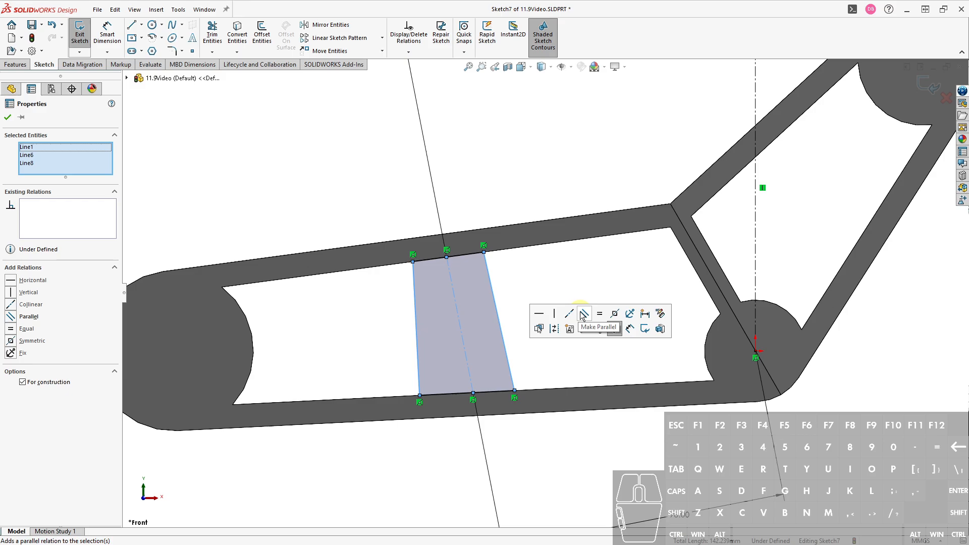
left_click(584, 313)
left_click(614, 314)
Dimension the distance between the profile's two cross lines as 24 mm and finish dimensioning.
key("ctrl+d")
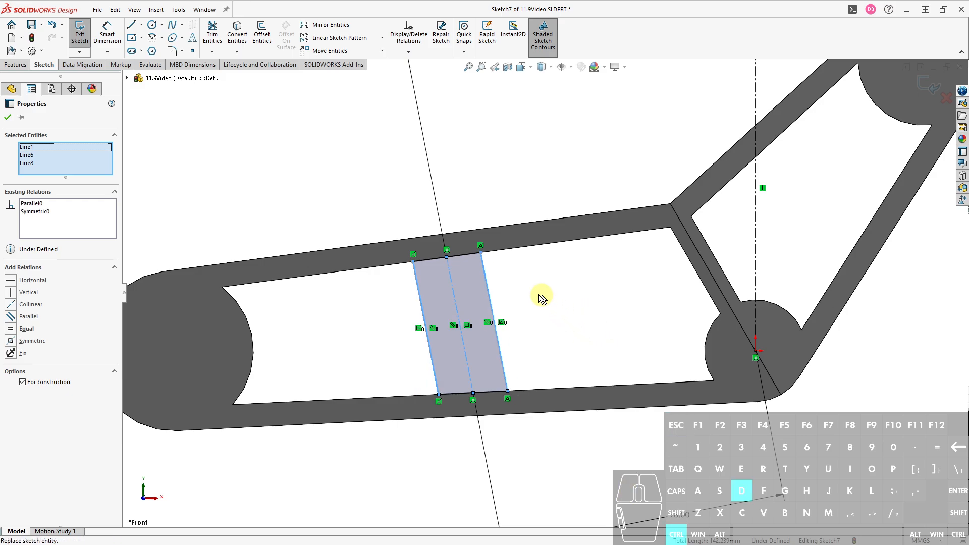
left_click(440, 303)
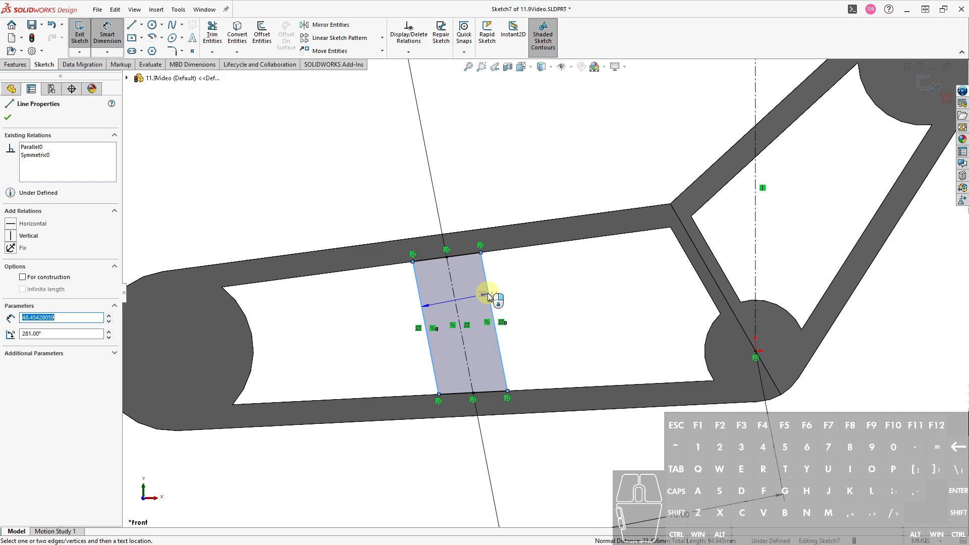
left_click(491, 299)
left_click(423, 198)
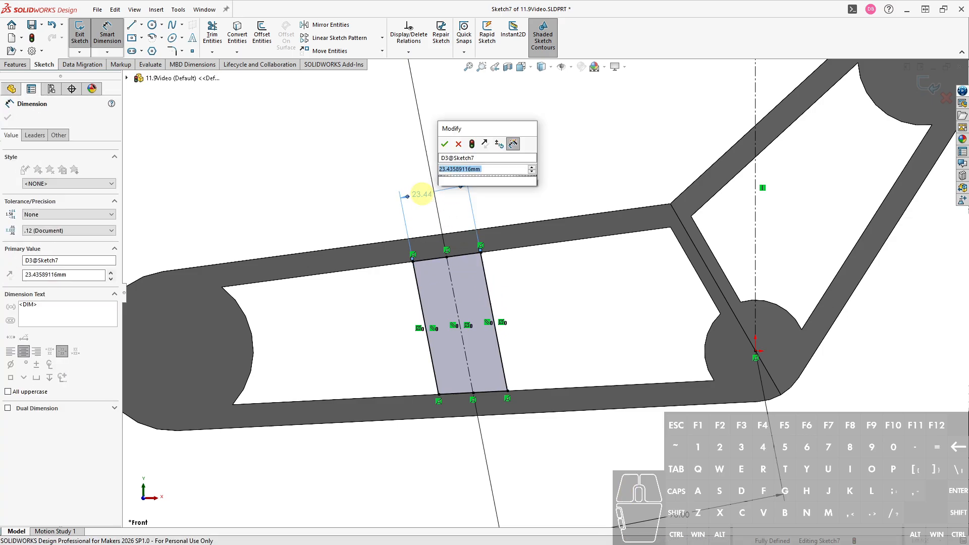
type("24")
key("Return")
key("Escape")
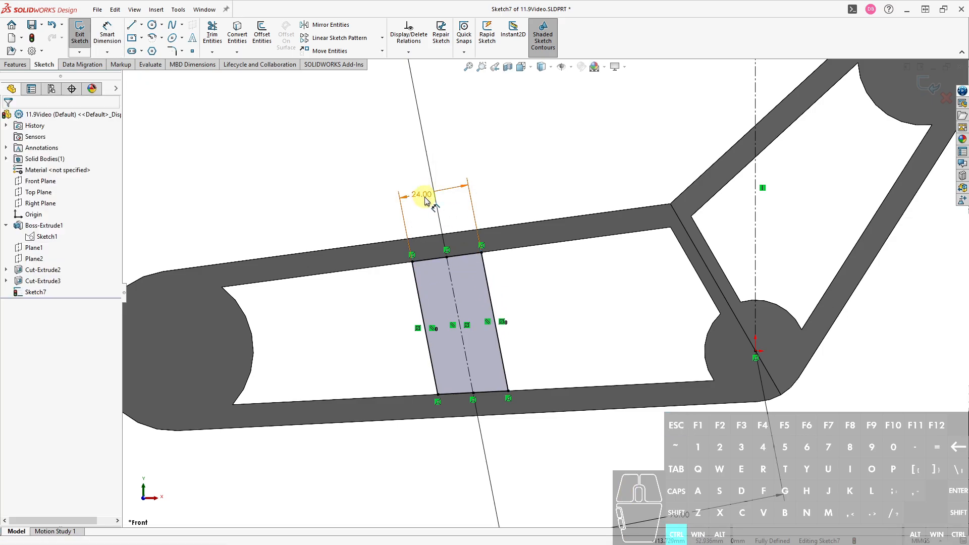
Extrude the cross-rib profile as a boss with the Mid Plane end condition and a depth of 10 mm.
key("ctrl+e")
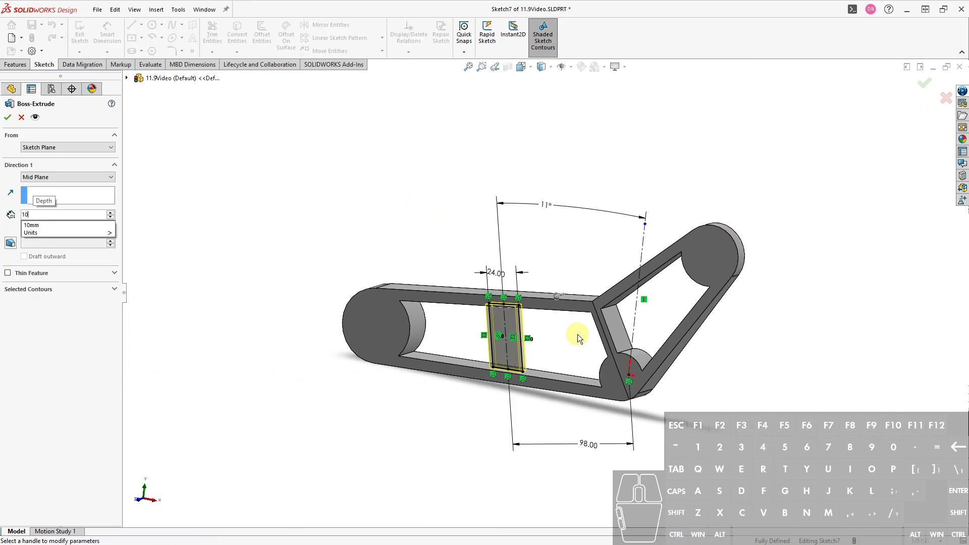
key("Return")
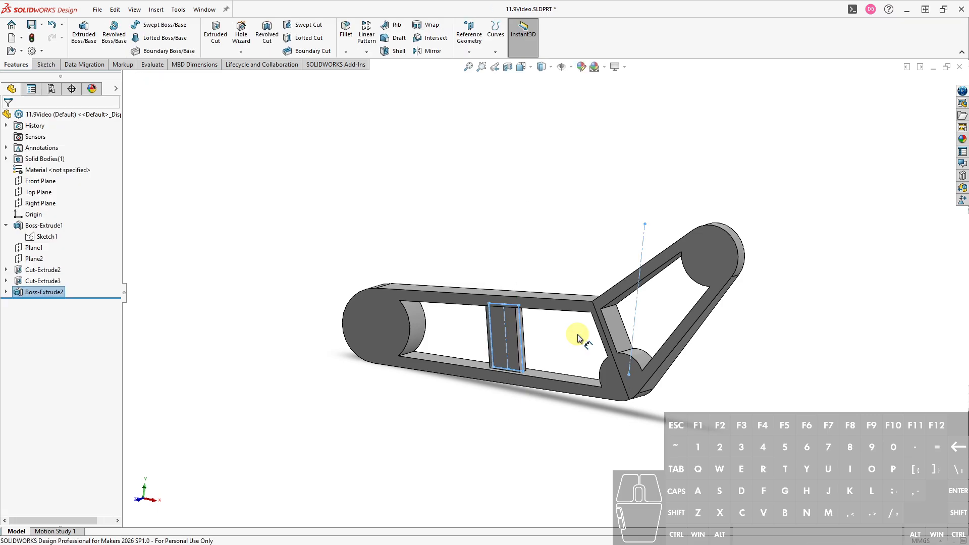
middle_click_drag(571, 433, 538, 419, "ctrl")
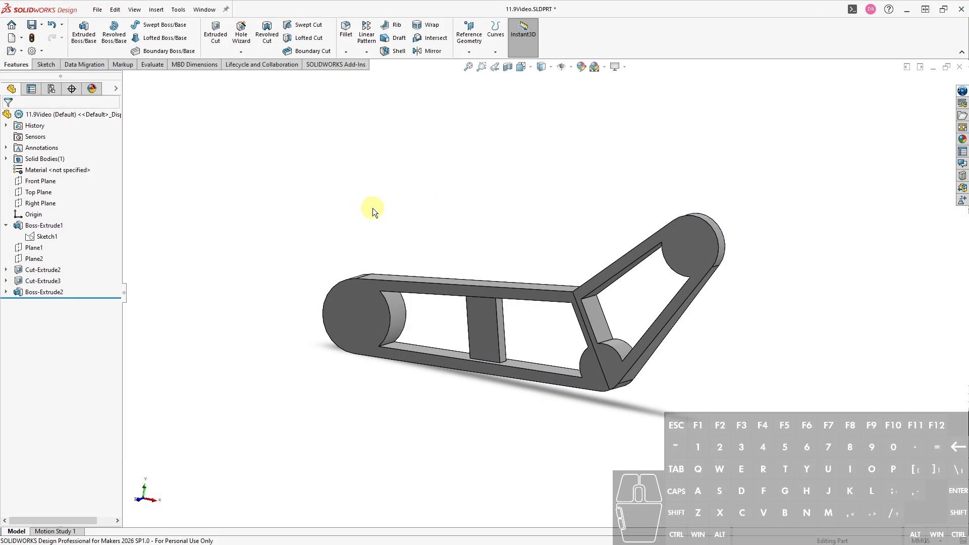
Reuse Sketch1 to extrude its 55 mm and 35 mm circle contours as merged bosses, Mid Plane, 40 mm deep.
left_click(46, 237)
key("ctrl+e")
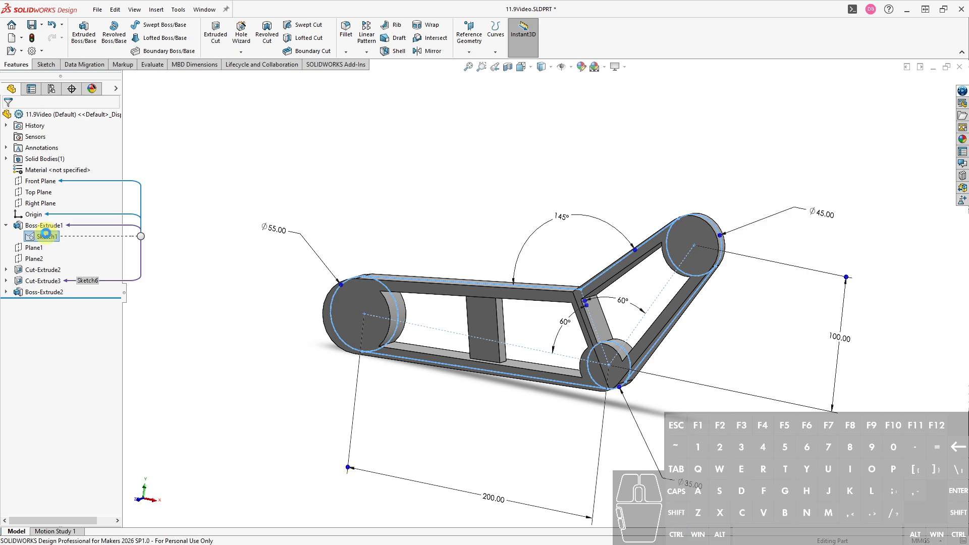
type("40")
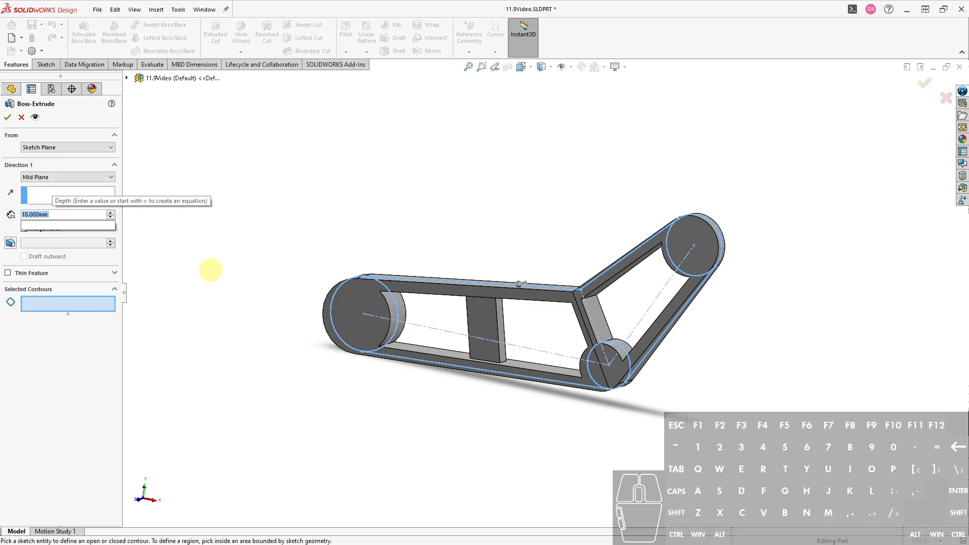
left_click(332, 319)
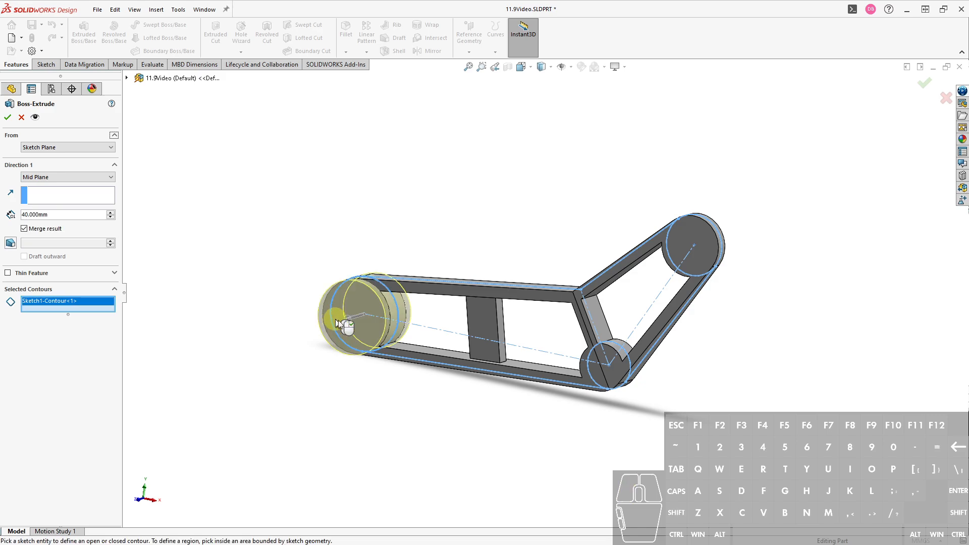
left_click(590, 376)
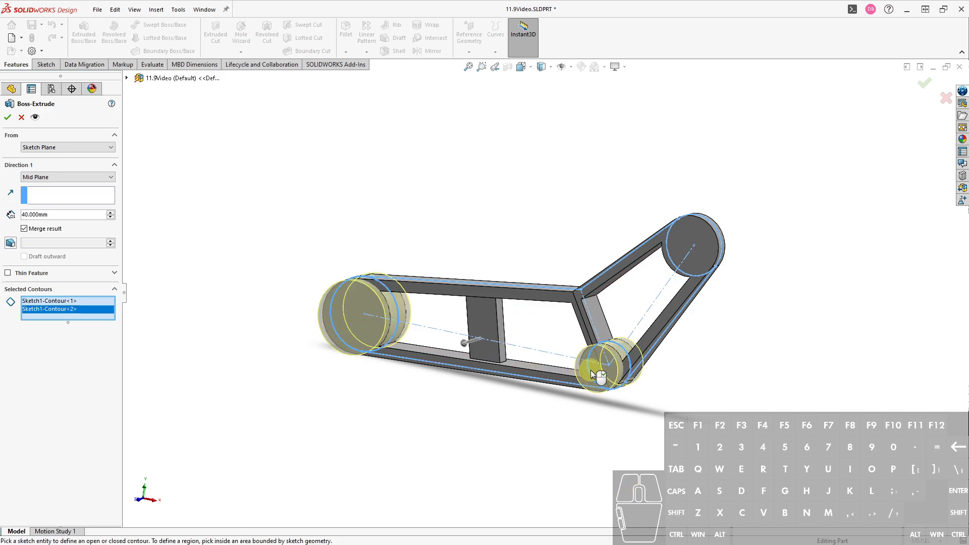
right_click(591, 373)
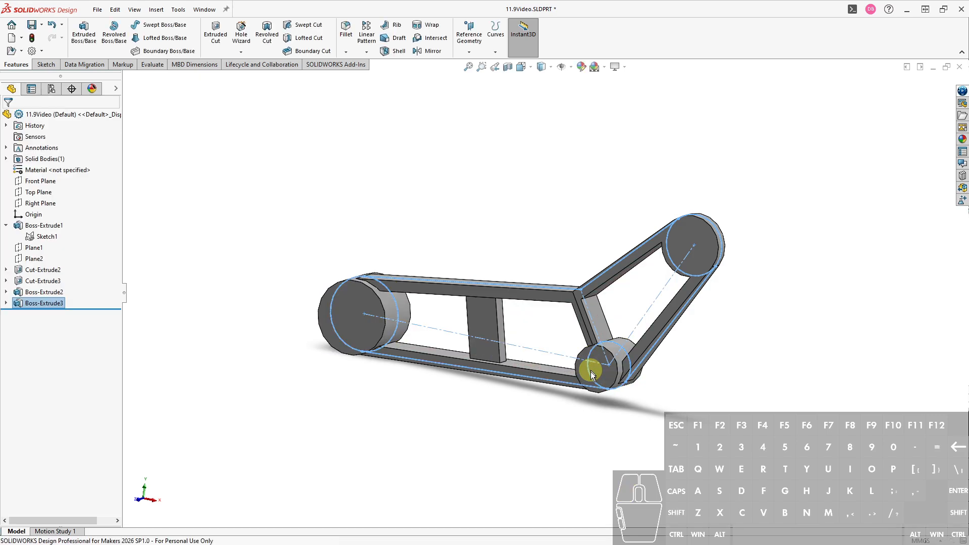
Reuse Sketch1 to extrude the circle contour at the arm's upper end as a merged boss, Mid Plane, 20 mm deep.
left_click(45, 236)
type("e")
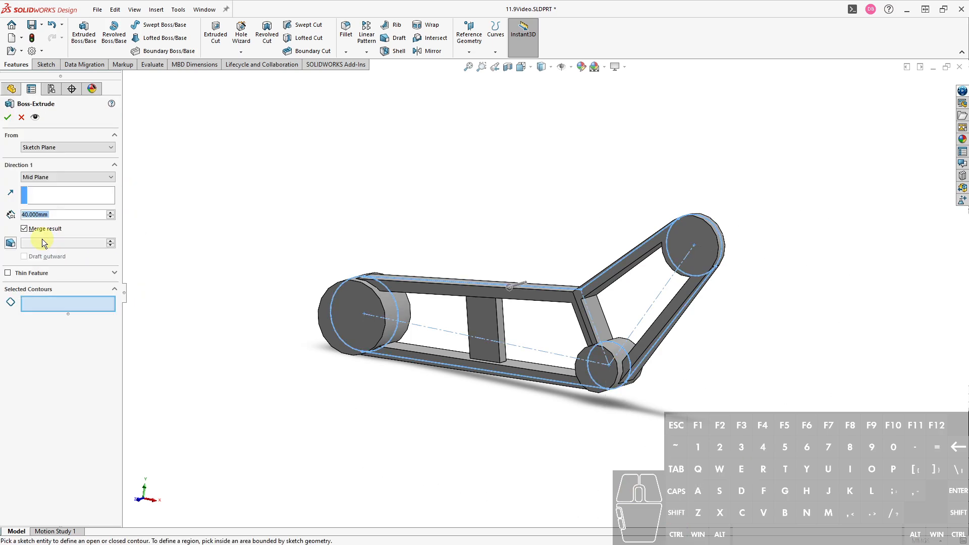
type("20")
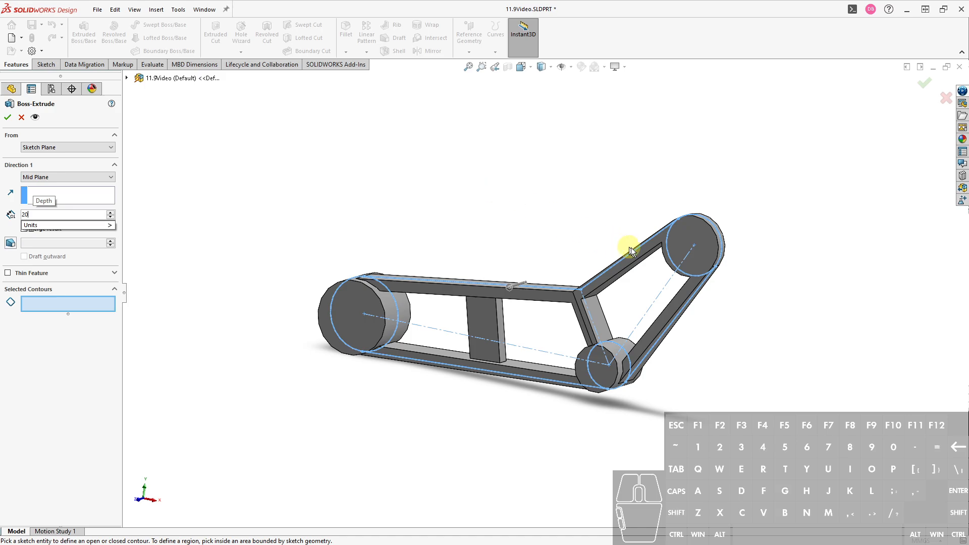
left_click(671, 259)
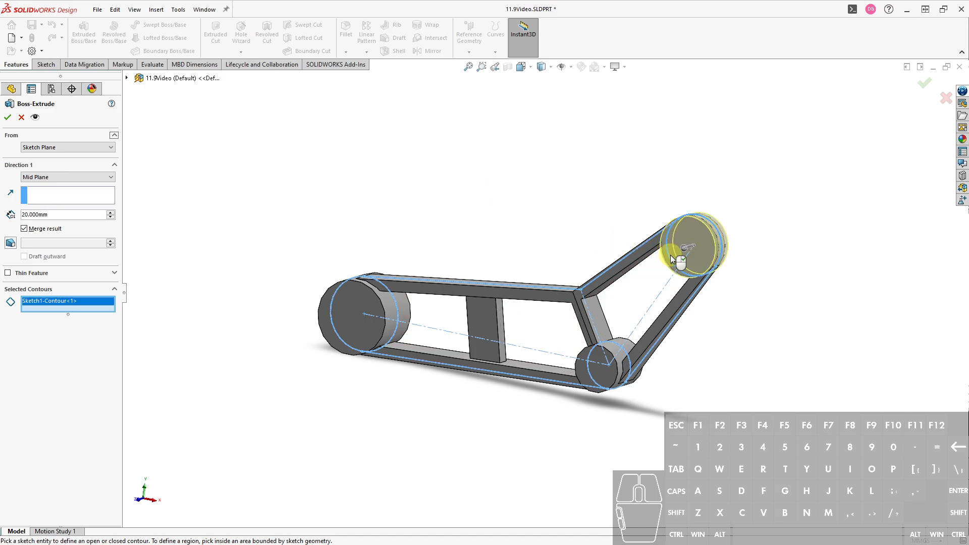
right_click(671, 260)
left_click(565, 213)
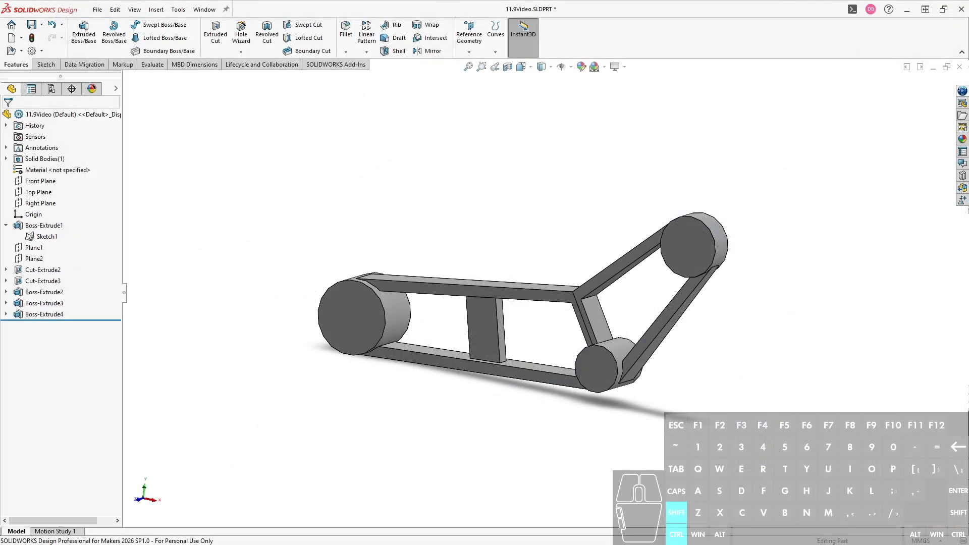
Fillet the two bend edges across the angled rib, one on each side face of the arm, with a 130 mm radius.
scroll(588, 274, "down", 3)
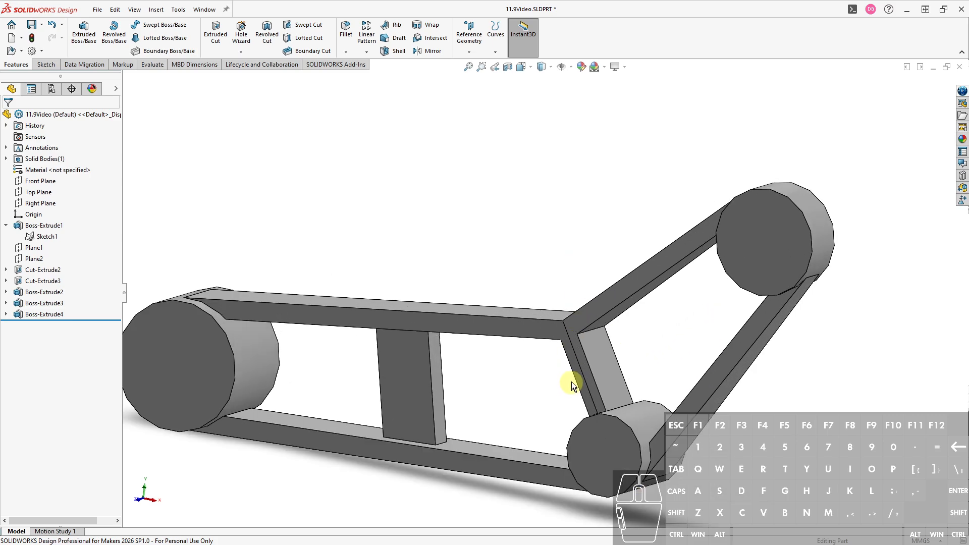
key("s")
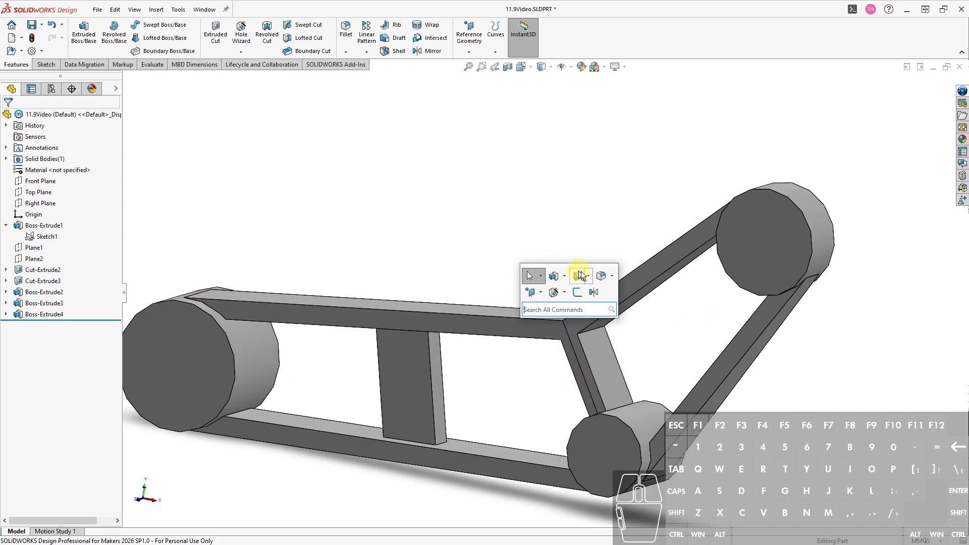
left_click(595, 273)
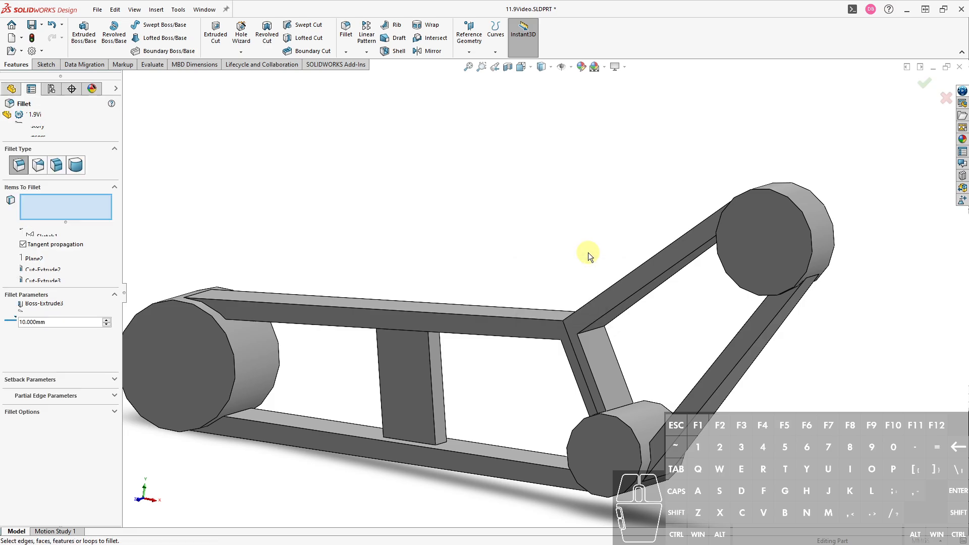
middle_click_drag(551, 244, 567, 304)
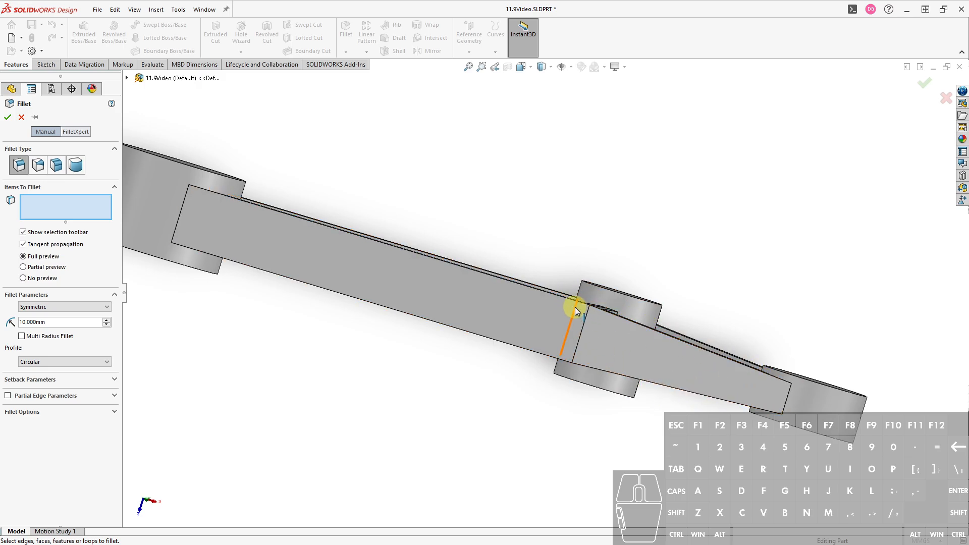
scroll(599, 301, "down", 2)
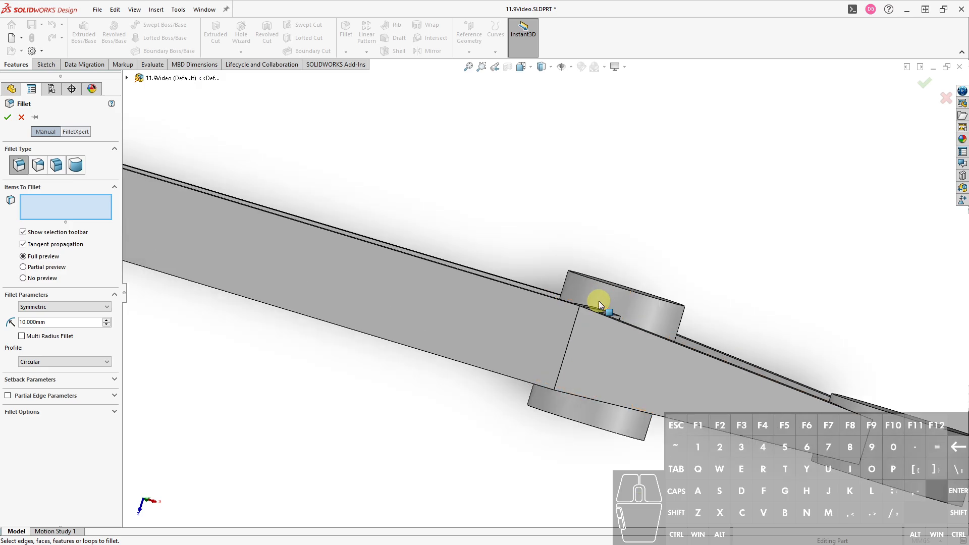
middle_click_drag(599, 301, 580, 338)
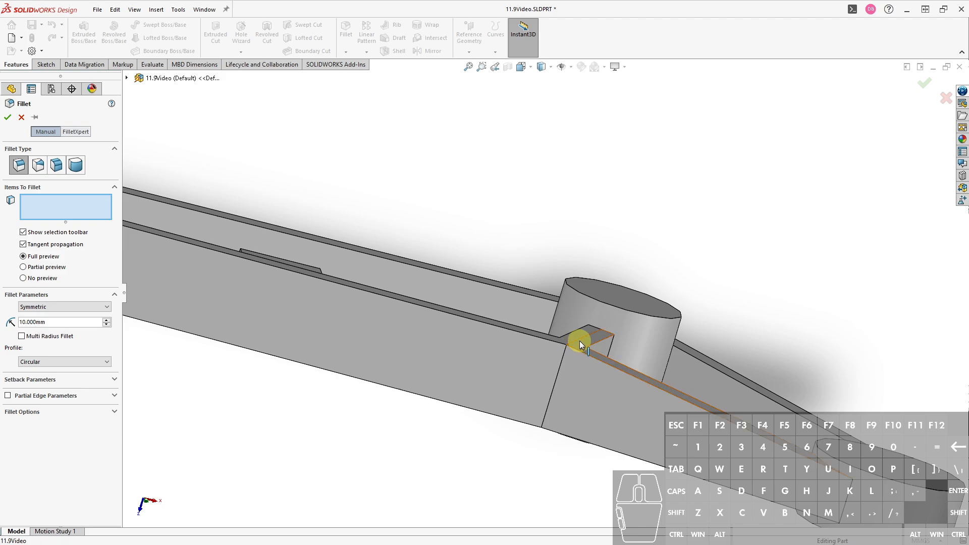
left_click_drag(75, 322, 8, 324)
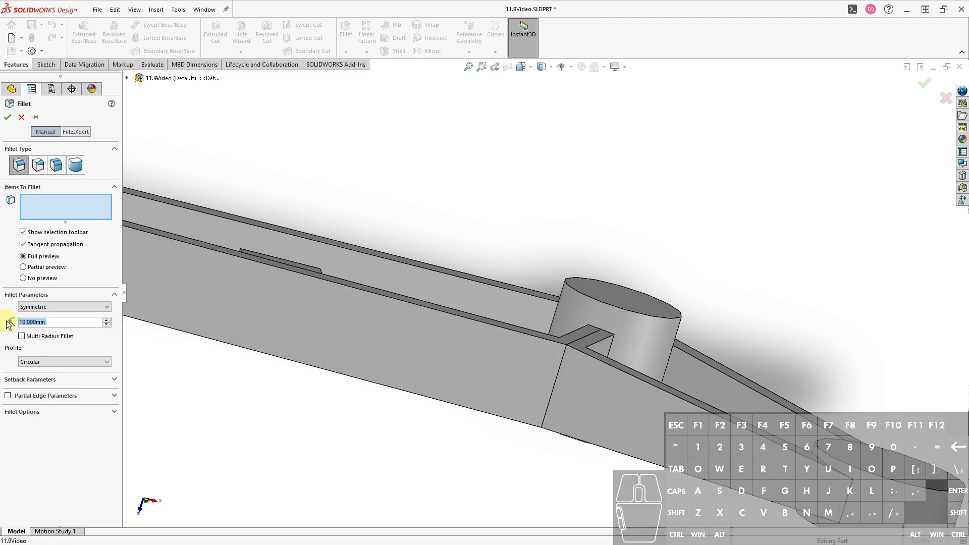
type("130")
key("Tab")
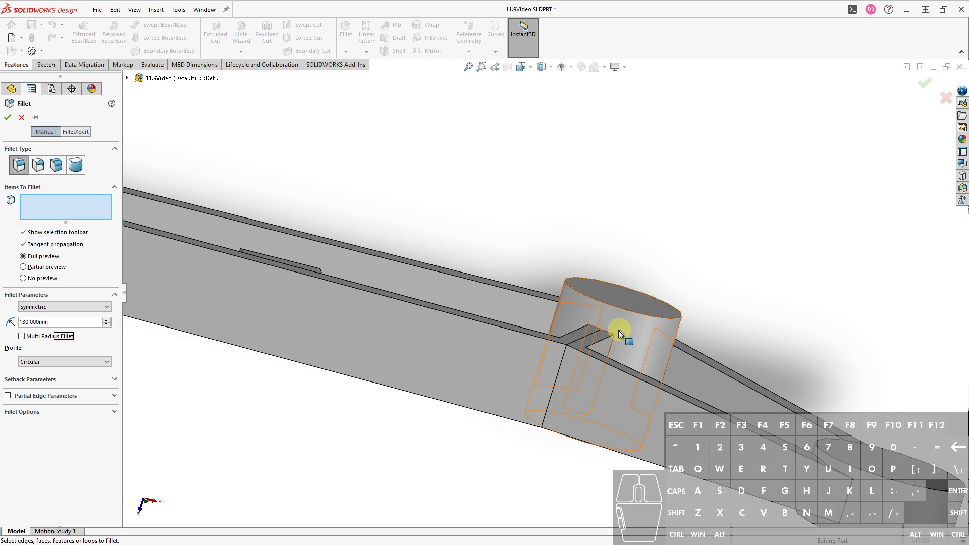
left_click(584, 341)
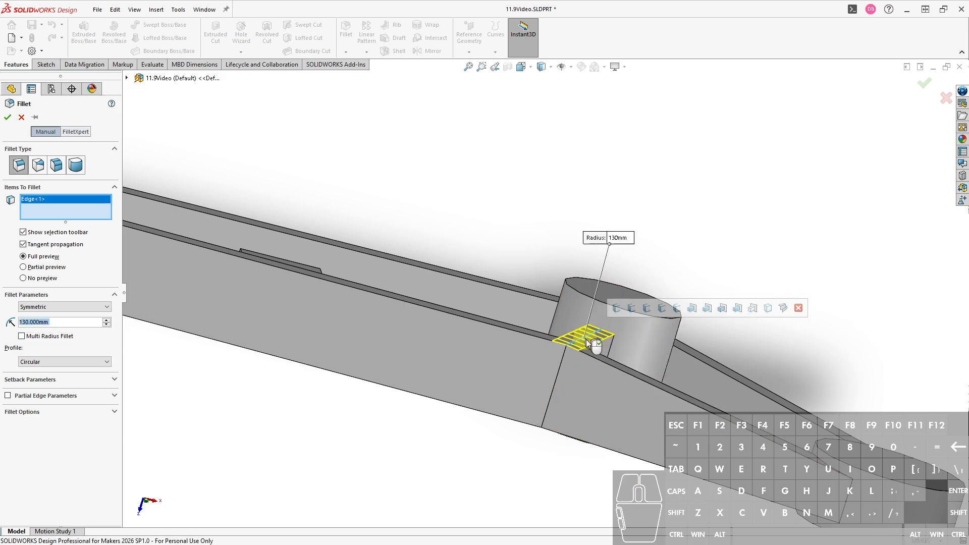
middle_click_drag(519, 482, 547, 438)
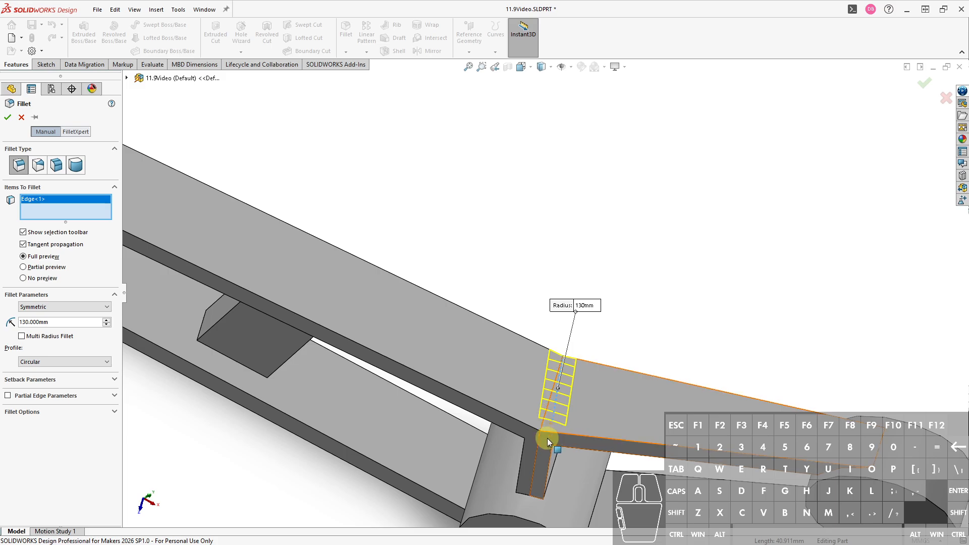
left_click(536, 451)
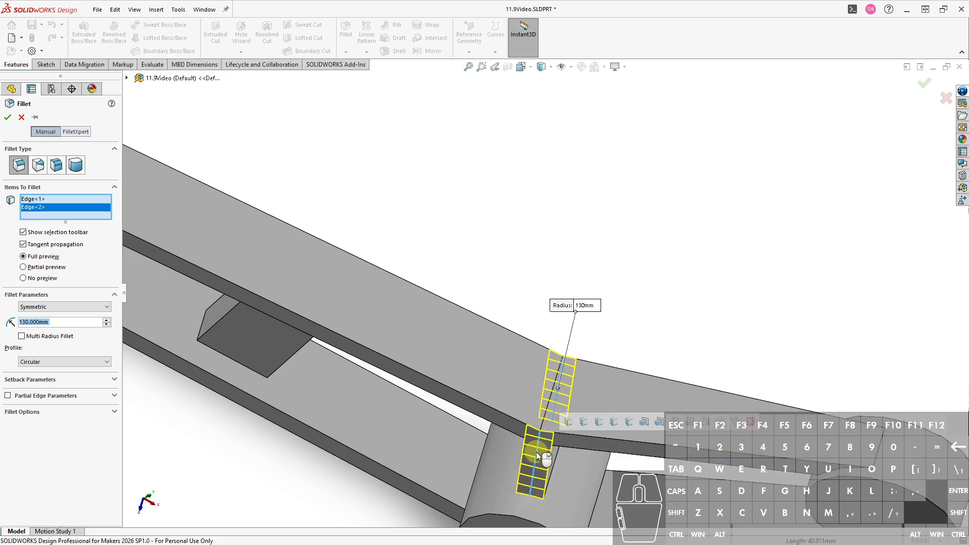
key("Return")
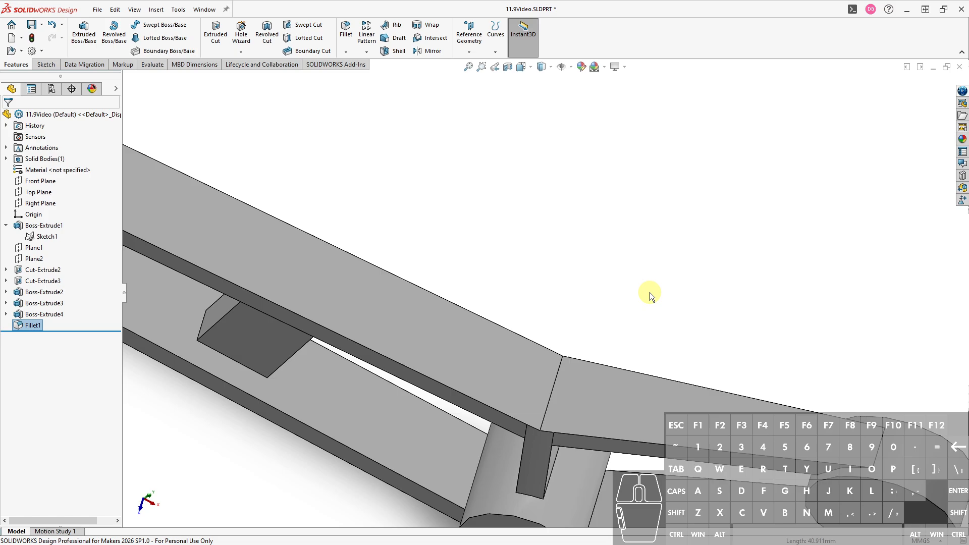
Fillet the outer edge where the arm's two upper bars meet at the bend with a 40 mm radius.
scroll(620, 285, "up", 6)
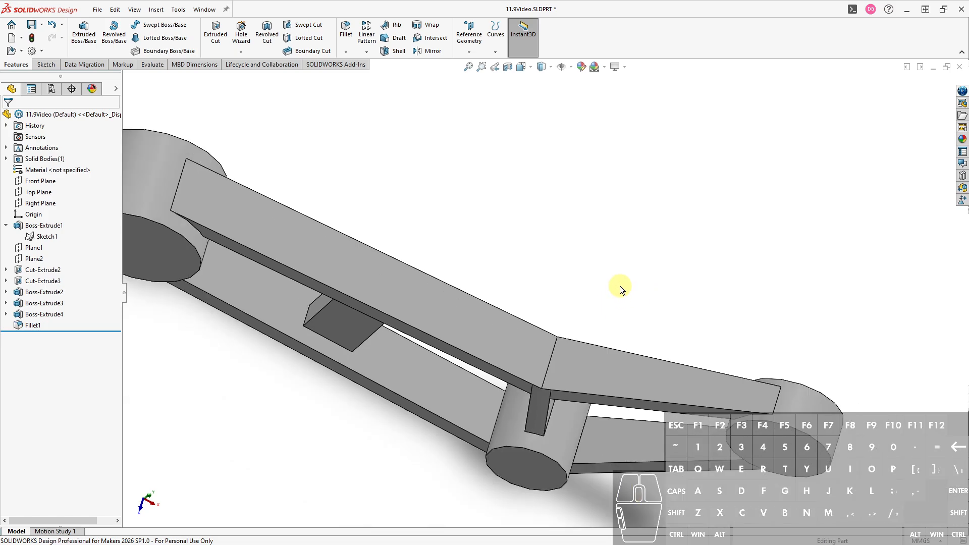
middle_click_drag(522, 382, 466, 327)
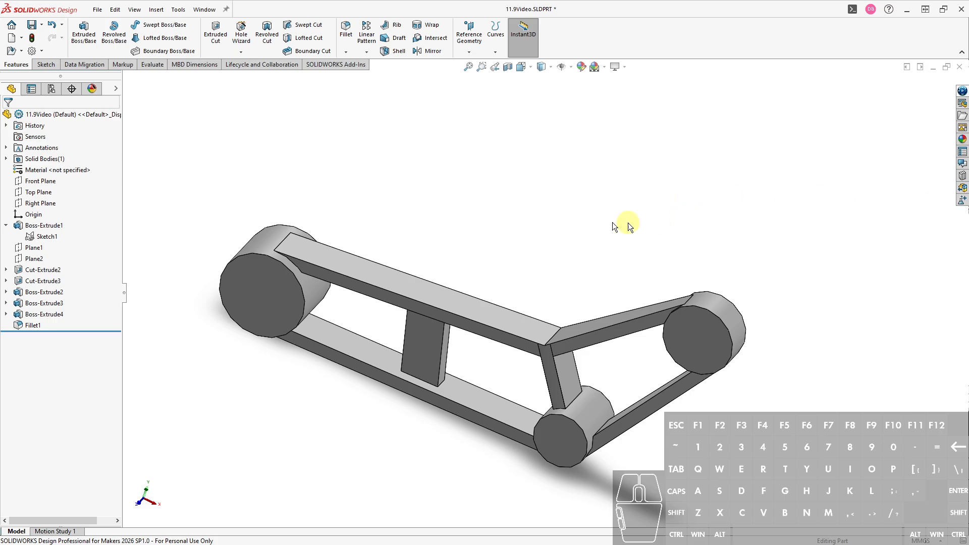
key("s")
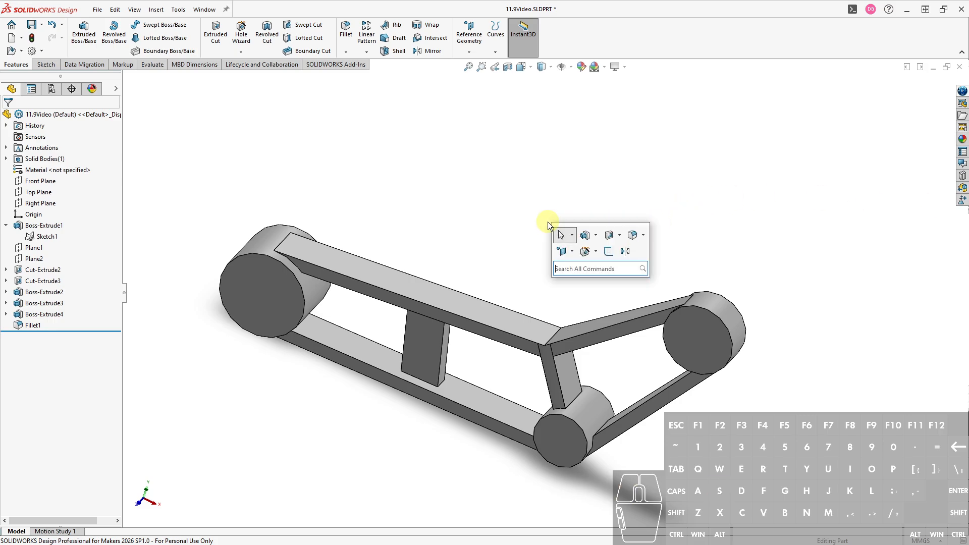
left_click(633, 235)
type("40")
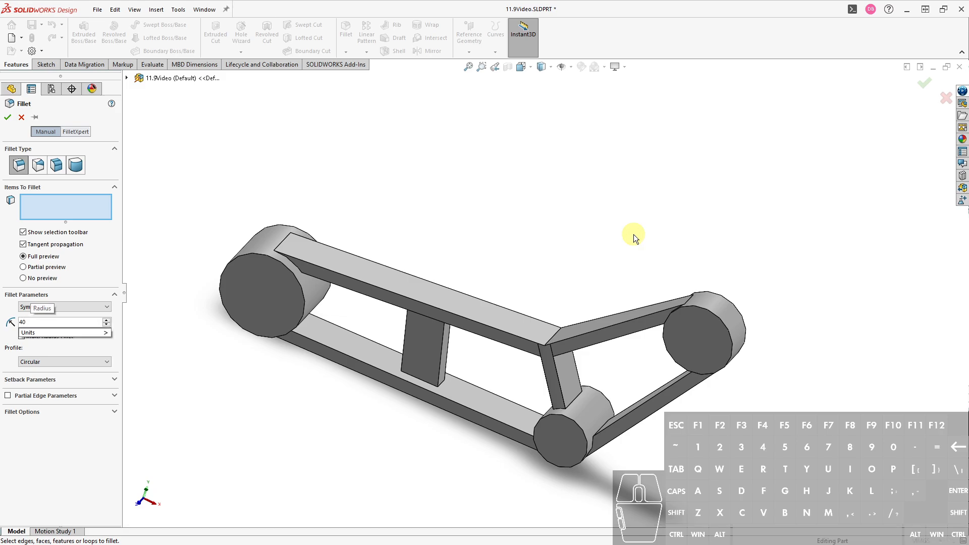
left_click(553, 335)
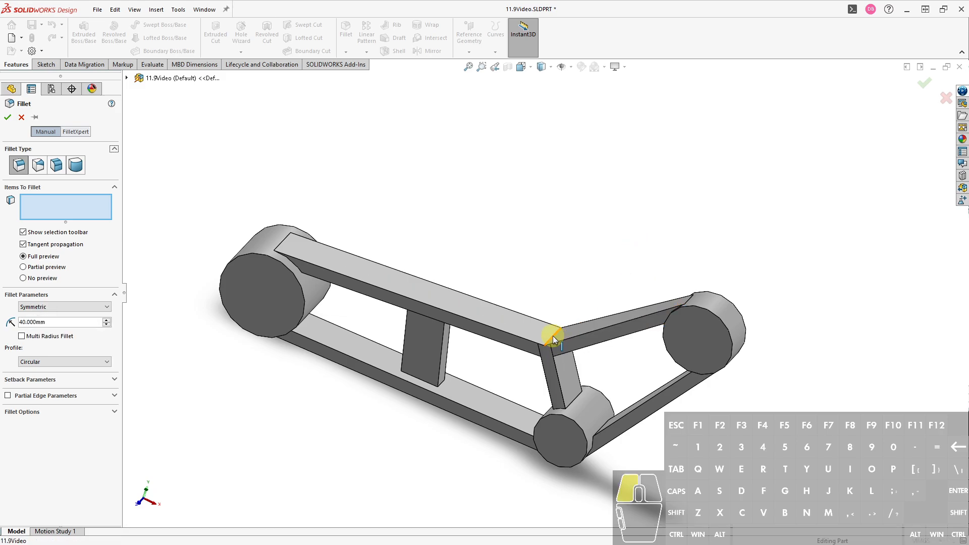
key("Return")
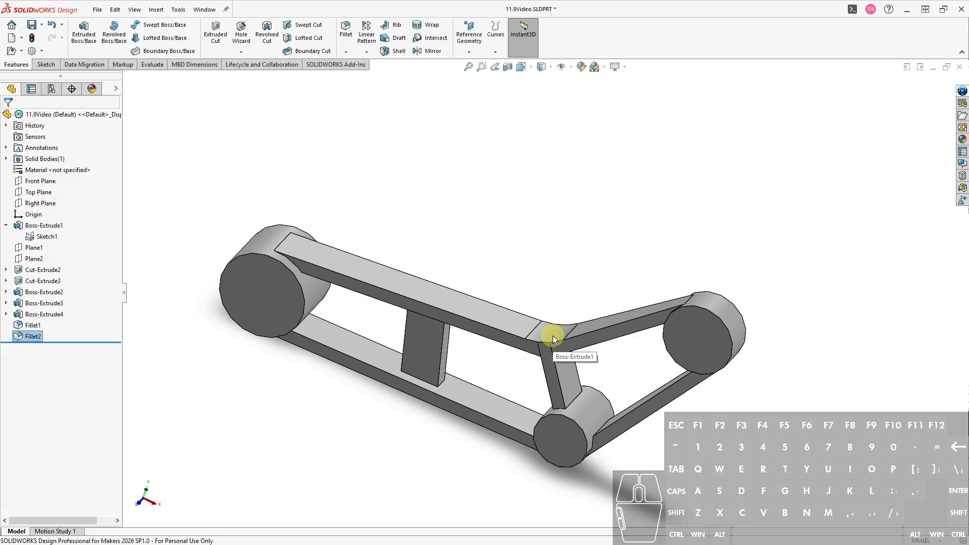
Start a 5 mm fillet and select both wide faces of the cross rib in the larger pocket.
scroll(579, 277, "down", 3)
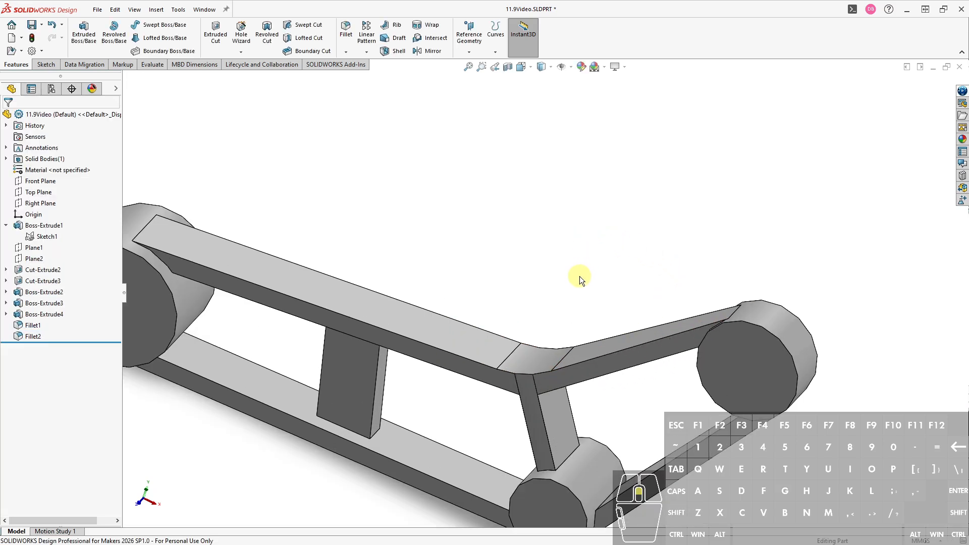
scroll(575, 277, "up", 4)
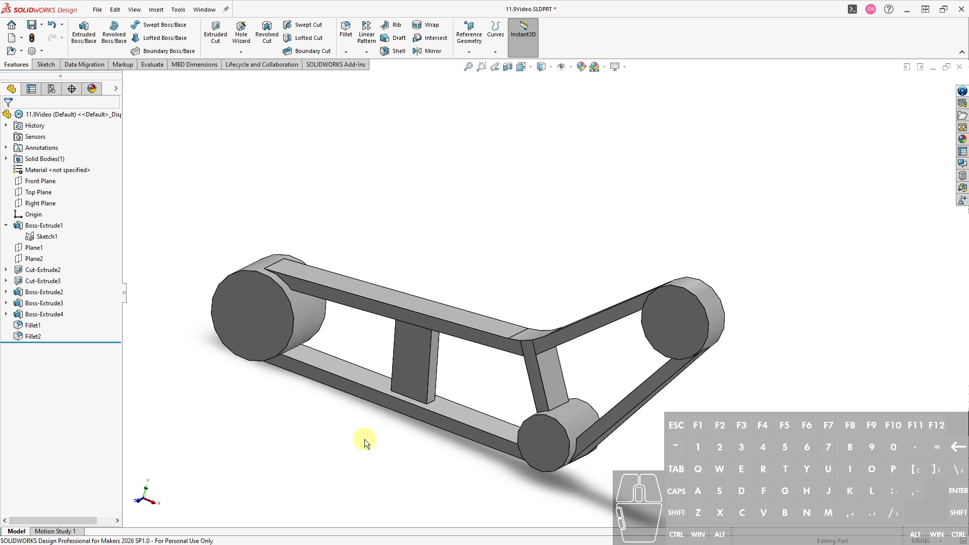
key("s")
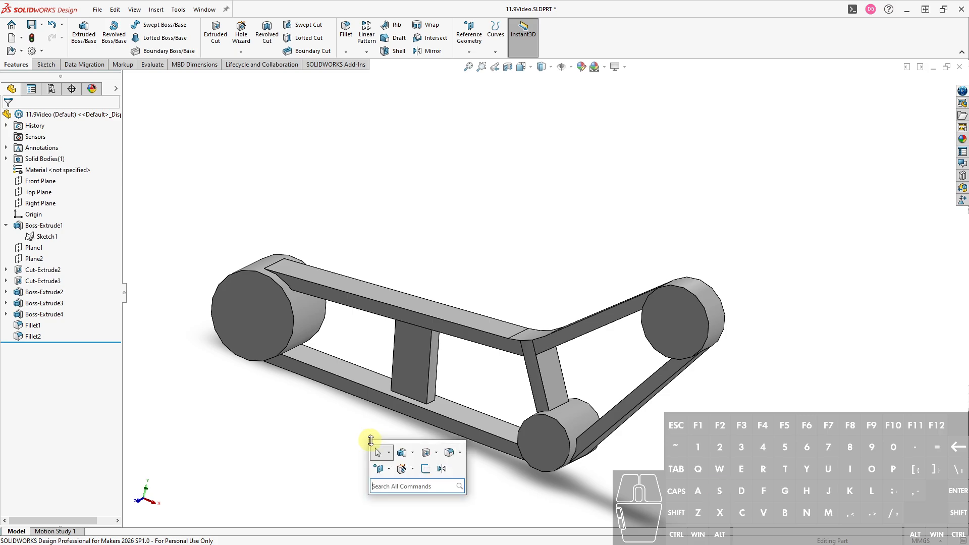
left_click(450, 456)
type("5")
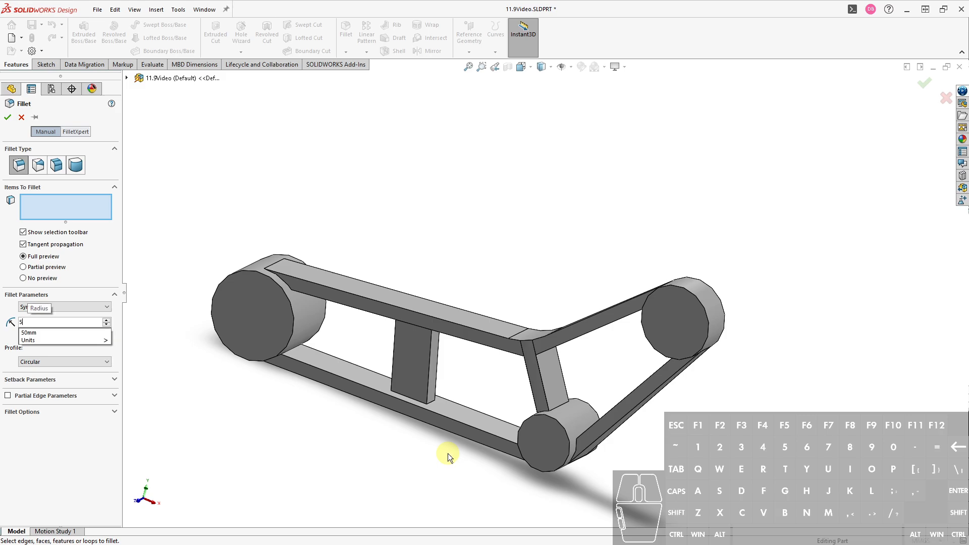
left_click(411, 364)
middle_click_drag(397, 438, 297, 473)
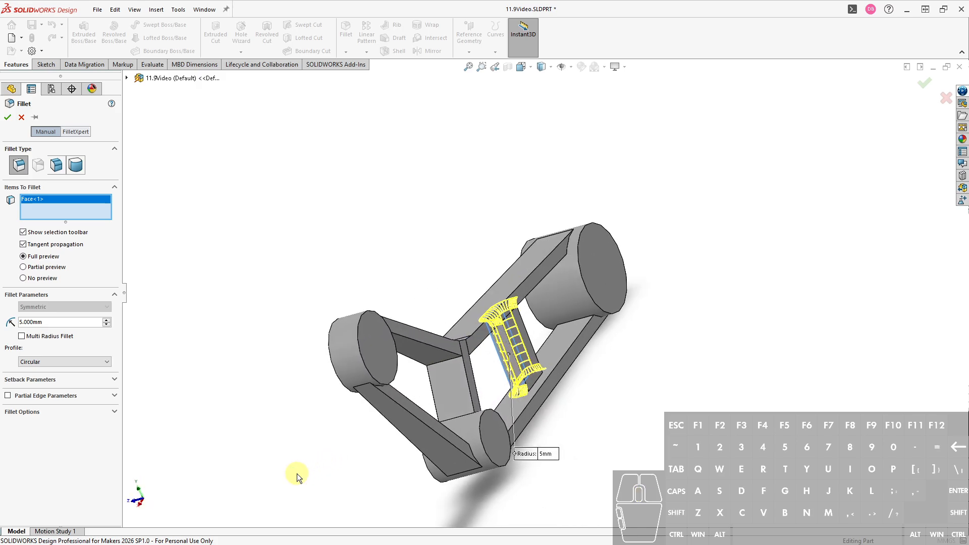
scroll(507, 343, "down", 3)
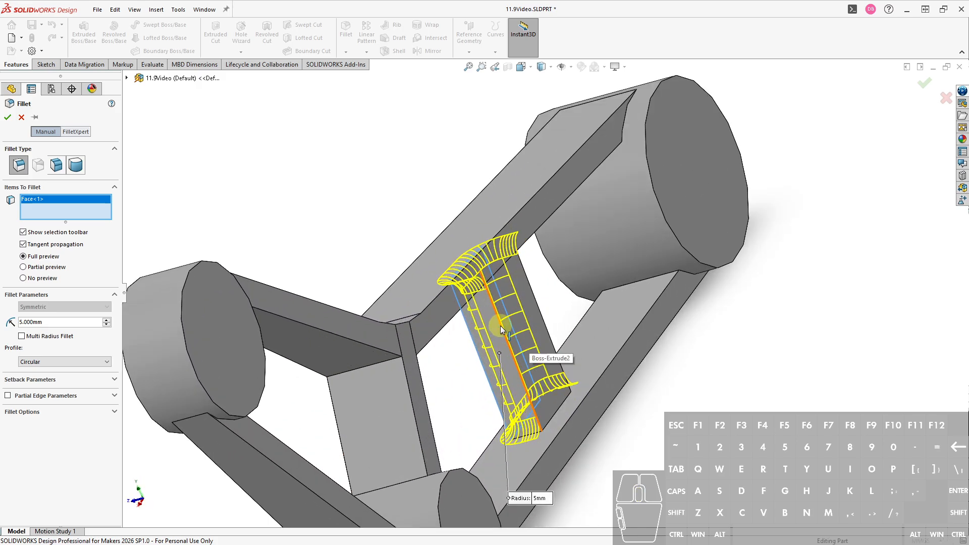
key("ctrl+8")
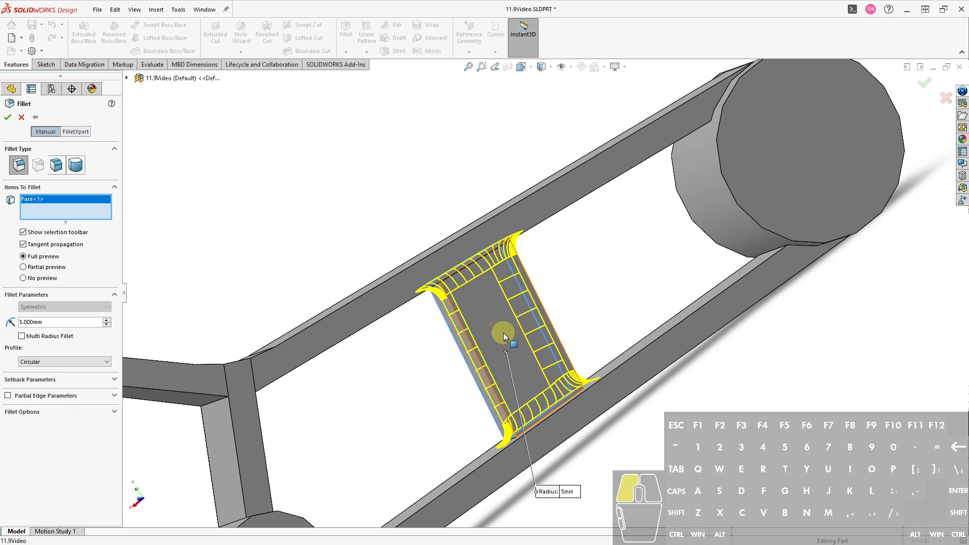
left_click(504, 332)
middle_click_drag(485, 401, 492, 400)
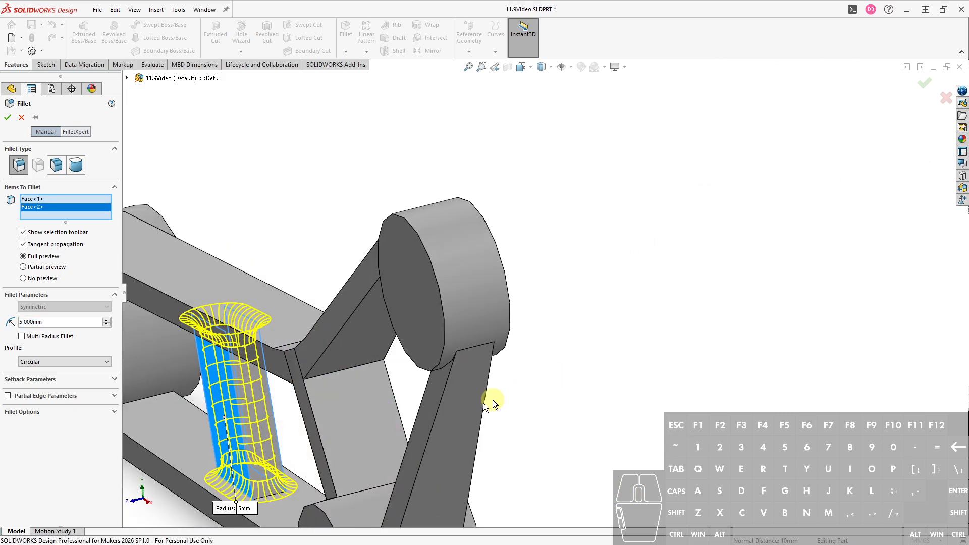
scroll(271, 423, "up", 5)
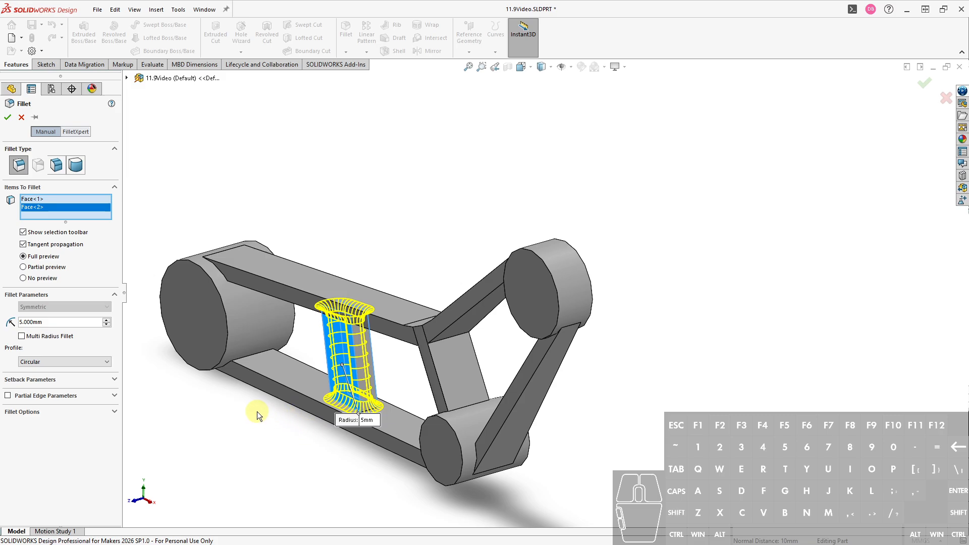
left_click(283, 377)
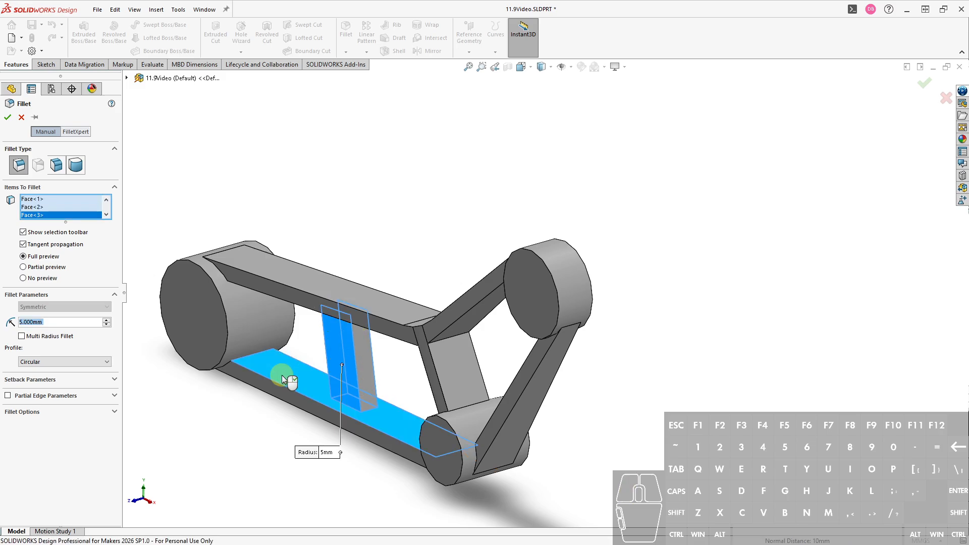
left_click(282, 375)
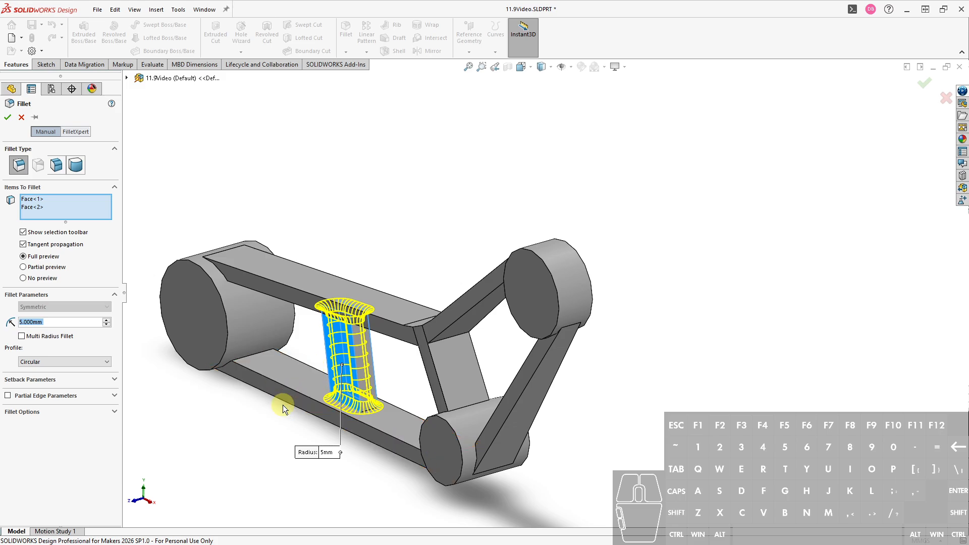
Add the edges where the two long bars meet the largest boss, on its inner and both side faces, to the 5 mm fillet.
middle_click_drag(262, 395, 287, 338)
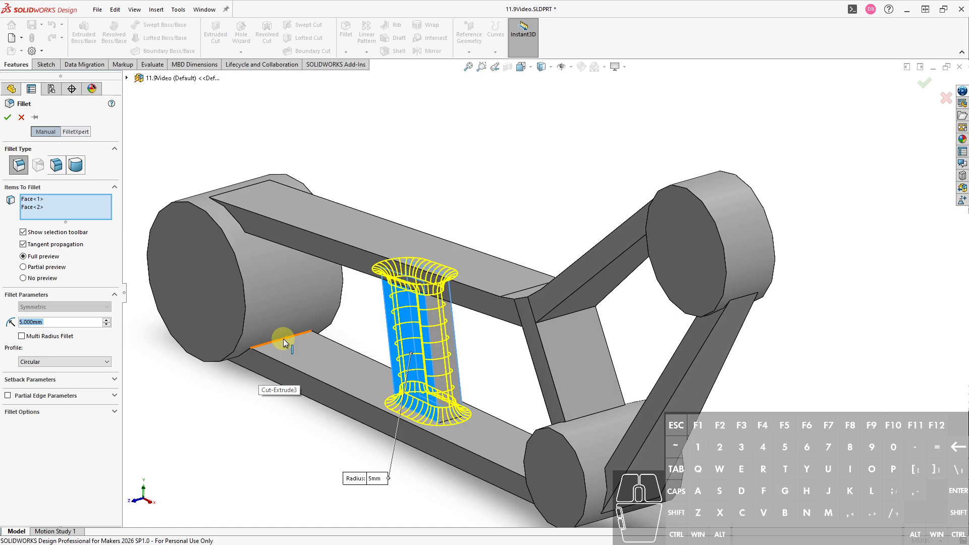
left_click(278, 340)
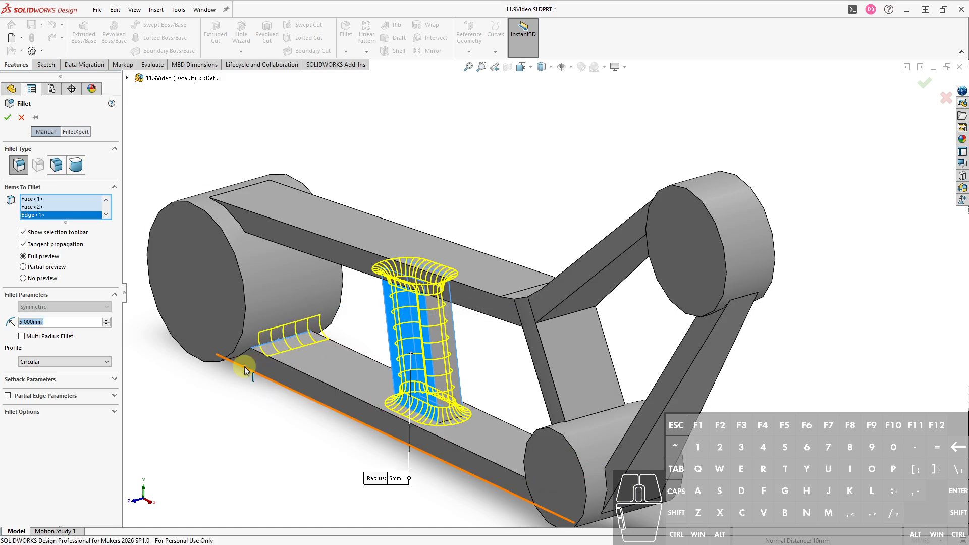
scroll(242, 353, "down", 3)
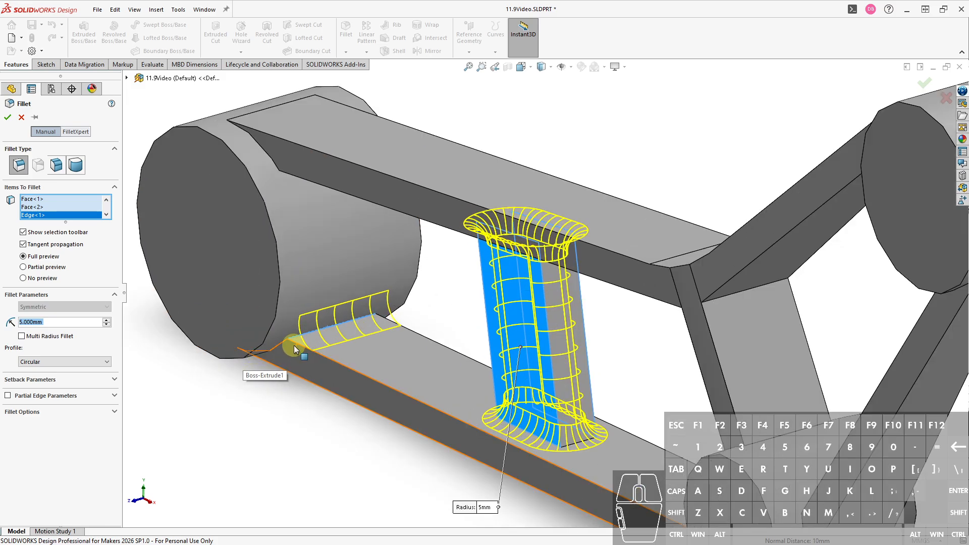
left_click(278, 345)
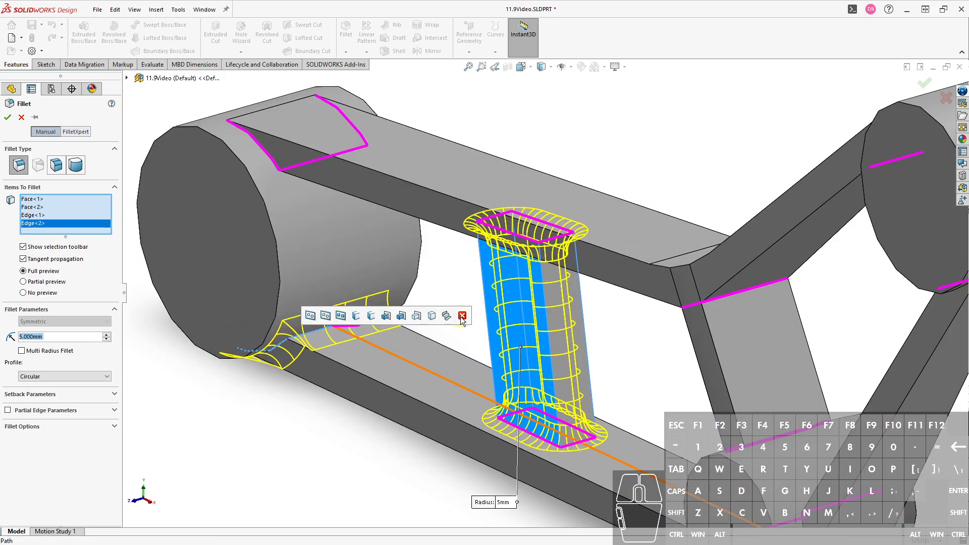
left_click(266, 151)
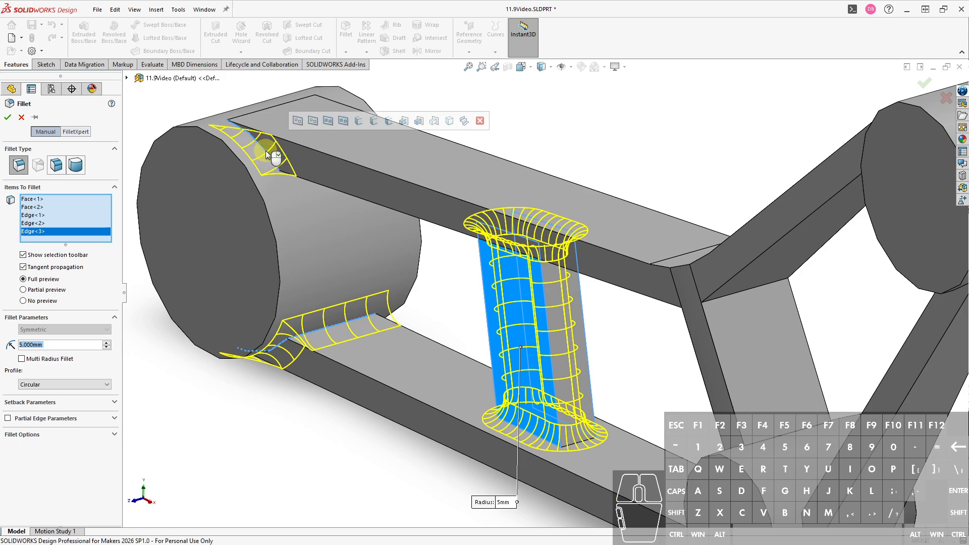
left_click(307, 161)
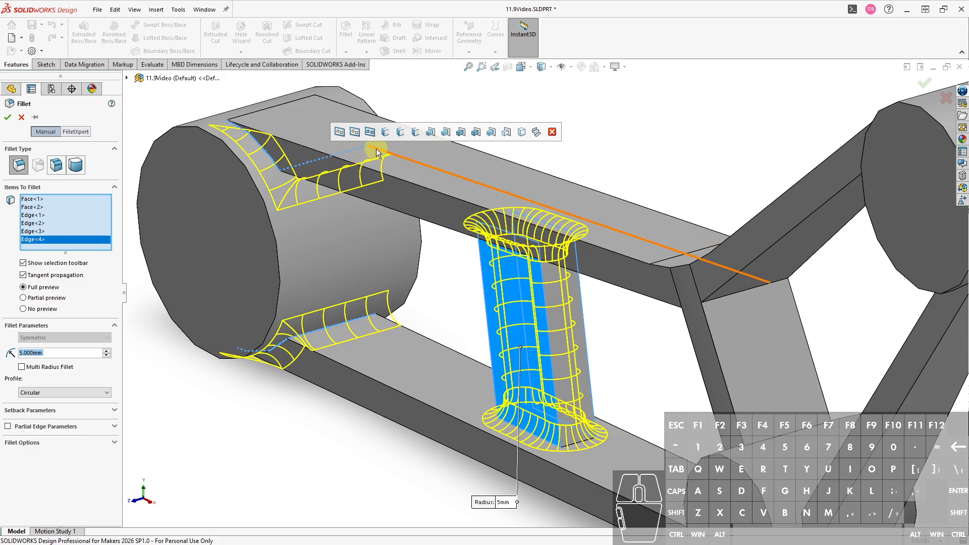
middle_click_drag(420, 431, 520, 192)
left_click(543, 132)
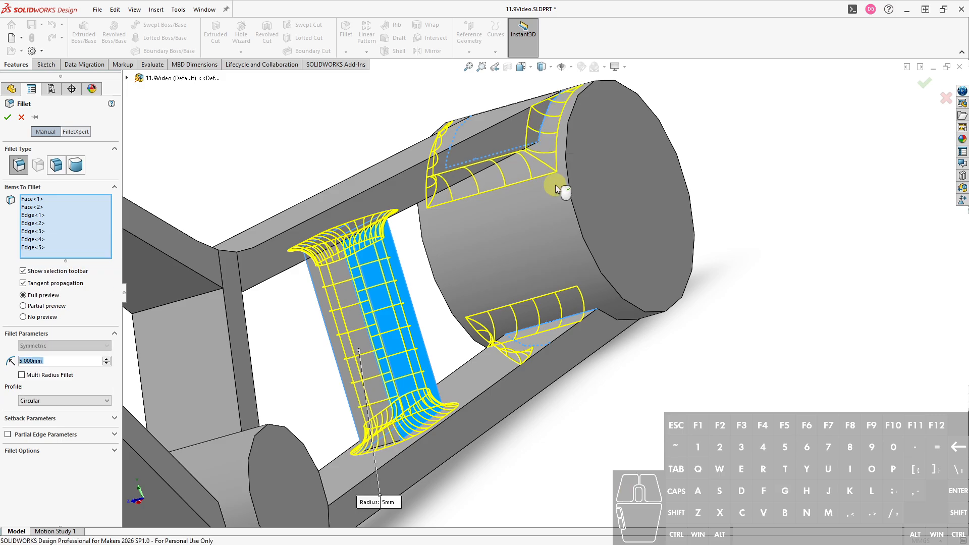
left_click(608, 315)
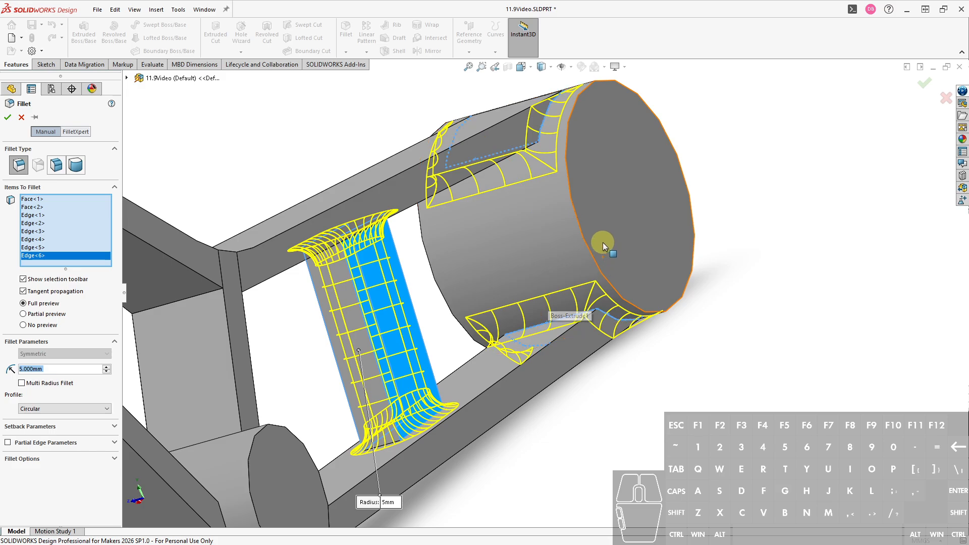
Add the angled rib's two end edges on the larger pocket side to the 5 mm fillet.
middle_click_drag(356, 376, 541, 363)
scroll(591, 391, "up", 1)
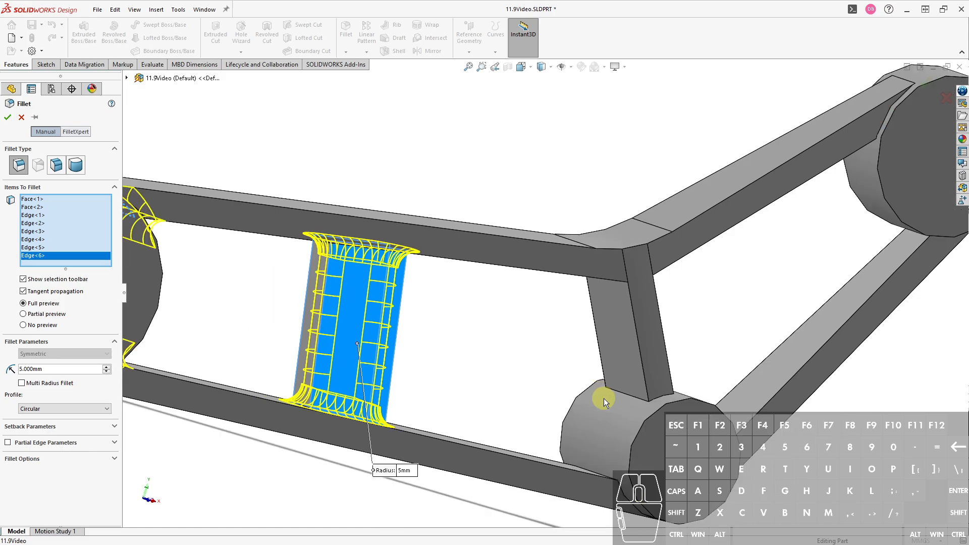
middle_click_drag(594, 349, 592, 304)
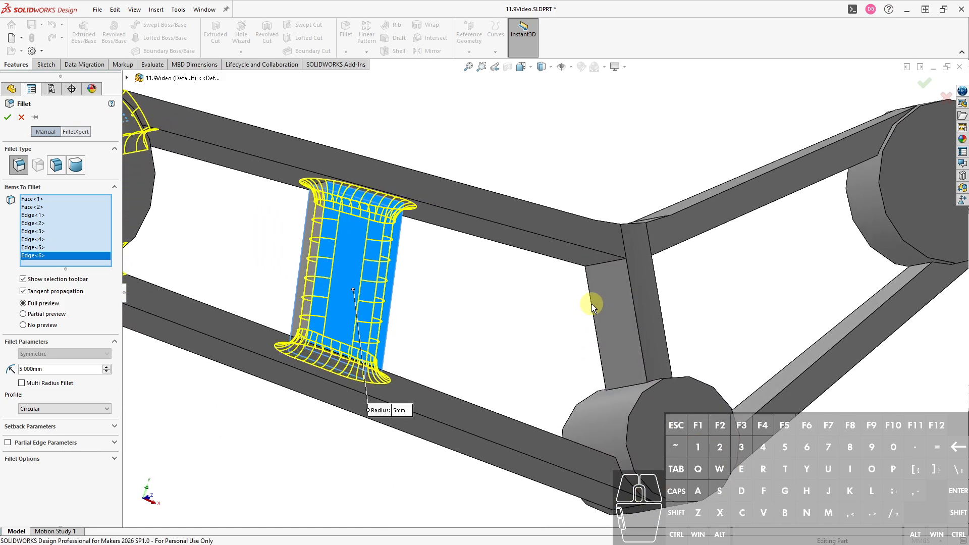
left_click(601, 263)
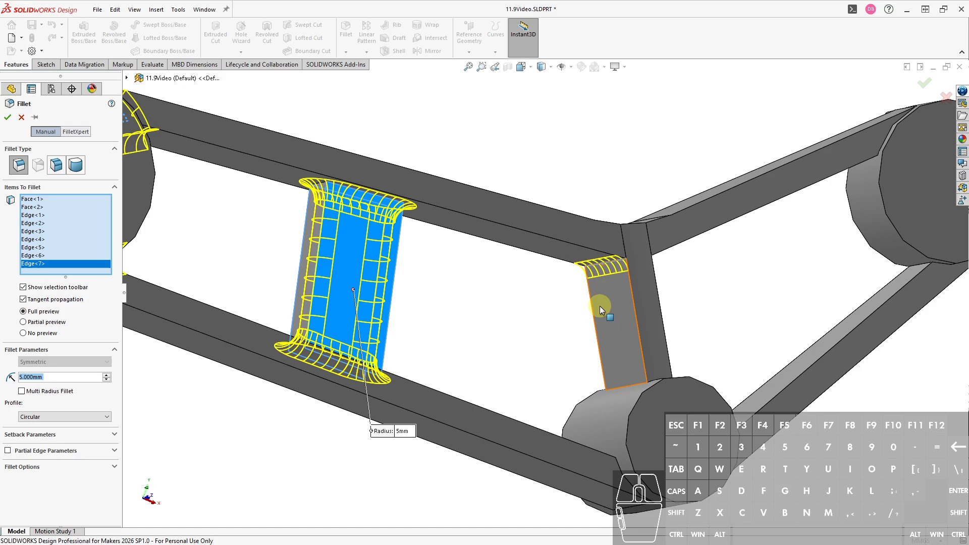
left_click(625, 387)
Add the three edges where the lower long bar meets the smallest boss to the 5 mm fillet.
middle_click_drag(551, 411, 569, 459)
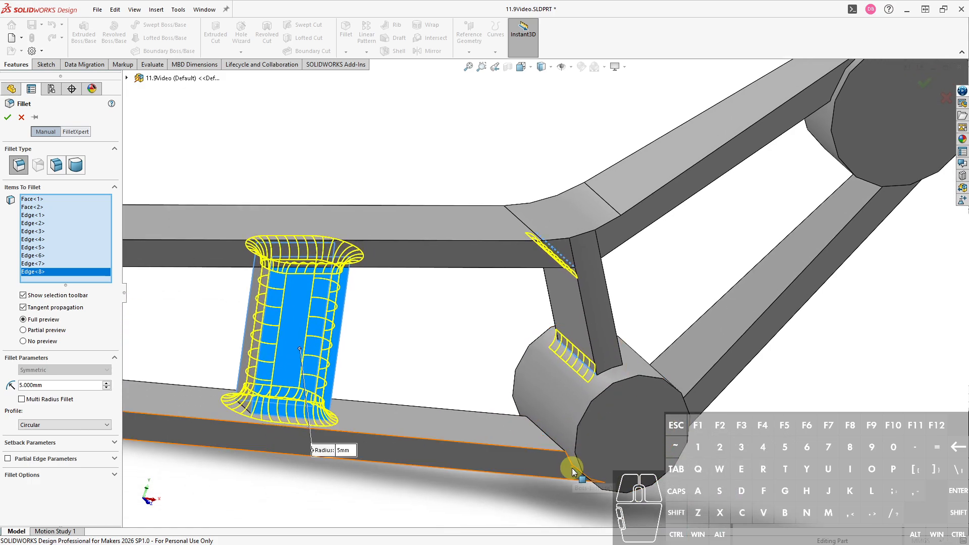
left_click(574, 472)
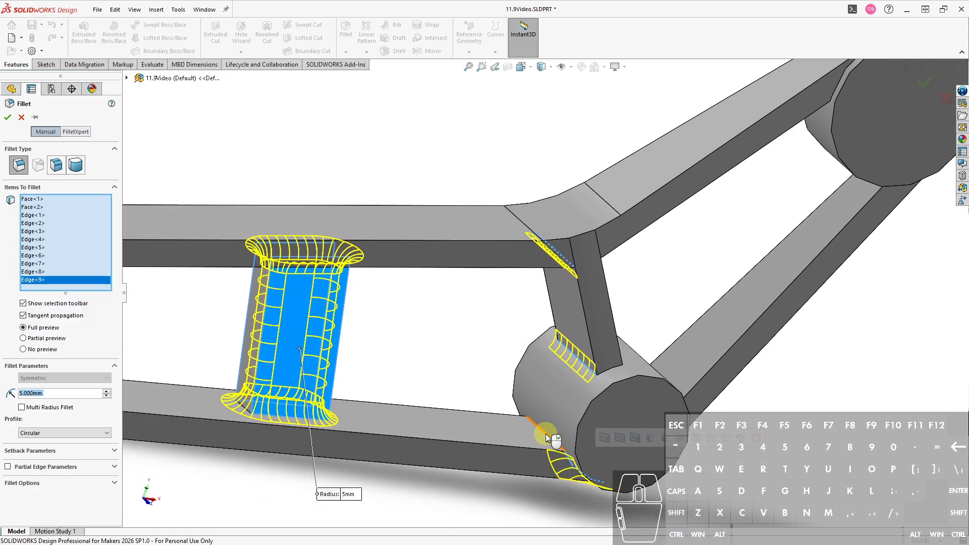
left_click(546, 434)
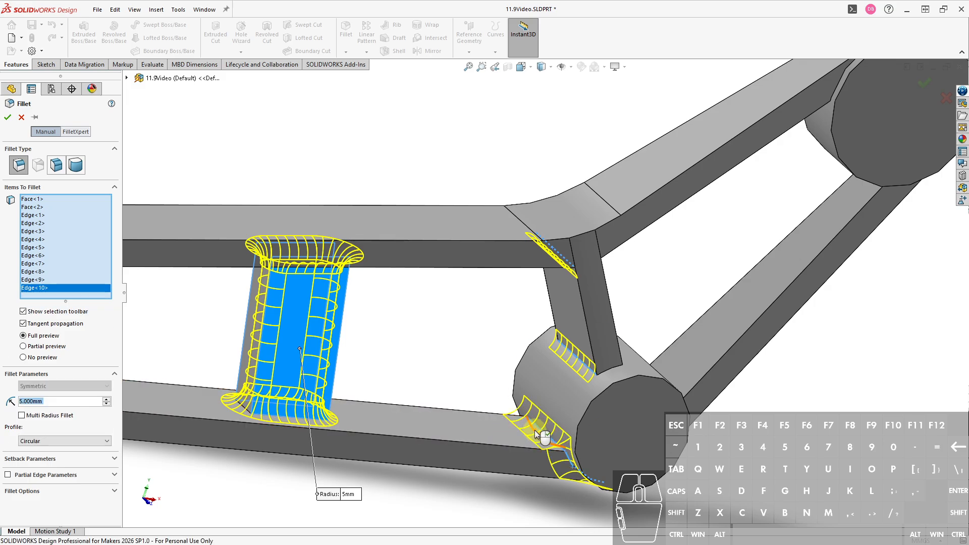
left_click(534, 430)
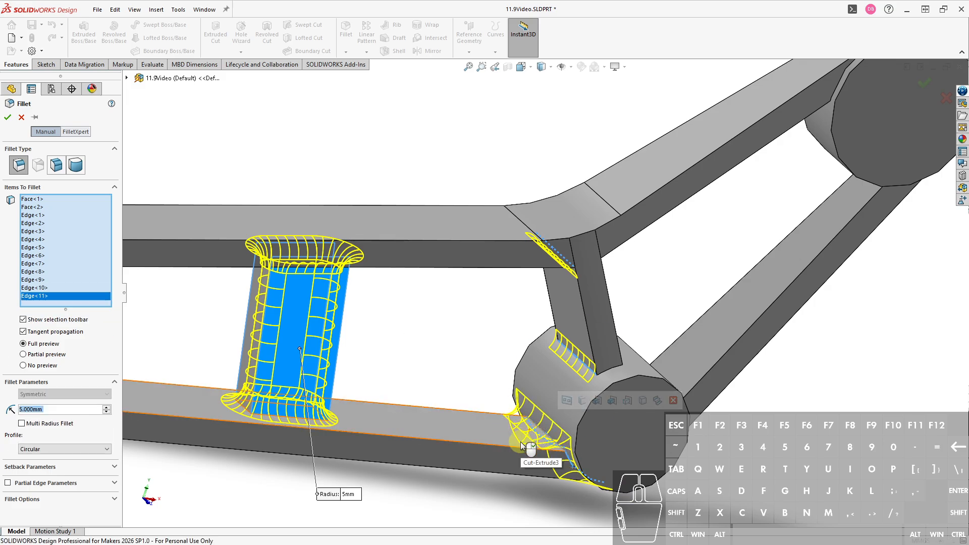
Add the angled rib's side edges at the smallest boss and both its end edges in the smaller pocket to the 5 mm fillet.
left_click(607, 370)
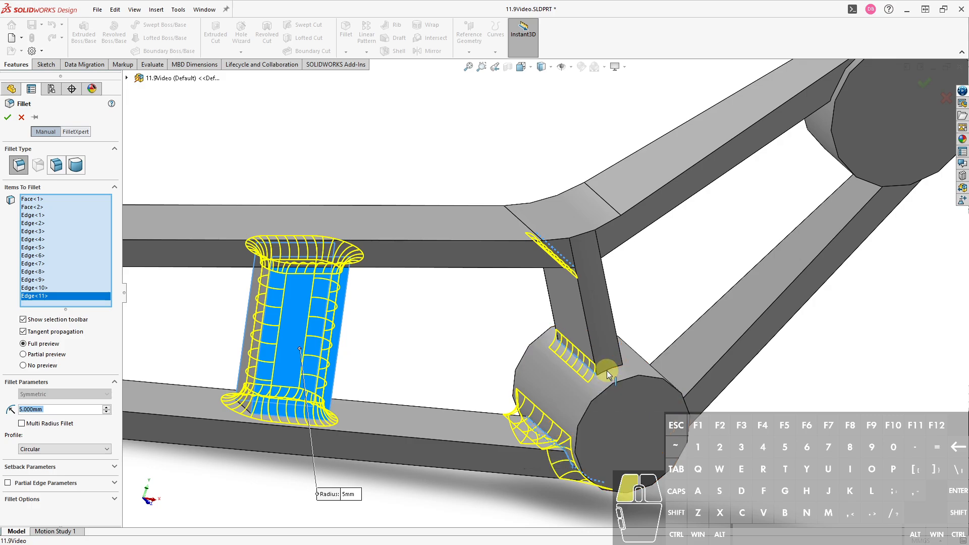
middle_click_drag(662, 378, 605, 310)
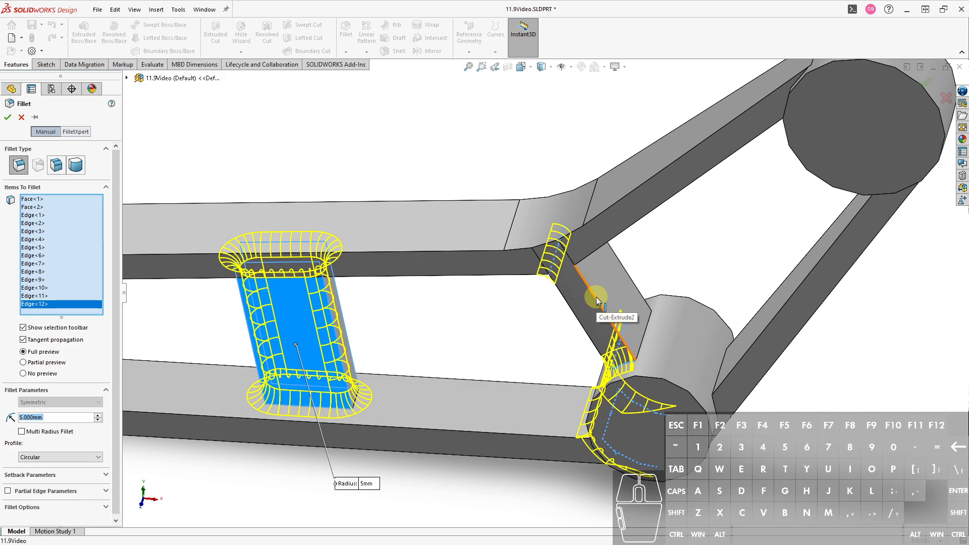
left_click(644, 337)
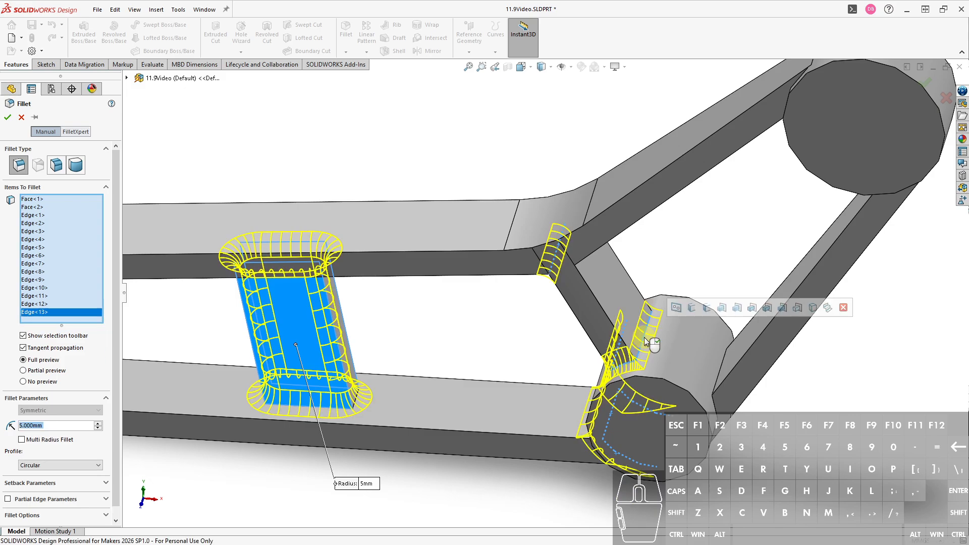
middle_click_drag(688, 268, 655, 245)
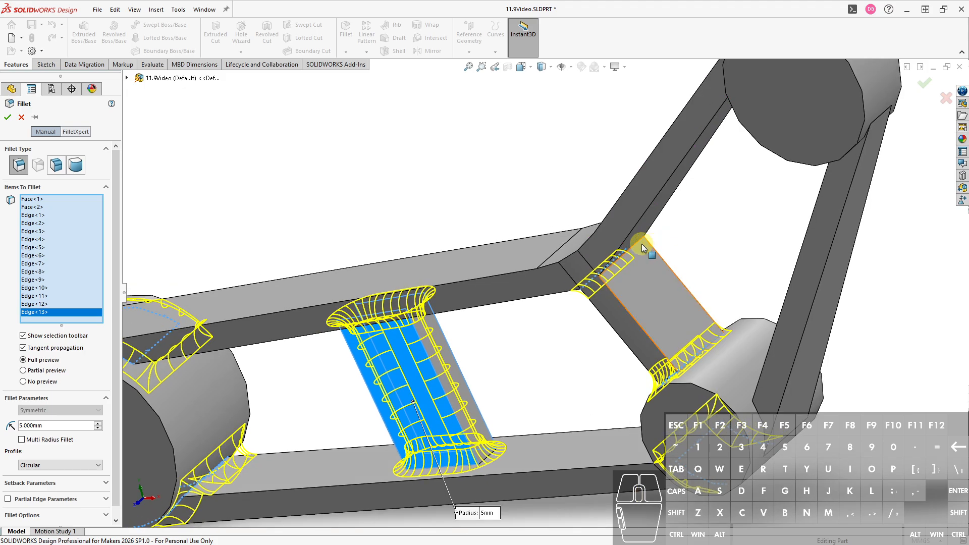
left_click(639, 244)
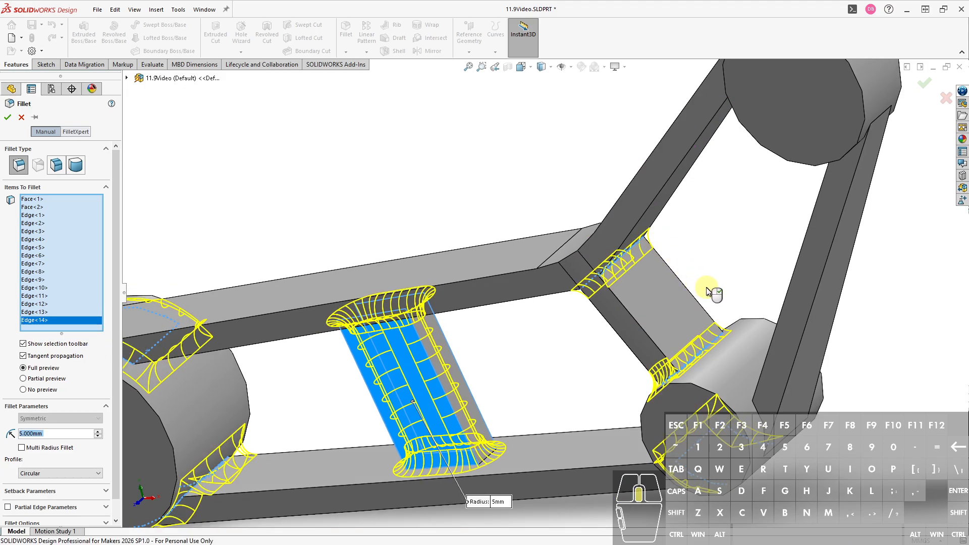
middle_click_drag(711, 292, 585, 466)
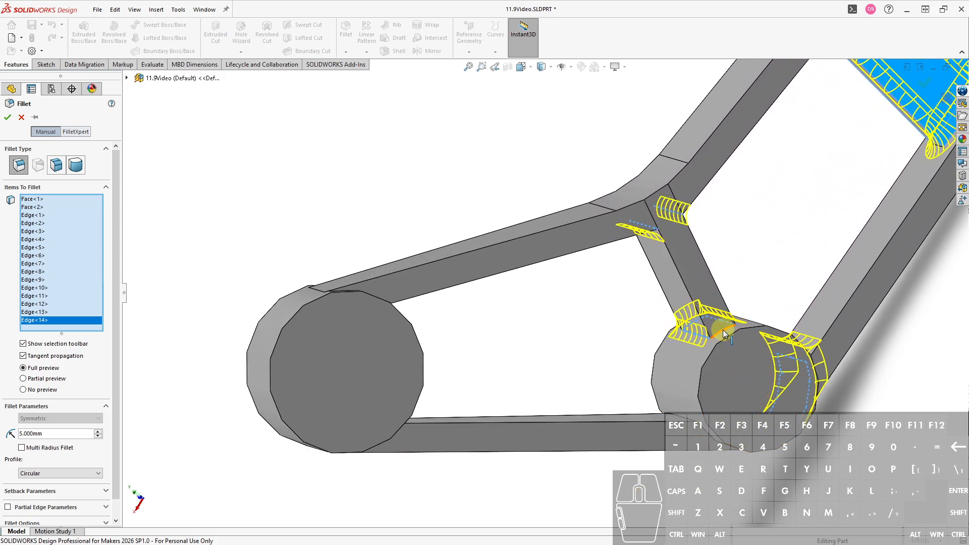
left_click(722, 329)
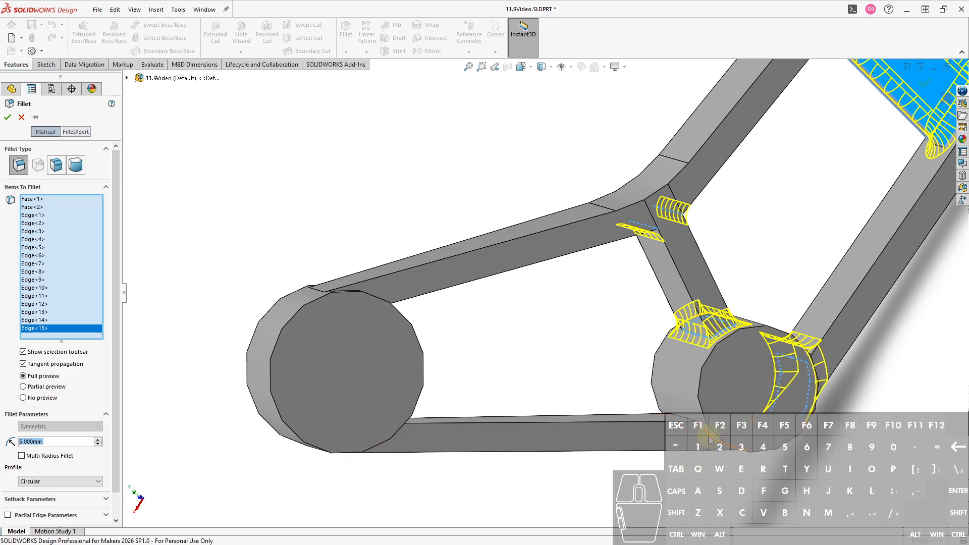
Add the three edges where the smaller pocket's lower bar meets the smallest boss to the 5 mm fillet.
left_click(709, 438)
left_click(677, 428)
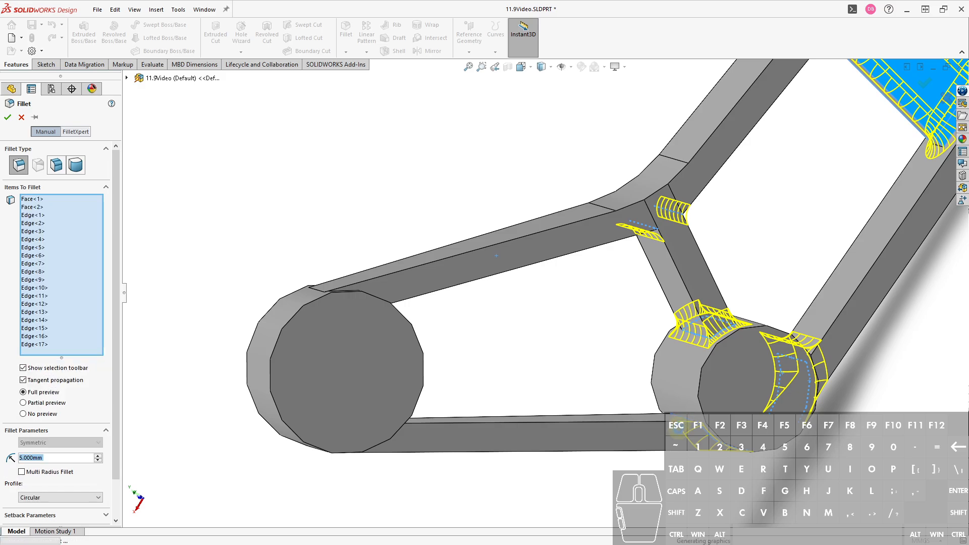
middle_click_drag(678, 428, 576, 446)
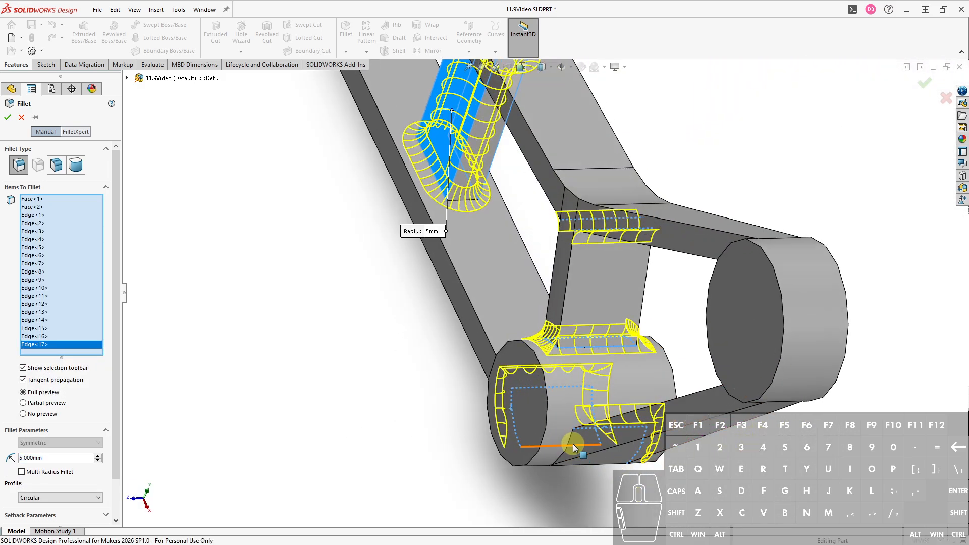
left_click(573, 447)
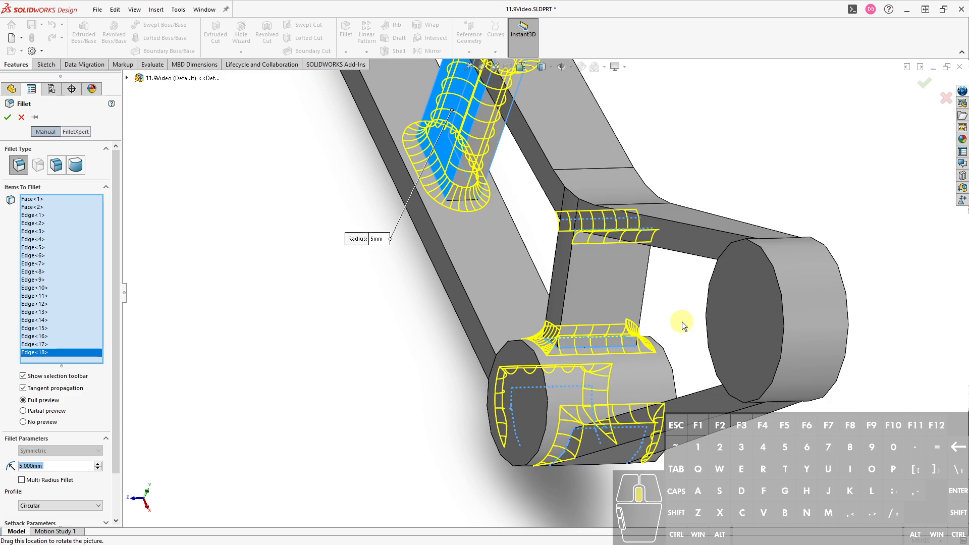
Add the three edges where the smaller pocket's upper bar meets the arm's upper end boss to the 5 mm fillet.
middle_click_drag(682, 325, 678, 267)
left_click(694, 252)
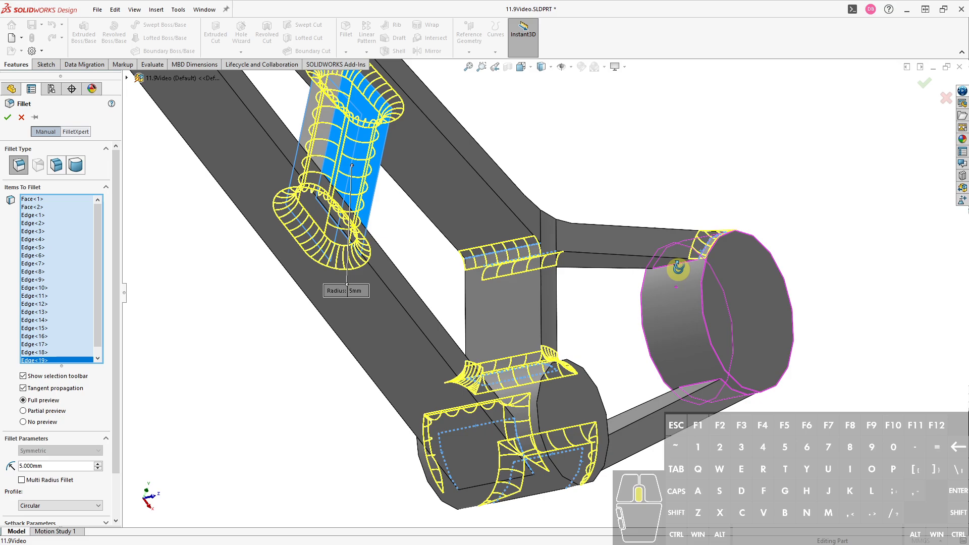
left_click(678, 264)
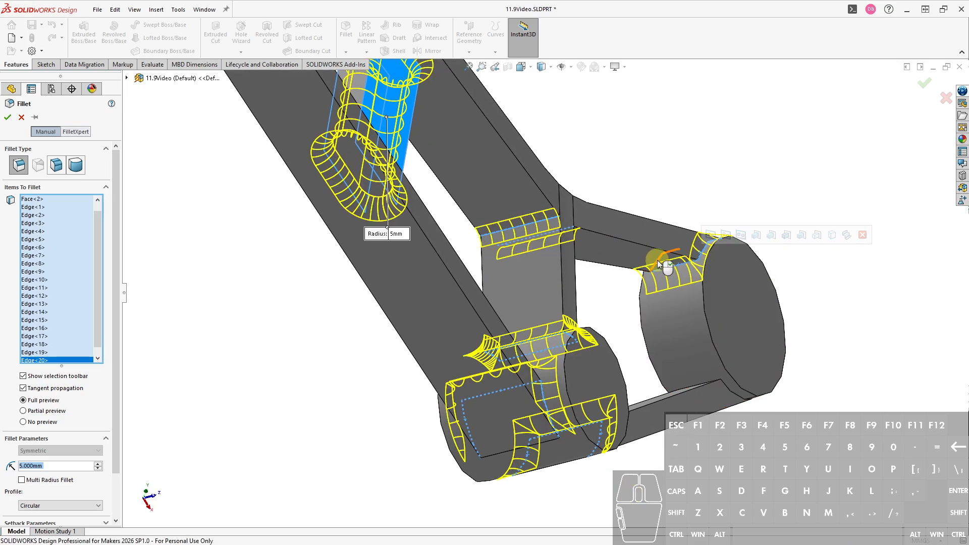
left_click(657, 260)
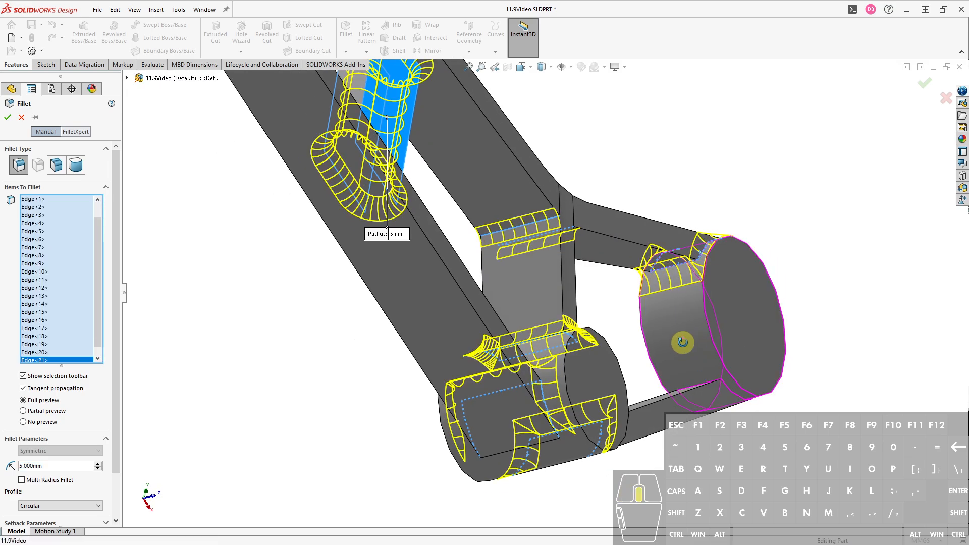
Add the three edges where the smaller pocket's lower bar meets the upper end boss and apply the 5 mm fillet.
middle_click_drag(683, 343, 686, 373)
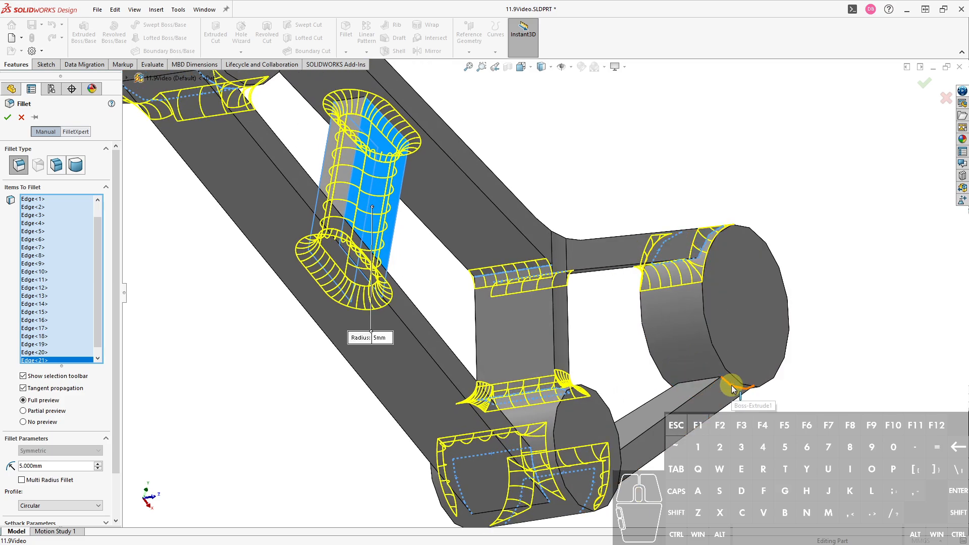
left_click(732, 389)
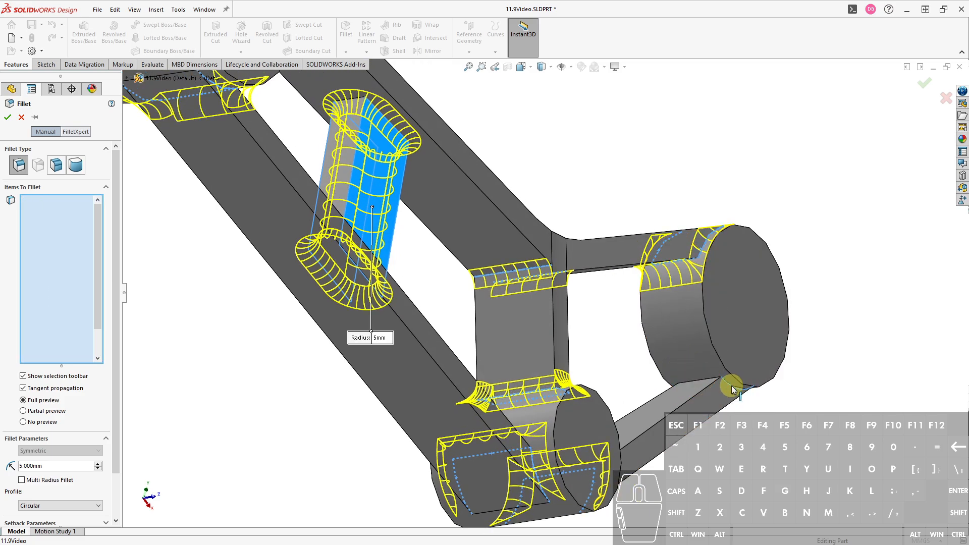
left_click(691, 391)
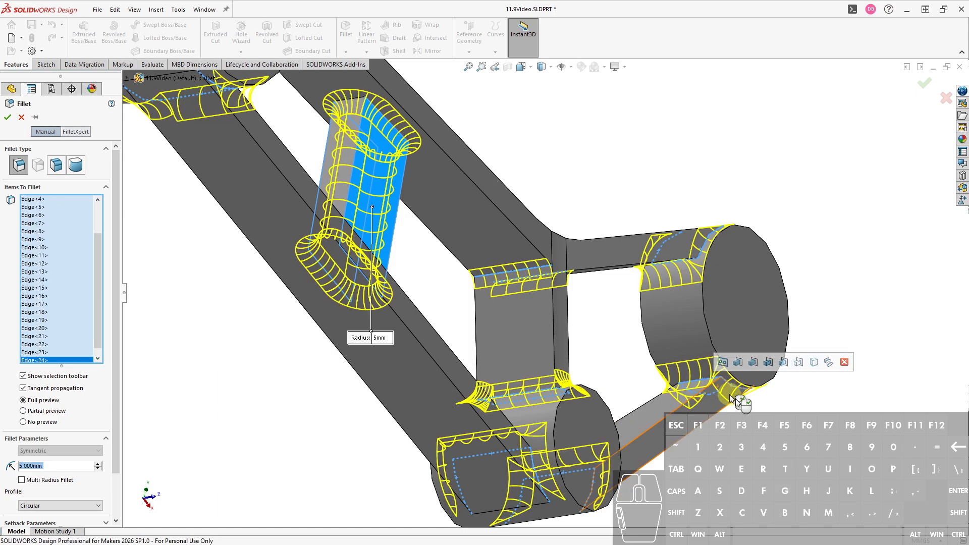
middle_click_drag(729, 395, 681, 457)
scroll(465, 406, "down", 1)
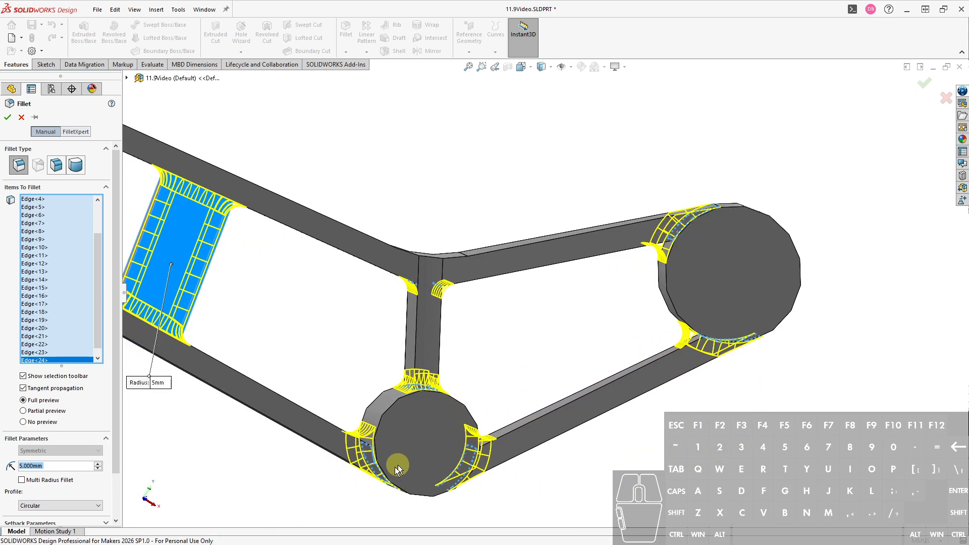
scroll(350, 461, "down", 3)
middle_click_drag(349, 459, 333, 422)
key("Return")
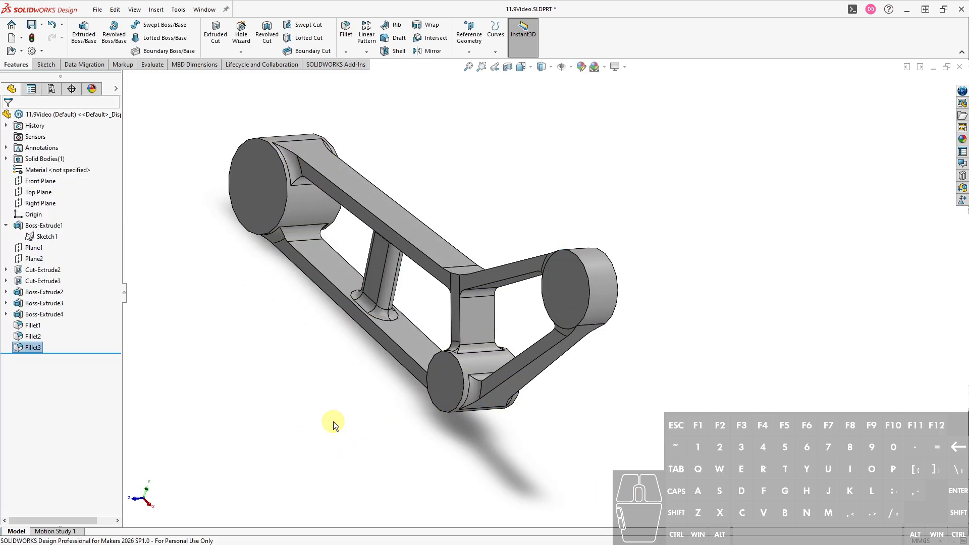
Show the arm in isometric view, and switch to the PDF drawing to examine its hole callouts and fillet notes.
middle_click_drag(407, 459, 469, 442)
key("ctrl+7")
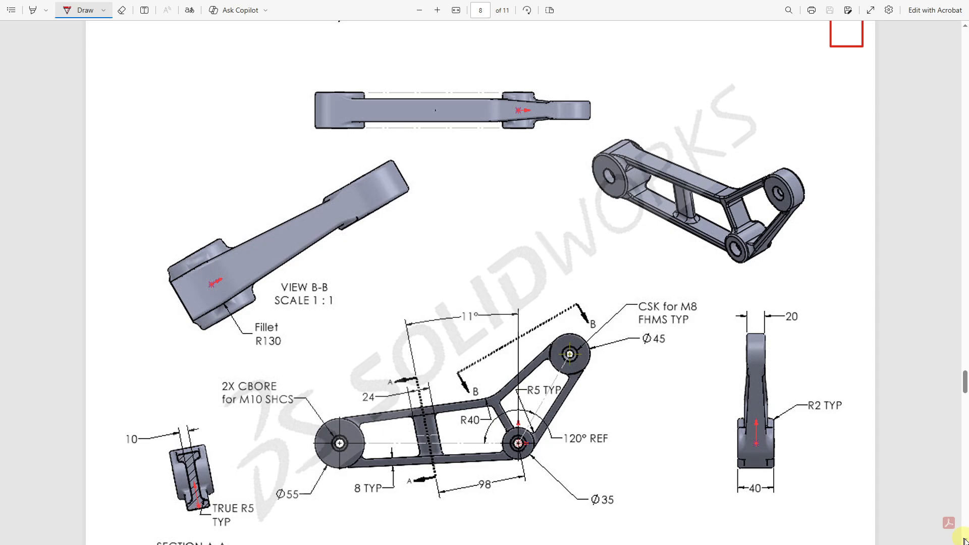
scroll(963, 541, "down", 2)
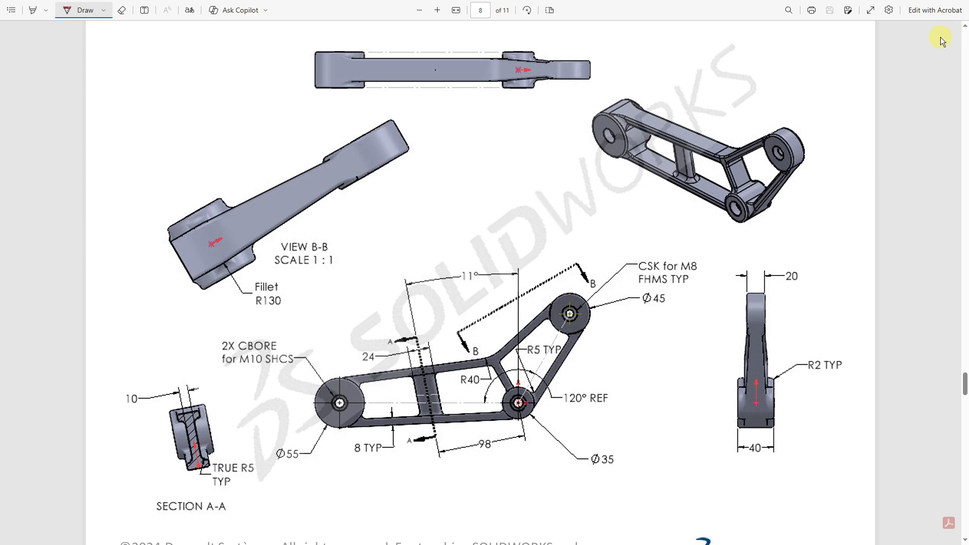
Switch back to SOLIDWORKS and start a 2 mm fillet on the front end faces of all three bosses.
scroll(965, 28, "up", 1)
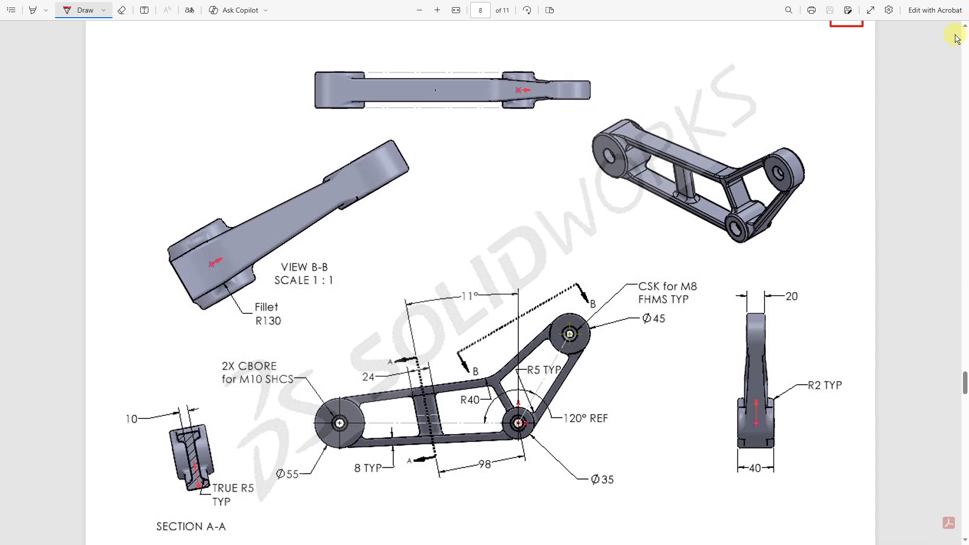
left_click(965, 538)
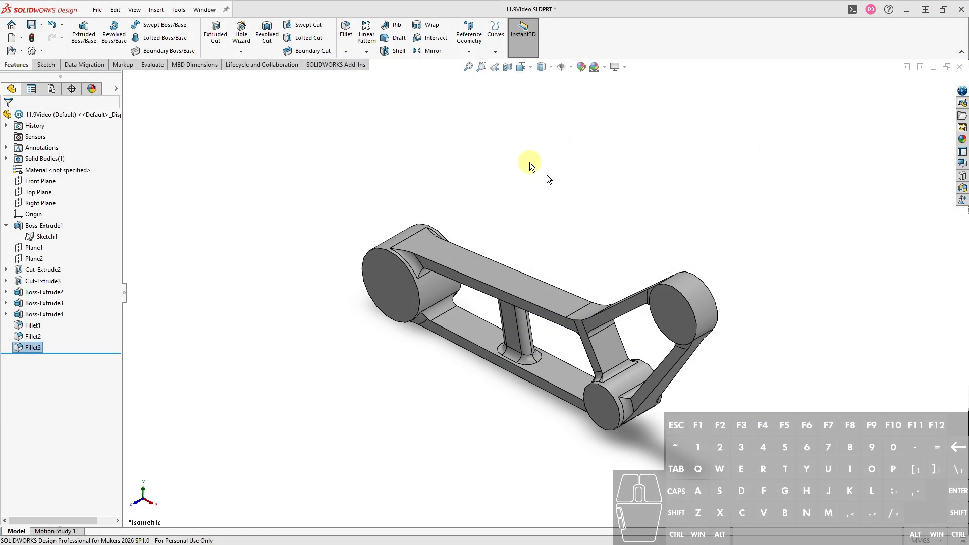
key("s")
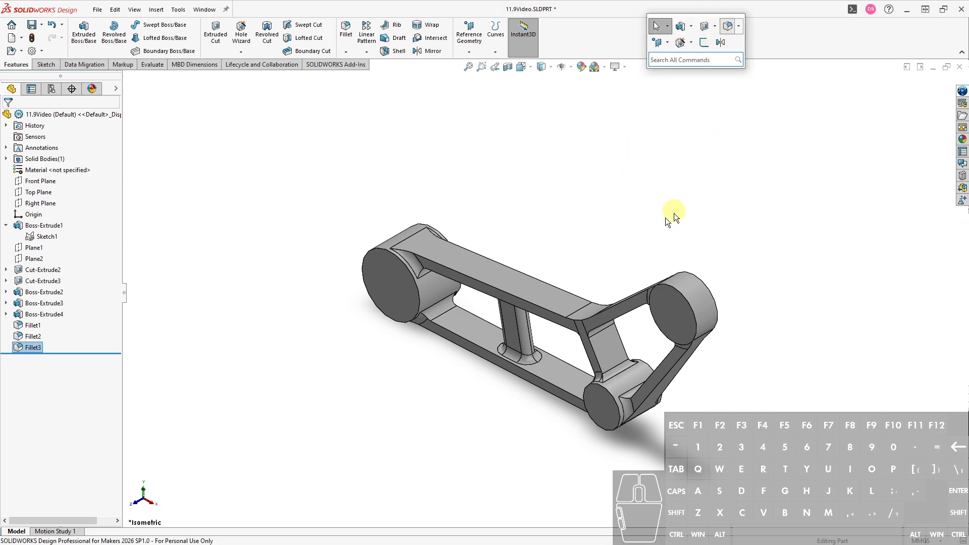
type("2")
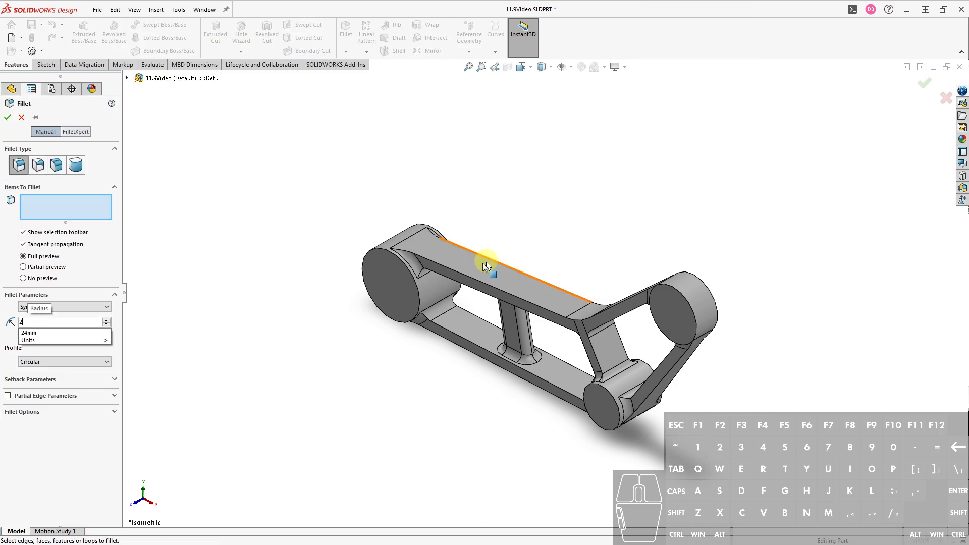
scroll(471, 275, "down", 4)
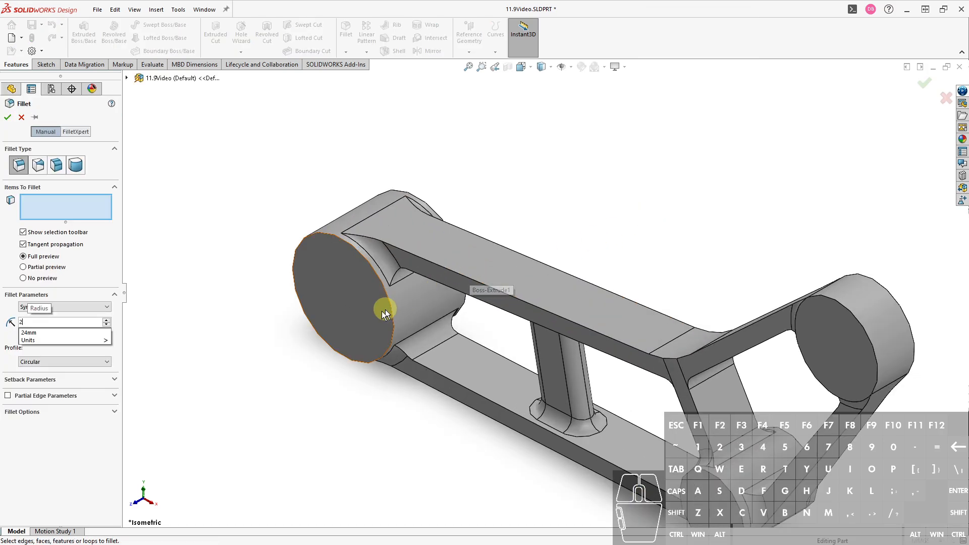
left_click(365, 314)
left_click(713, 509)
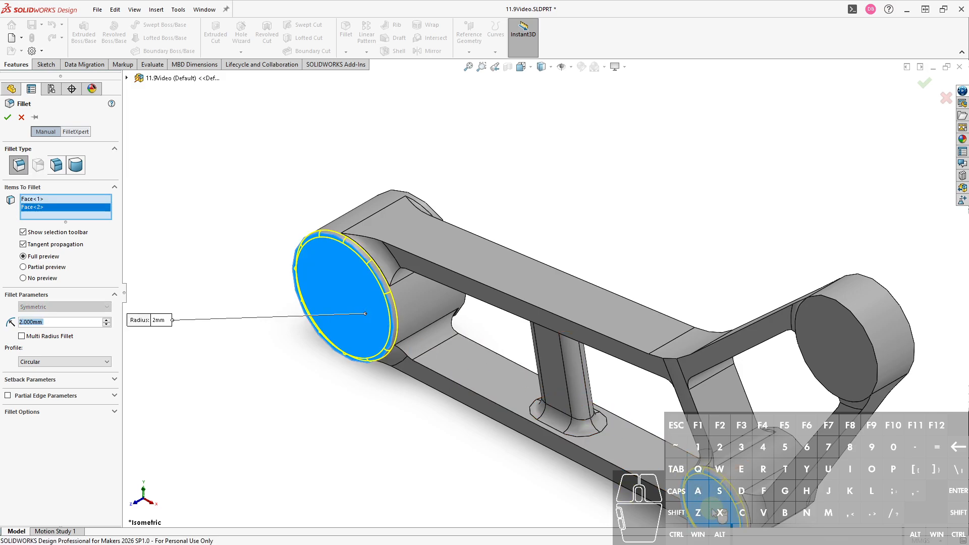
left_click(849, 334)
Add the rear end faces of all three bosses to the 2 mm fillet.
middle_click_drag(688, 335, 794, 406)
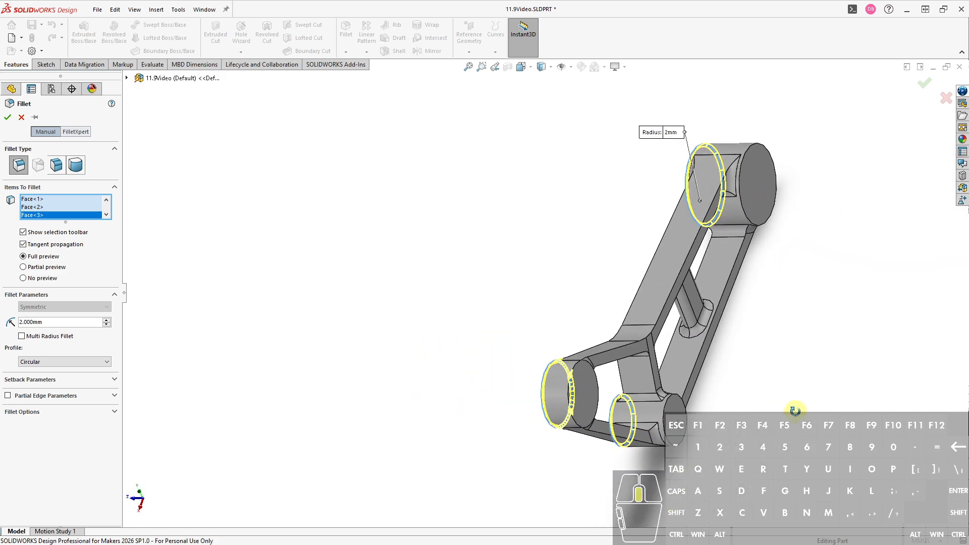
left_click(584, 392)
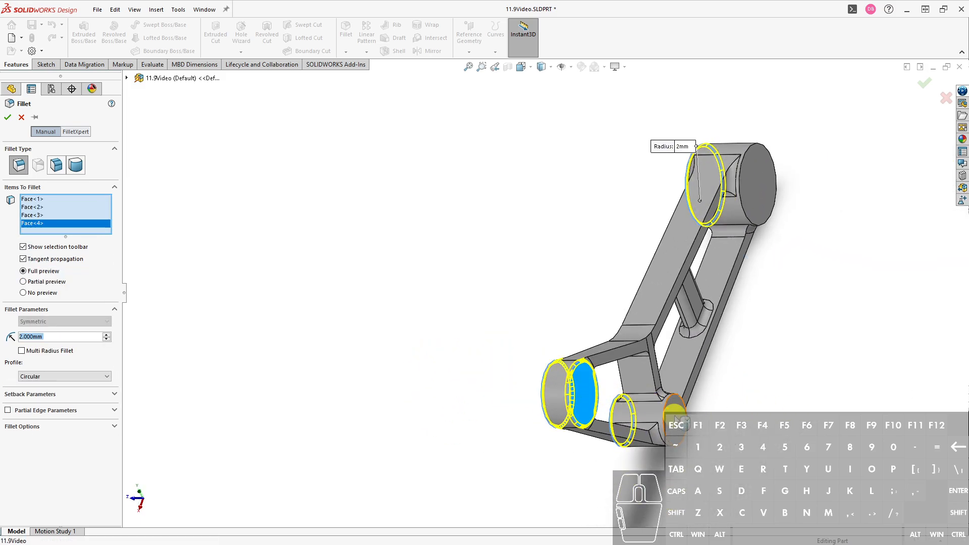
left_click(673, 419)
left_click(759, 189)
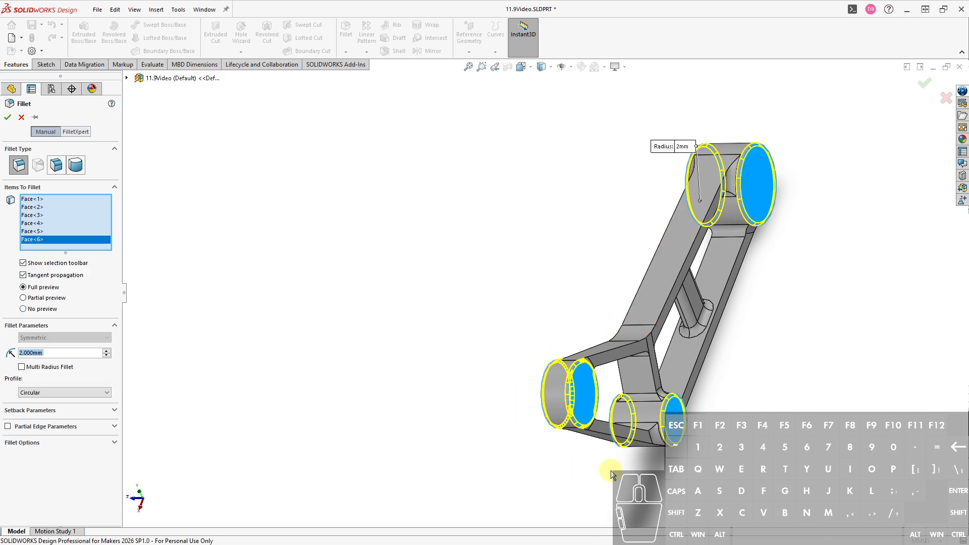
Add the larger pocket's upper bar front edges, outer and inner, and the smaller pocket's upper bar outer front edge to the 2 mm fillet.
middle_click_drag(613, 467, 742, 438)
scroll(566, 259, "down", 1)
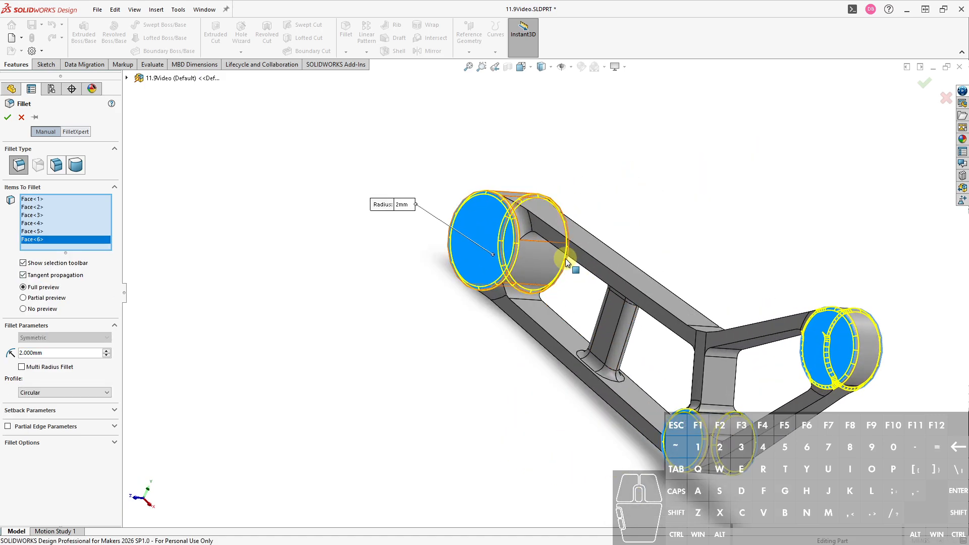
scroll(566, 262, "down", 1)
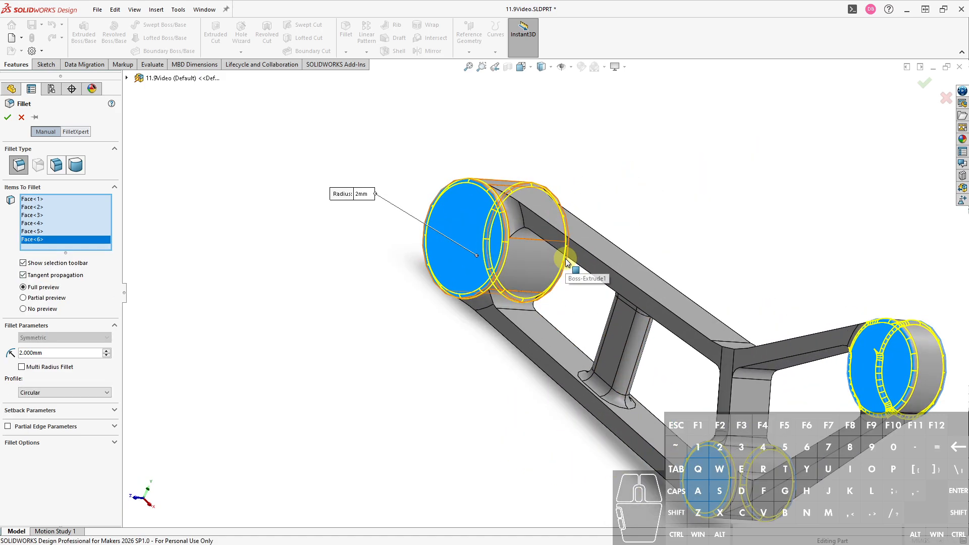
left_click(544, 222)
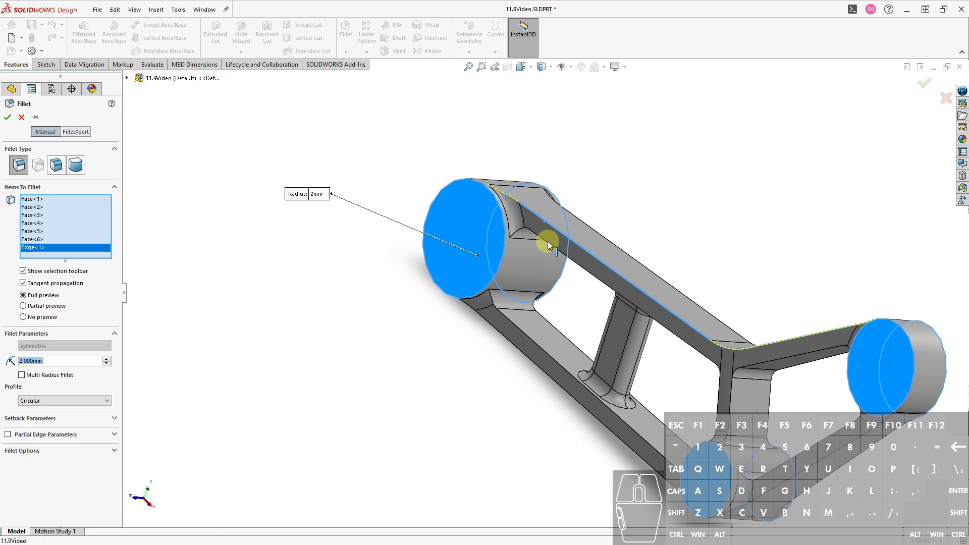
left_click(547, 241)
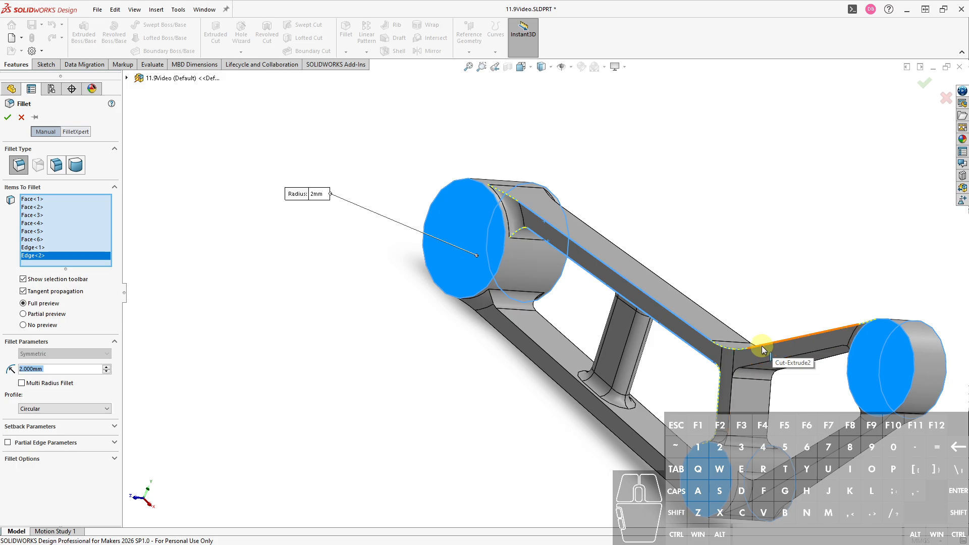
left_click(761, 346)
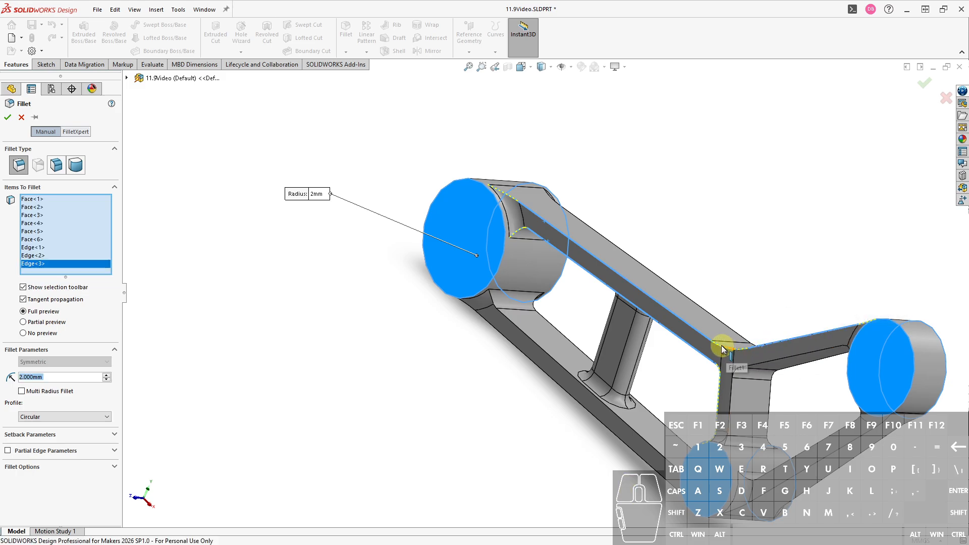
Add the three short curved front edges at the bend where the two upper bars meet to the 2 mm fillet.
scroll(747, 355, "down", 5)
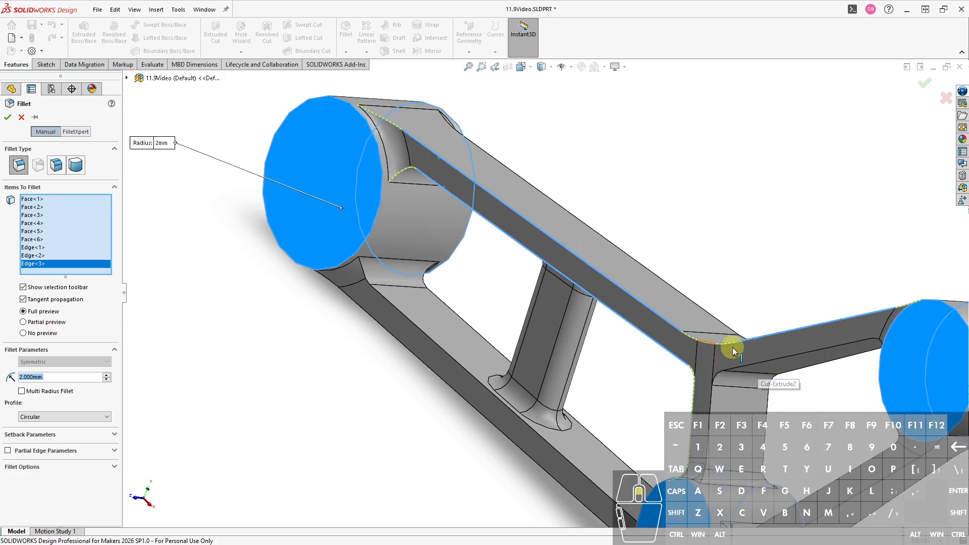
middle_click_drag(637, 374, 634, 419)
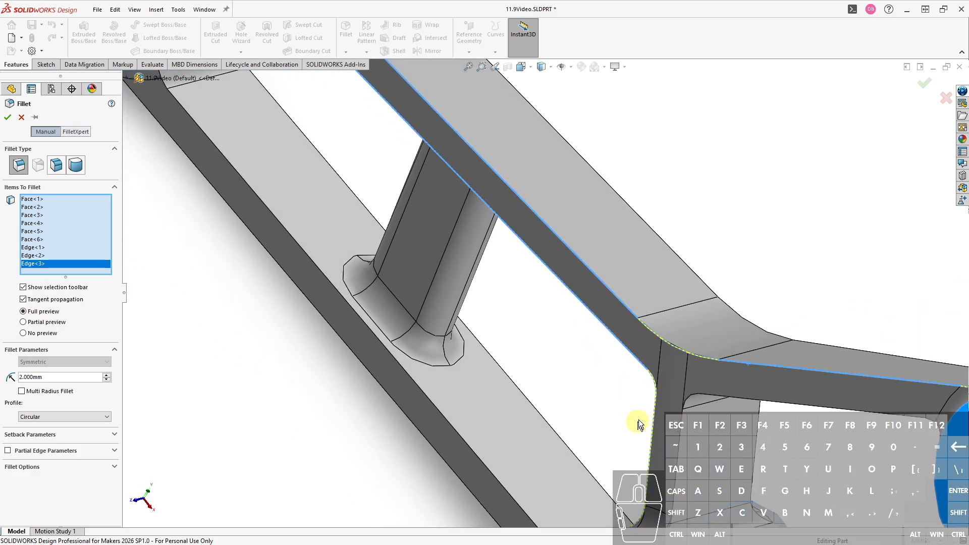
left_click(657, 338)
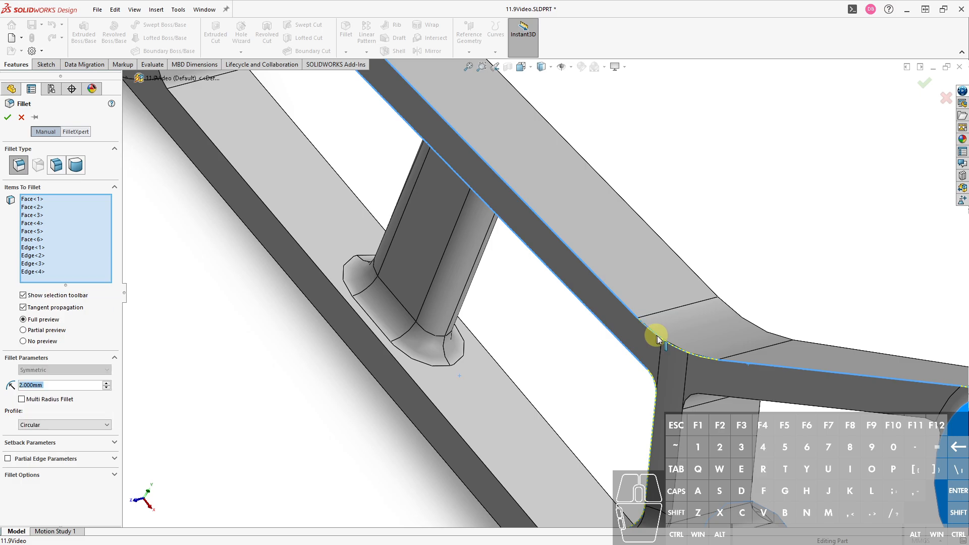
left_click(699, 353)
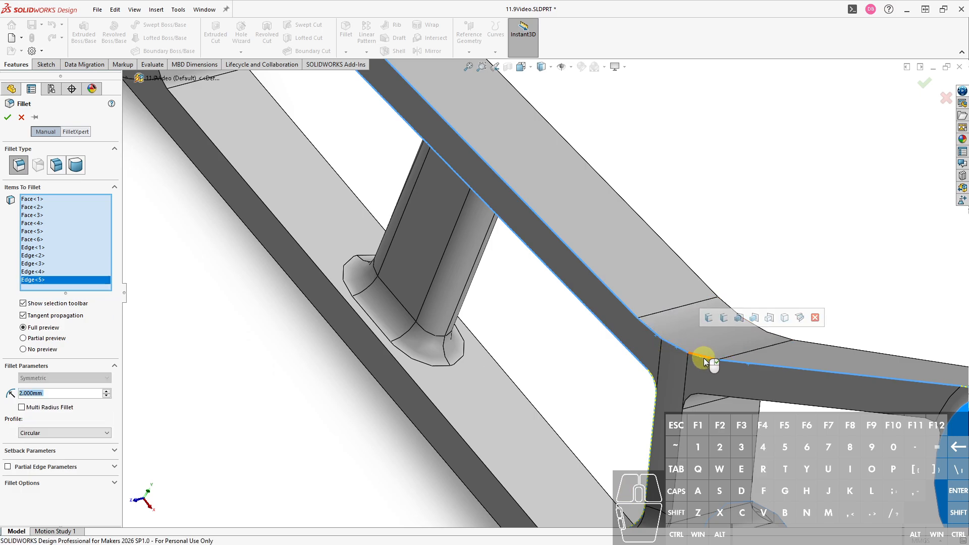
left_click(704, 358)
Add the short curved front edges where the upper bars meet the upper end boss and the largest boss to the 2 mm fillet.
key("f")
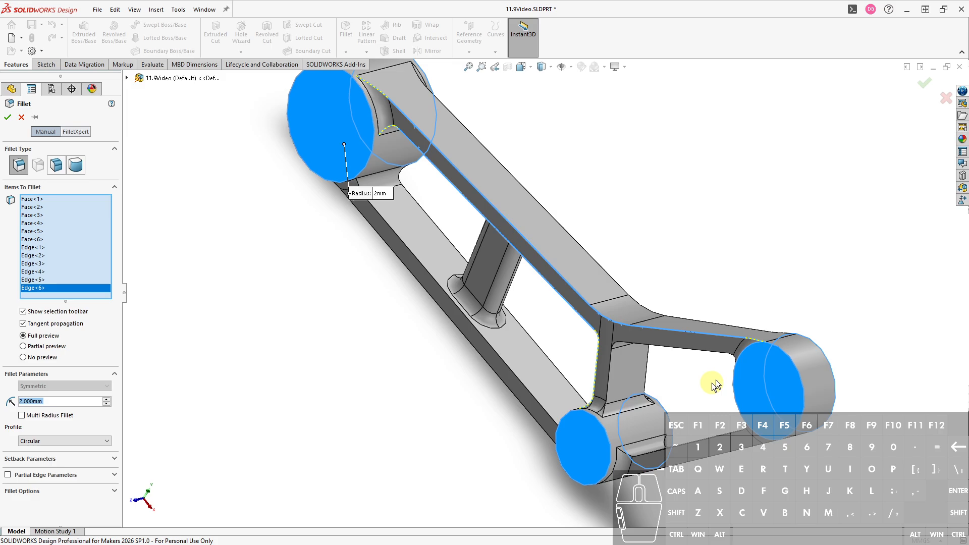
left_click(756, 344)
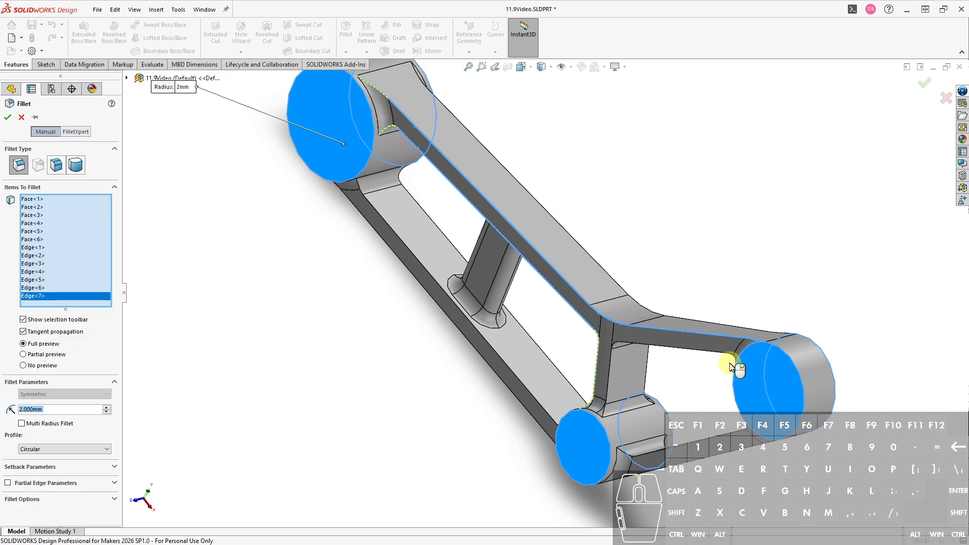
middle_click_drag(371, 279, 461, 368, "ctrl")
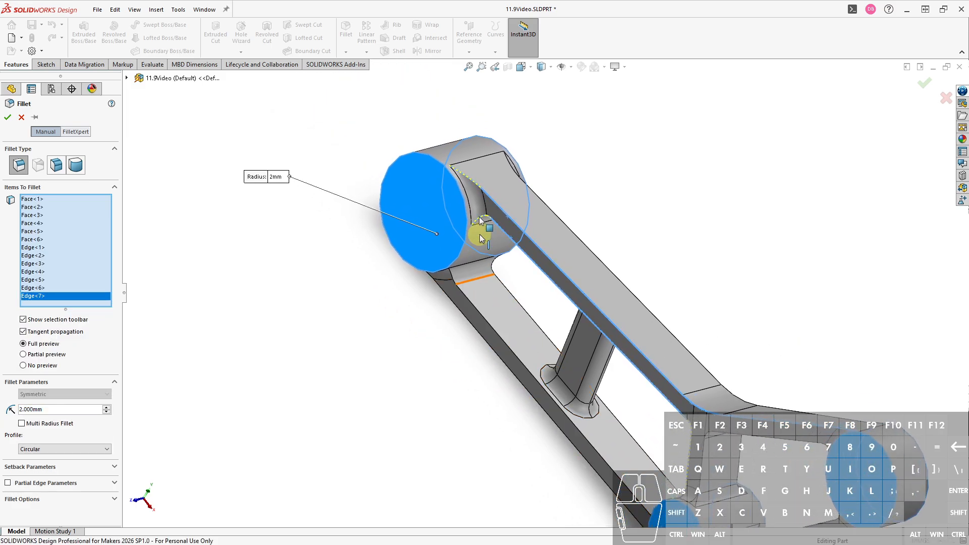
left_click(474, 185)
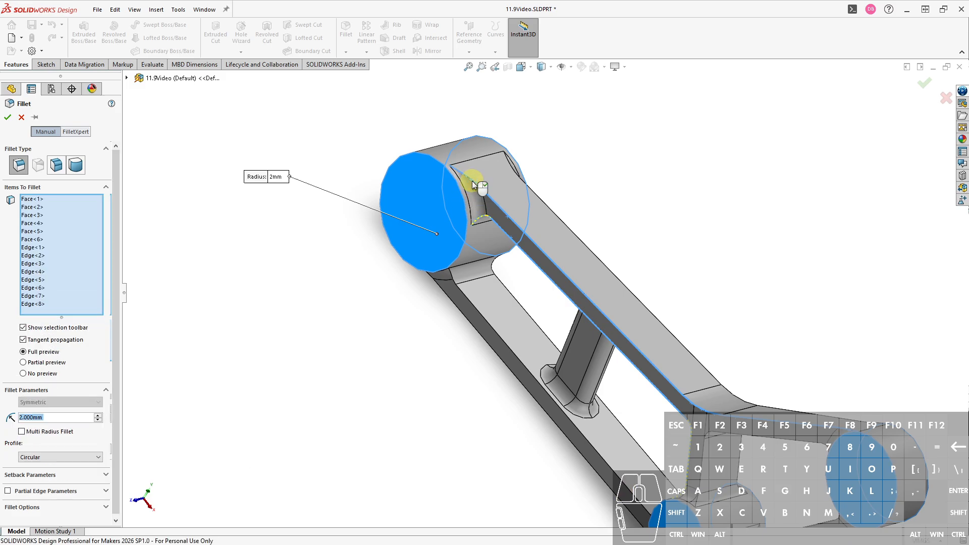
left_click(481, 218)
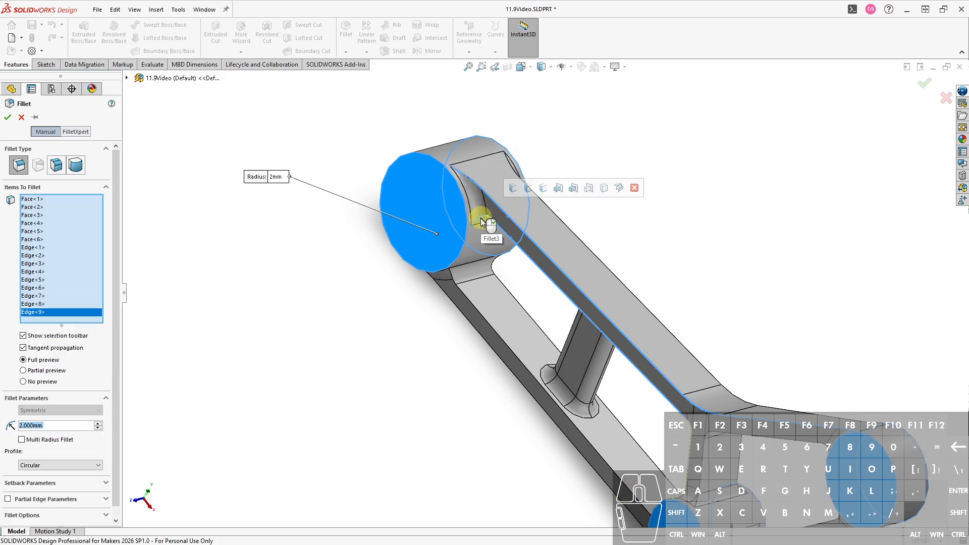
left_click(489, 217)
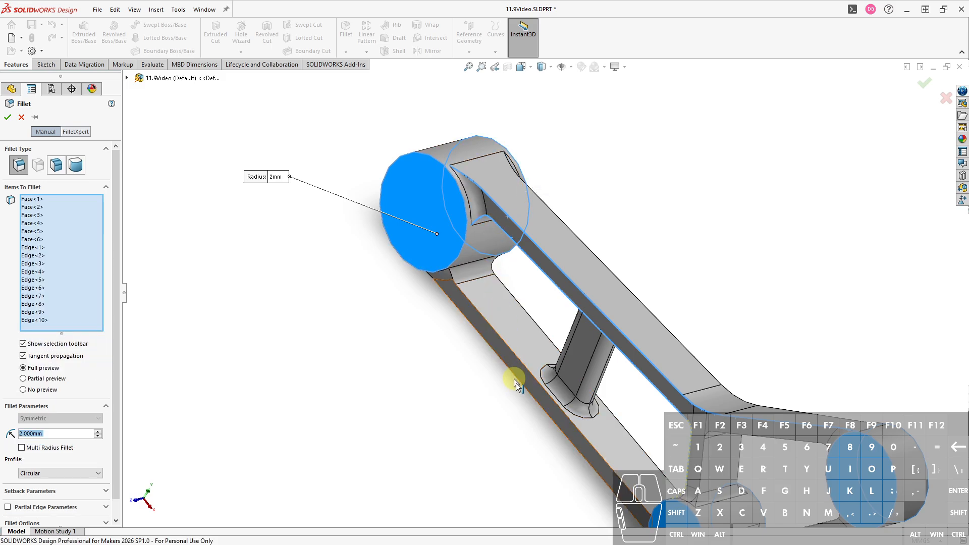
Add the smaller pocket's edges along its crossbar and lower bar to the 2 mm fillet.
scroll(516, 382, "up", 3)
middle_click_drag(533, 408, 577, 393)
scroll(686, 393, "down", 3)
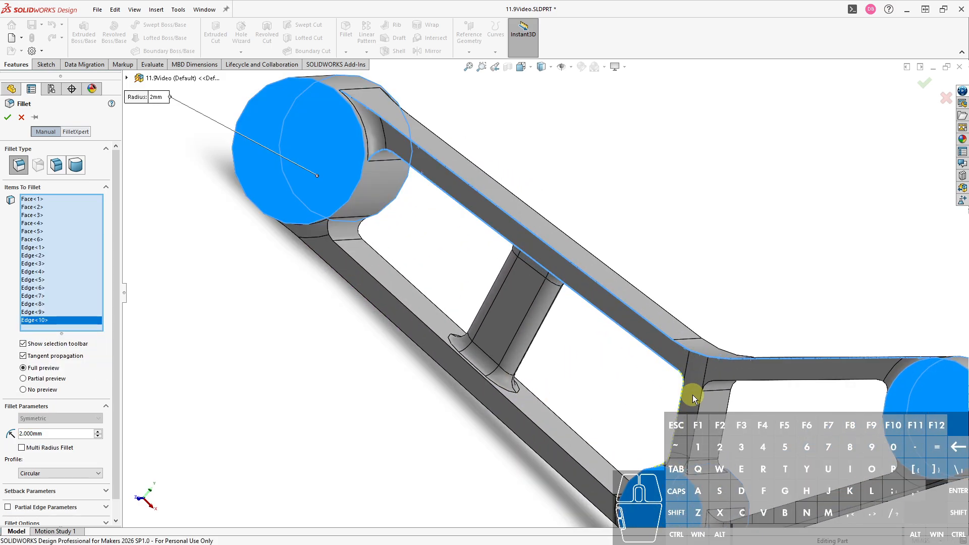
middle_click_drag(649, 492, 661, 482)
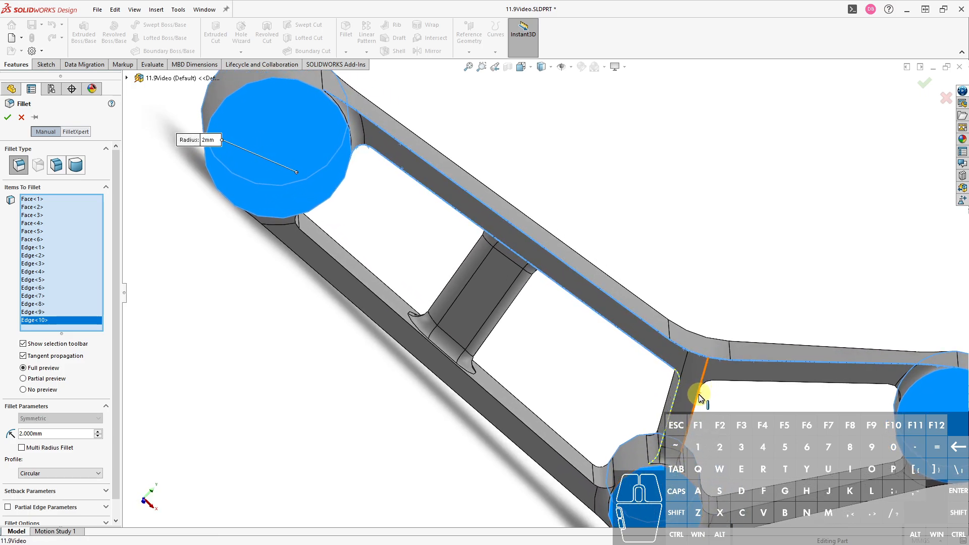
middle_click_drag(699, 418, 698, 429)
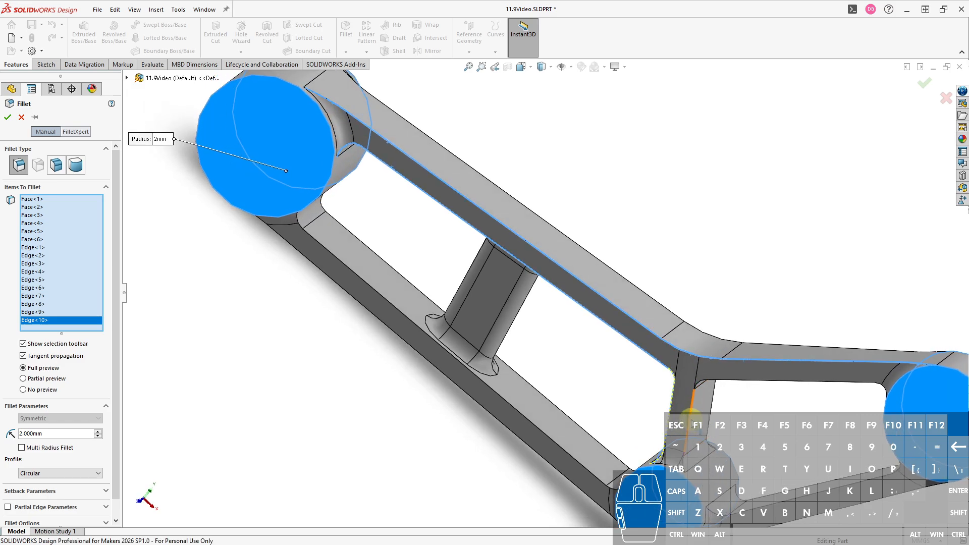
left_click(726, 402)
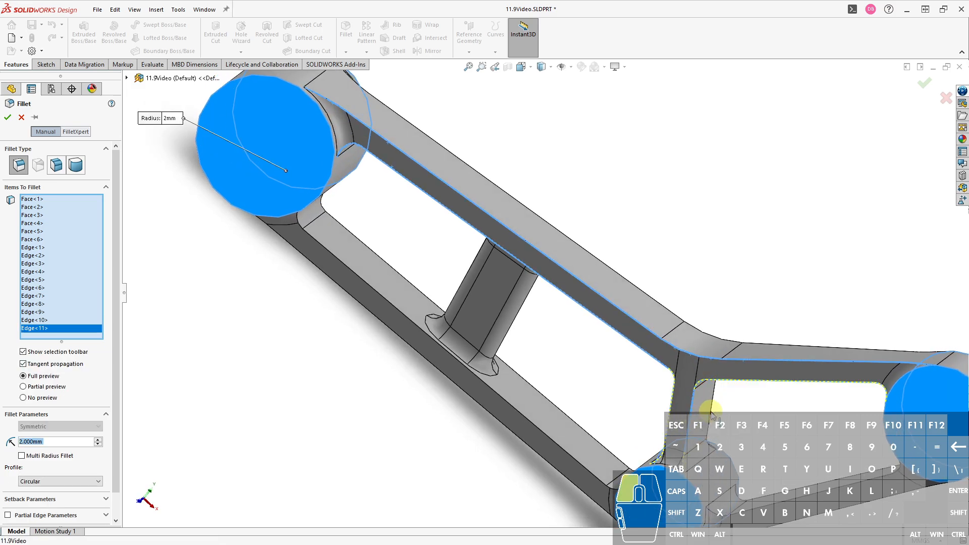
left_click(777, 505)
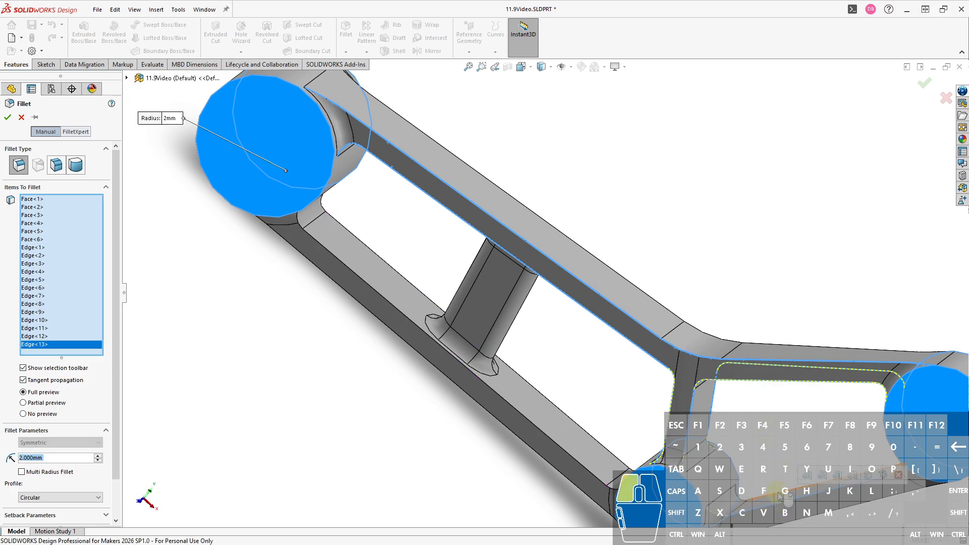
left_click(778, 493)
middle_click_drag(814, 524, 708, 422, "ctrl")
left_click(723, 451)
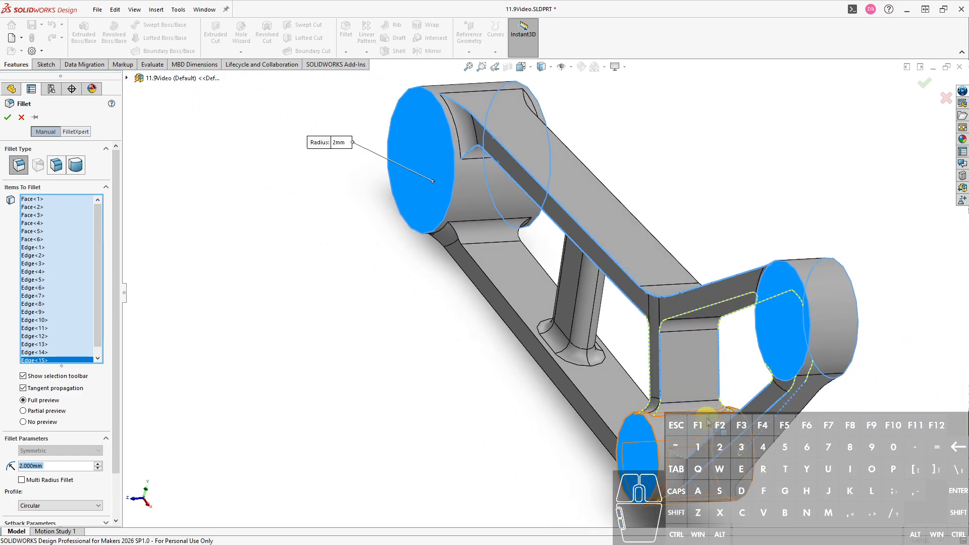
left_click(778, 445)
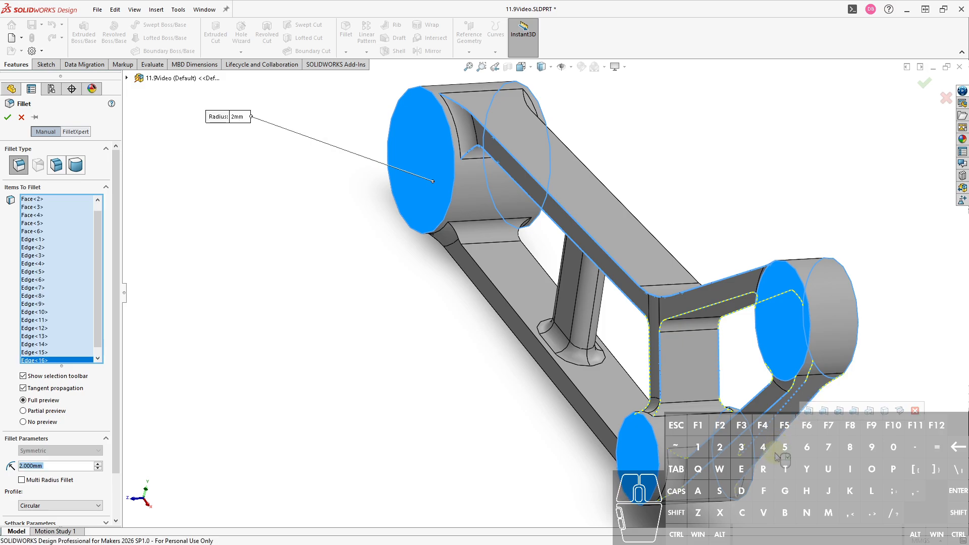
Add the inner and outer front edges of the larger pocket's lower bar to the 2 mm fillet.
scroll(721, 465, "down", 3)
scroll(721, 464, "down", 2)
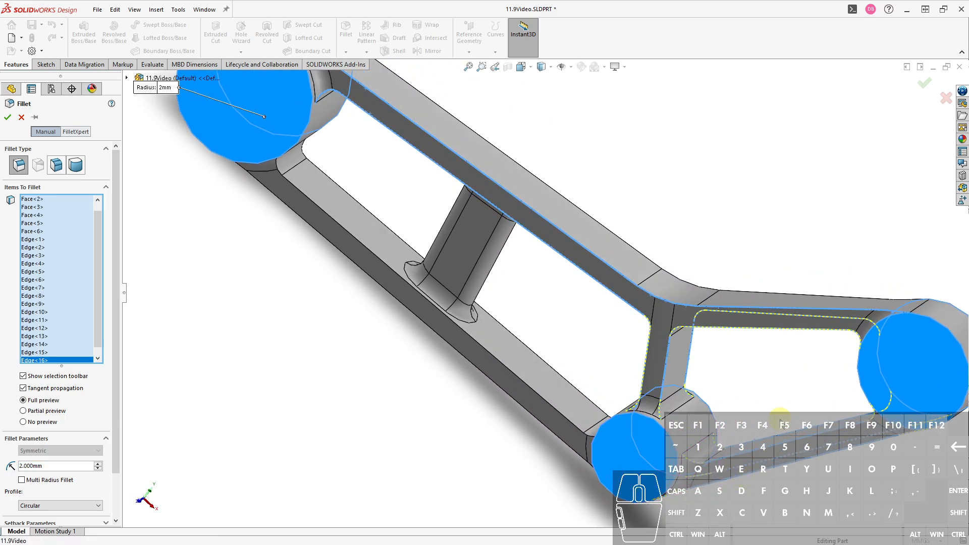
scroll(780, 418, "up", 1)
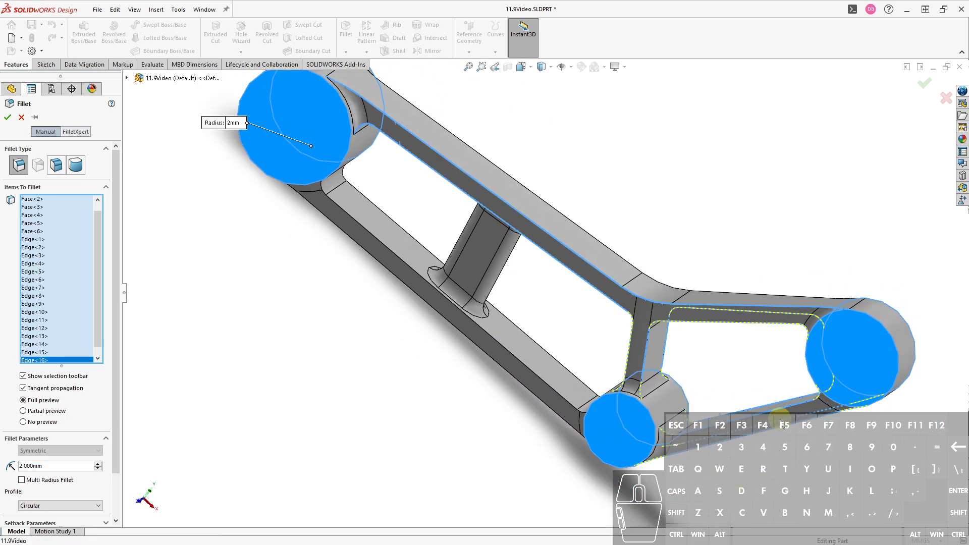
left_click(568, 404)
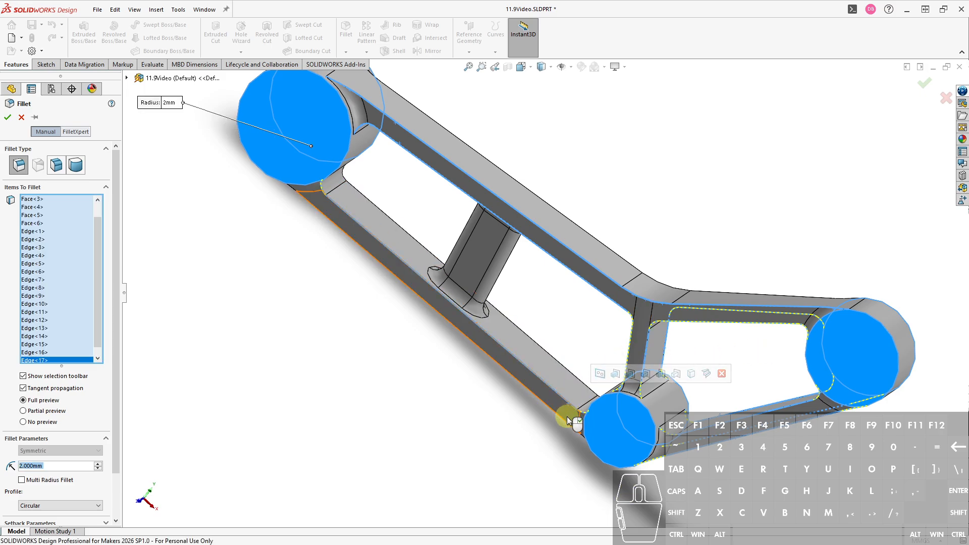
left_click(567, 415)
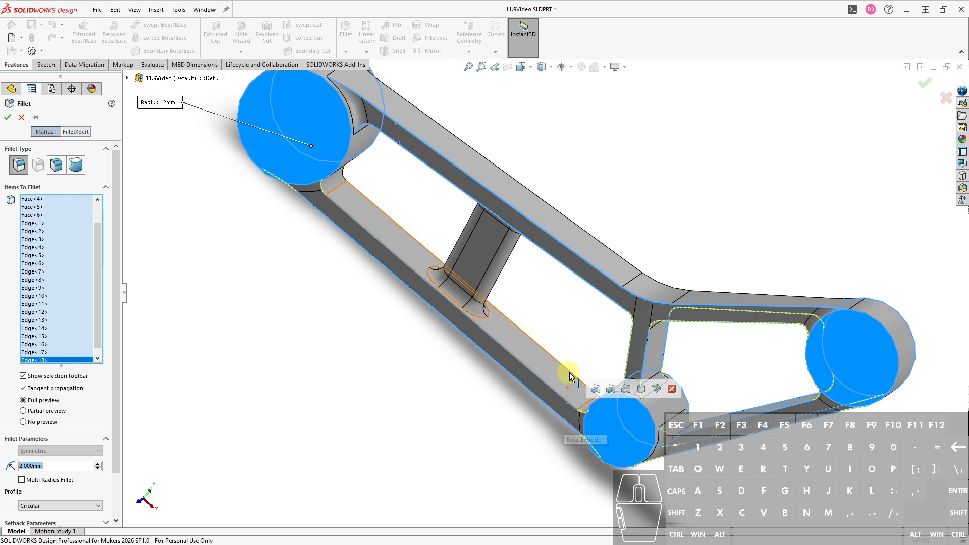
Add the remaining inner edges of the larger pocket's bars and the smaller pocket's upper bar to the 2 mm fillet.
left_click(568, 392)
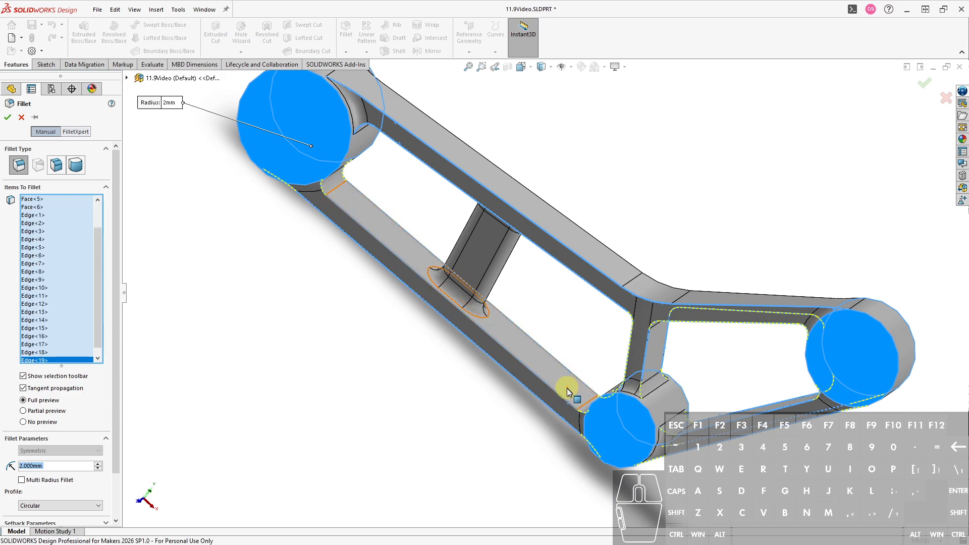
left_click(567, 392)
middle_click_drag(538, 404, 597, 358)
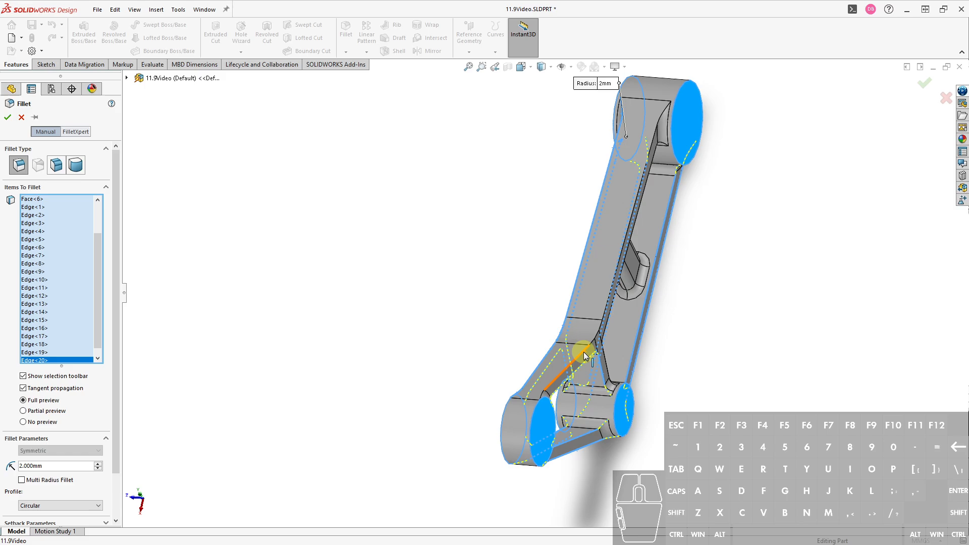
left_click(584, 353)
left_click(583, 362)
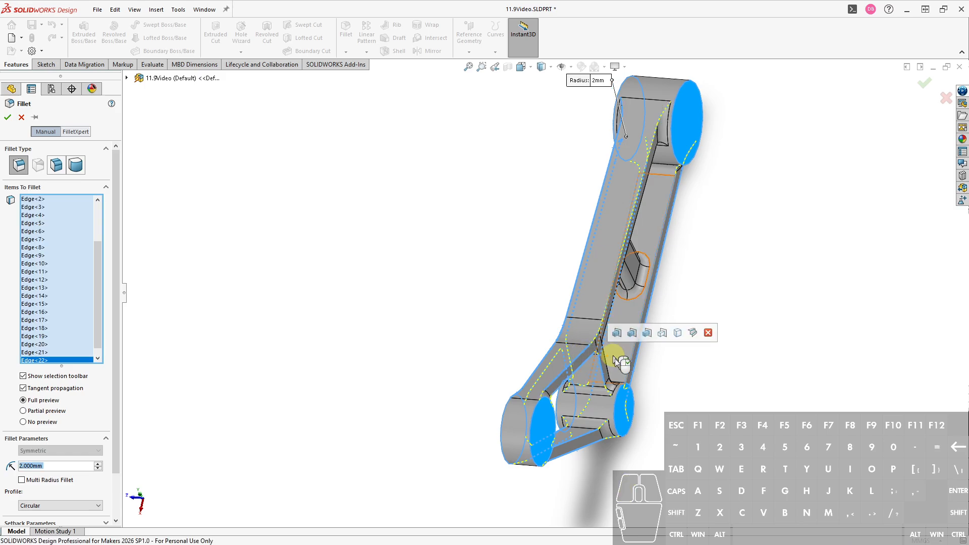
middle_click_drag(620, 362, 646, 344)
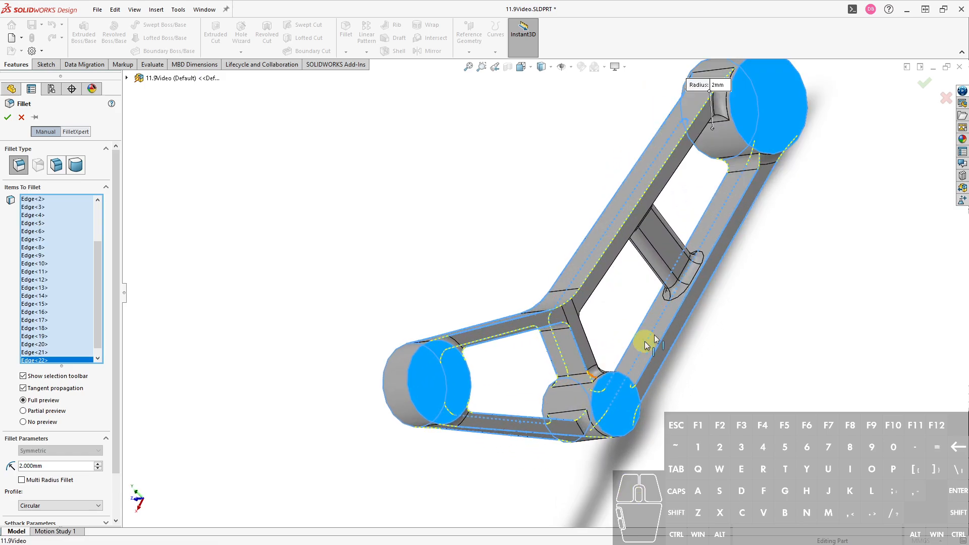
left_click(607, 275)
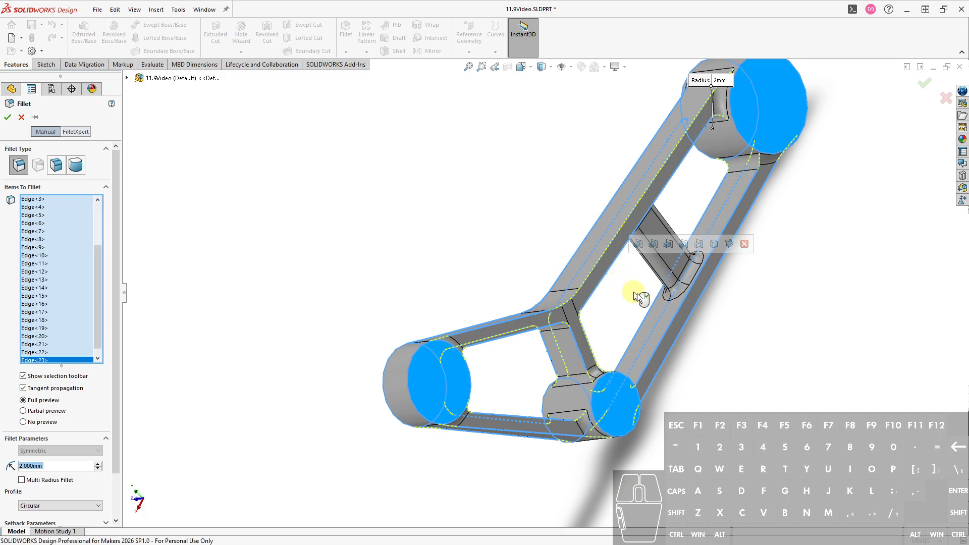
Try to apply the 2 mm fillet to all the selected boss faces and bar edges together.
middle_click_drag(533, 372, 510, 367)
middle_click_drag(739, 194, 766, 373, "ctrl")
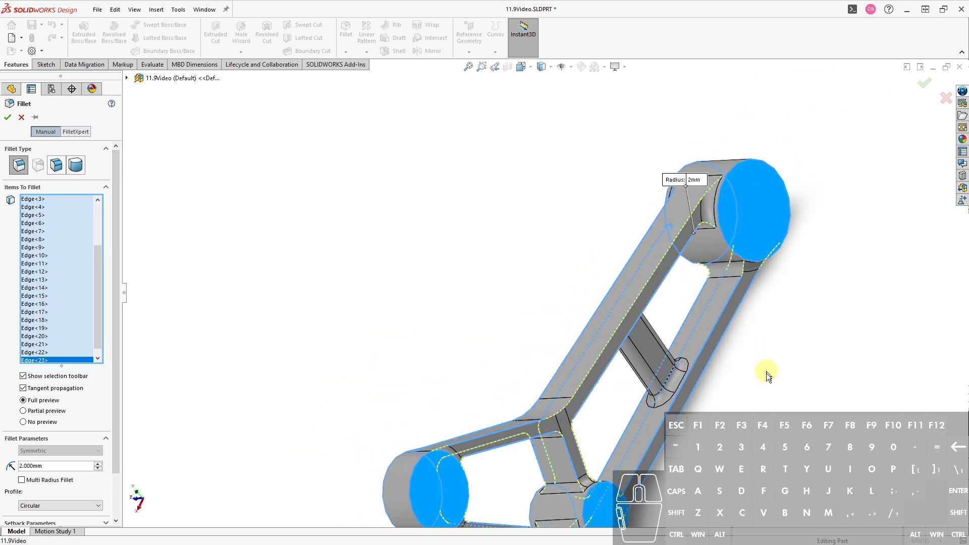
middle_click_drag(737, 434, 824, 377)
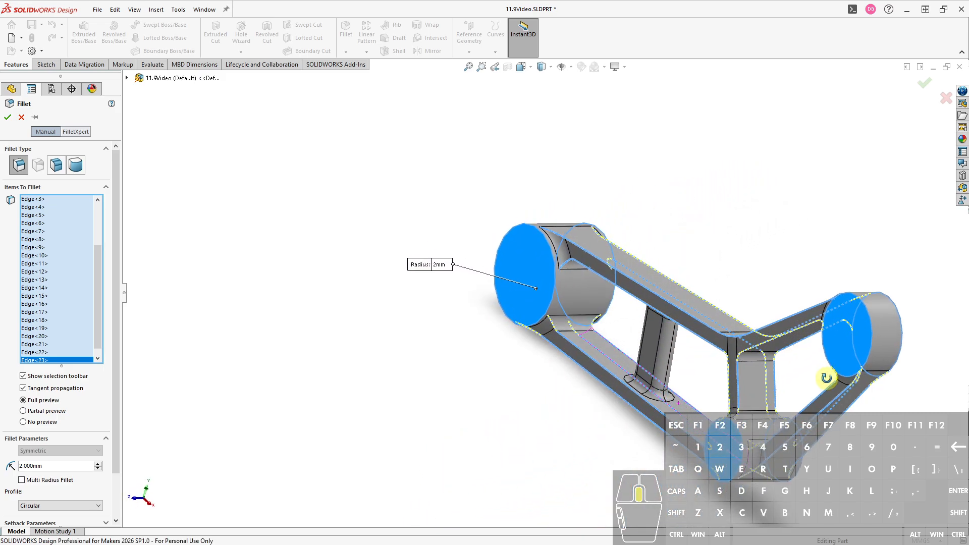
middle_click_drag(619, 422, 594, 429)
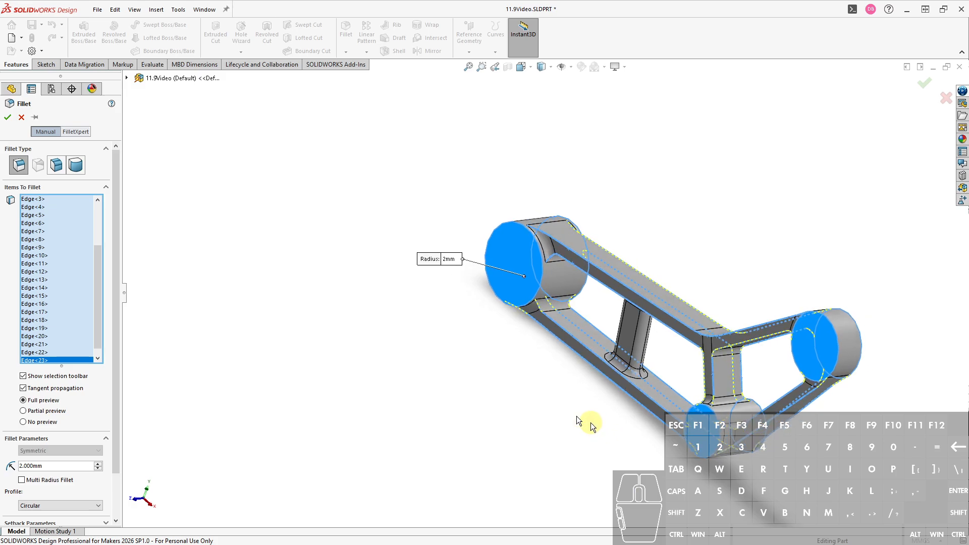
left_click(8, 119)
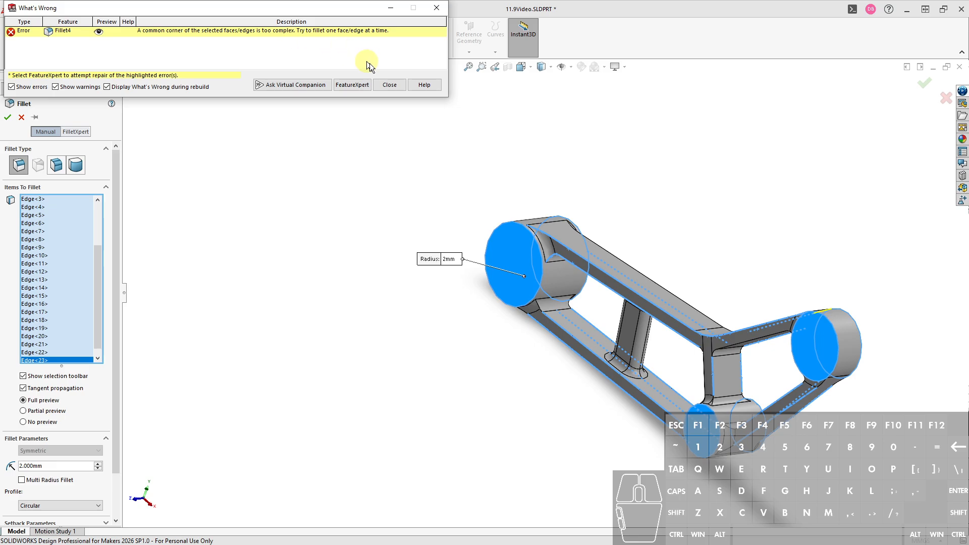
left_click(391, 86)
Remove the boss end faces from the fillet selection and apply the 2 mm fillet to the bar edges alone.
left_click(522, 254)
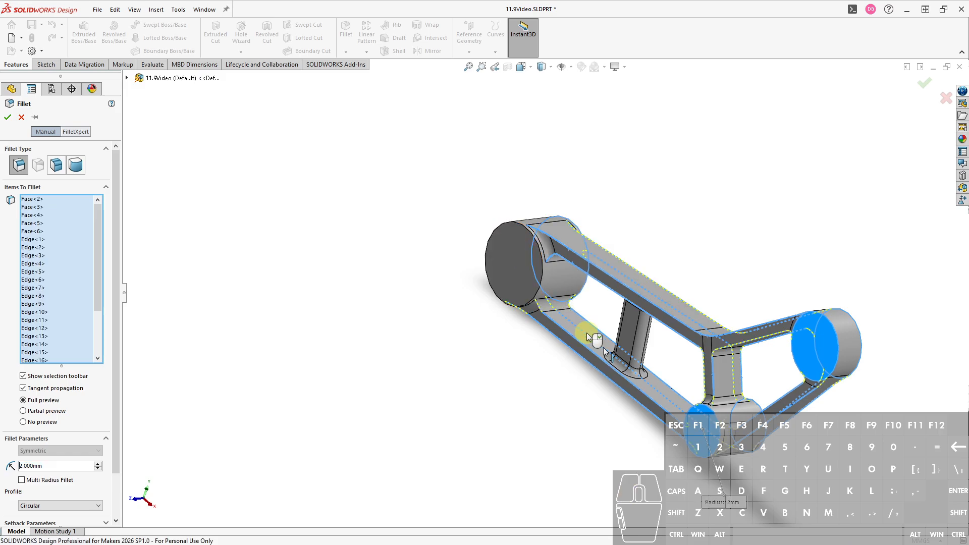
left_click(700, 441)
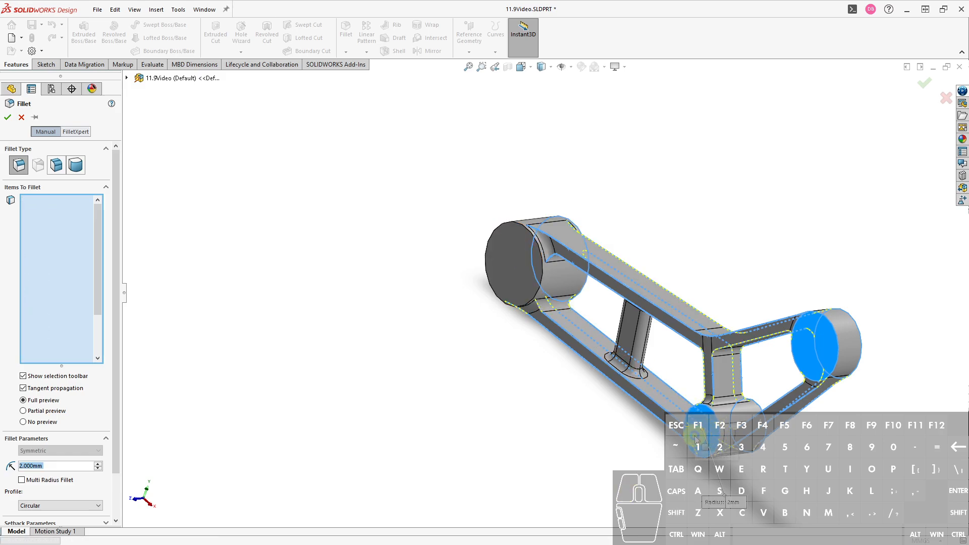
left_click(812, 358)
middle_click_drag(844, 443, 679, 409)
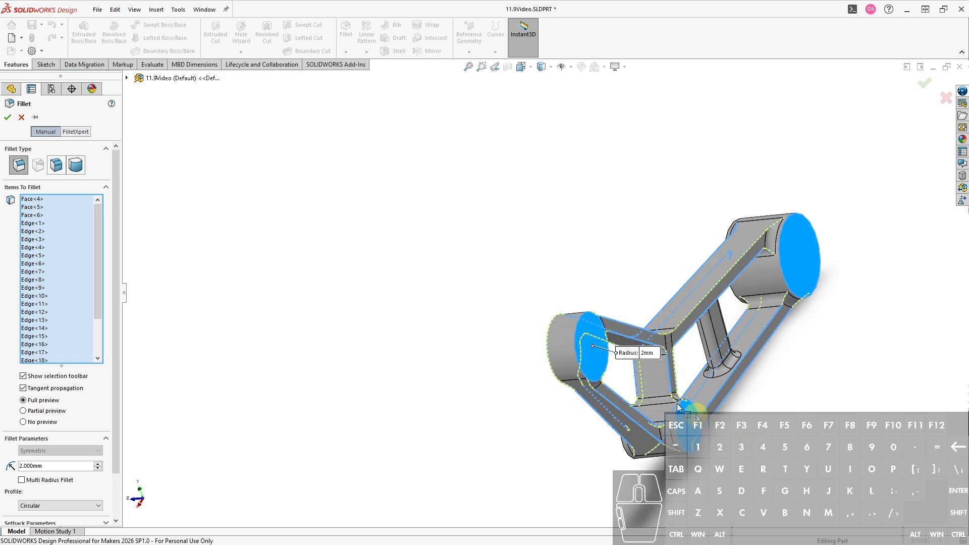
left_click(588, 359)
left_click(800, 276)
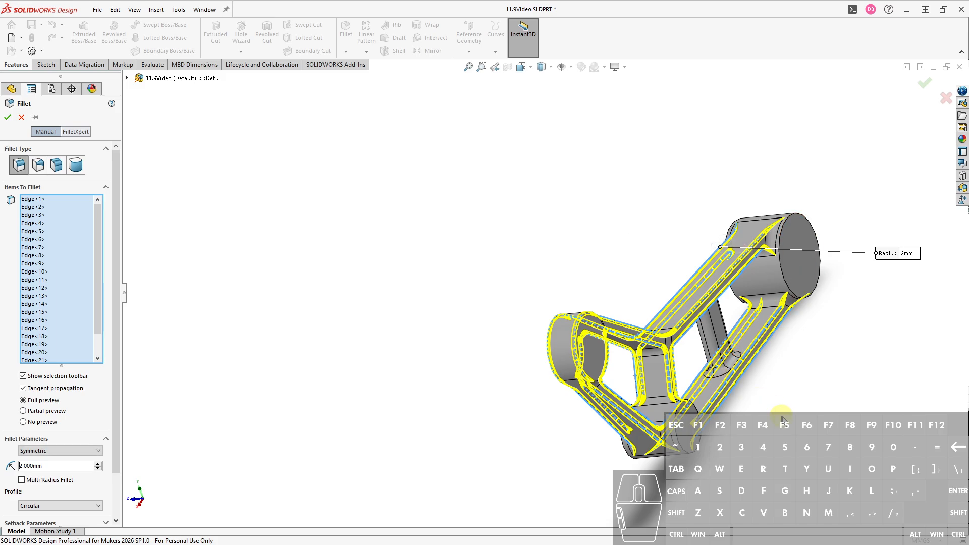
middle_click_drag(837, 292, 632, 494)
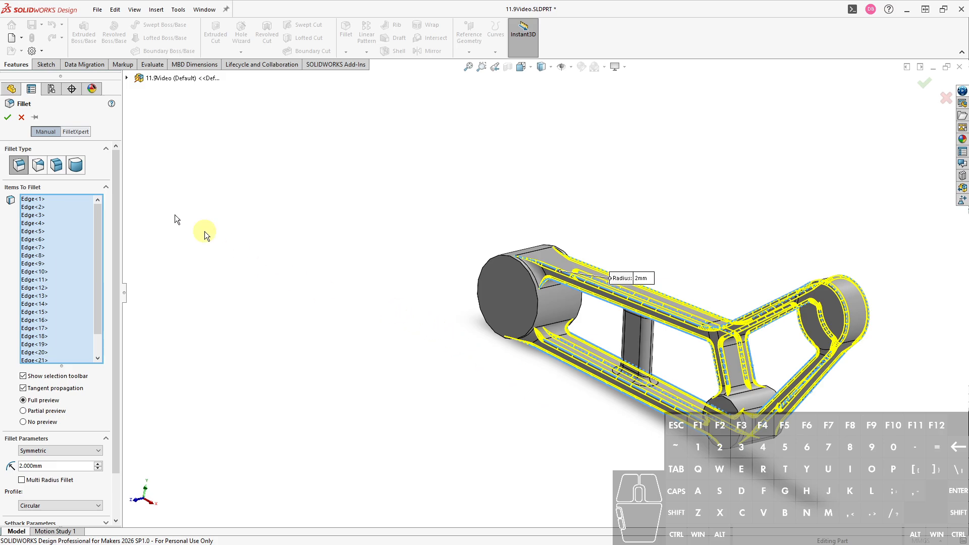
left_click(8, 117)
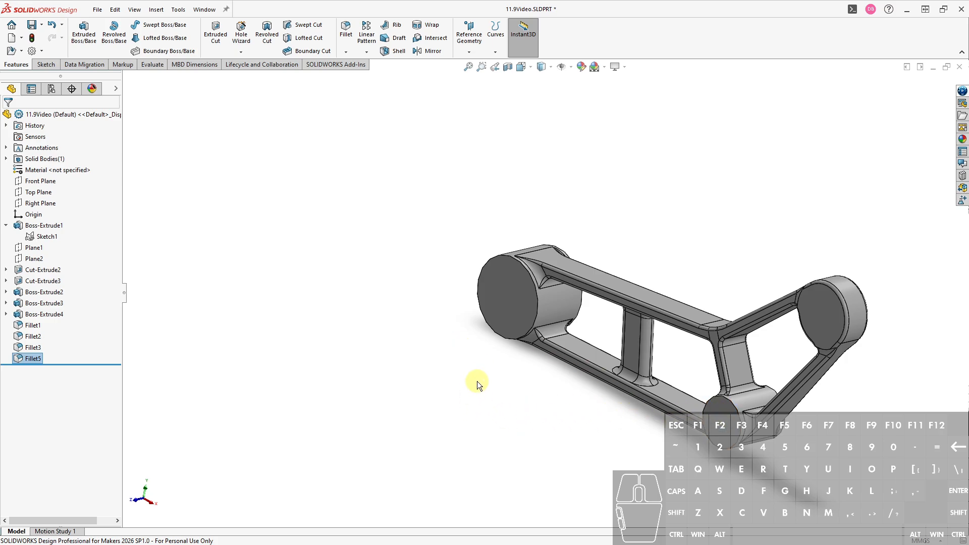
Start a separate 2 mm fillet and select both end faces of the lower middle boss.
key("s")
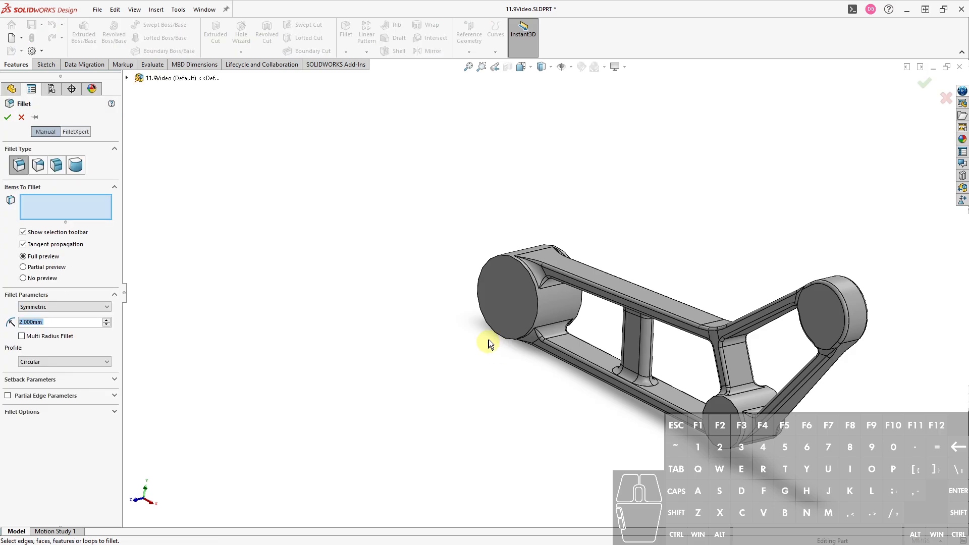
middle_click_drag(876, 361, 606, 379)
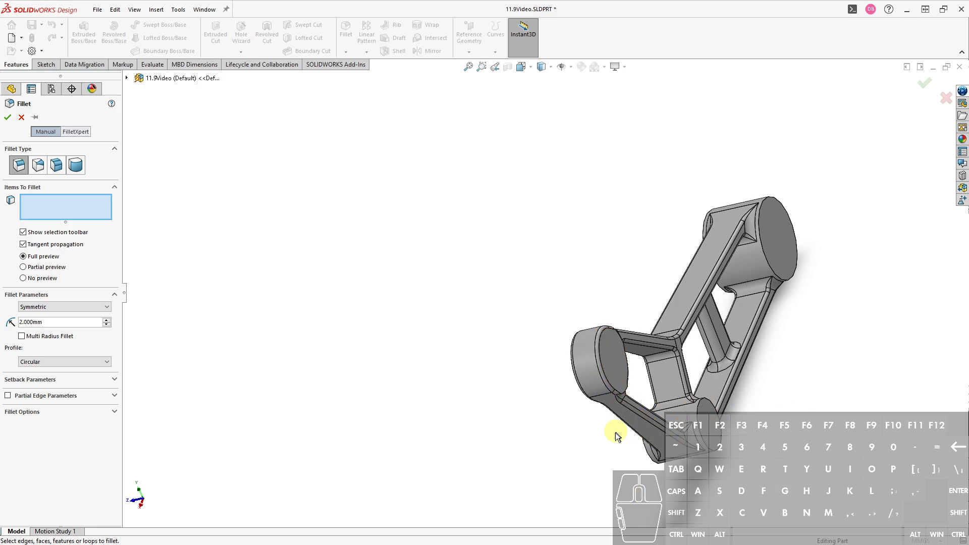
middle_click_drag(612, 405, 630, 514)
middle_click_drag(701, 454, 651, 447)
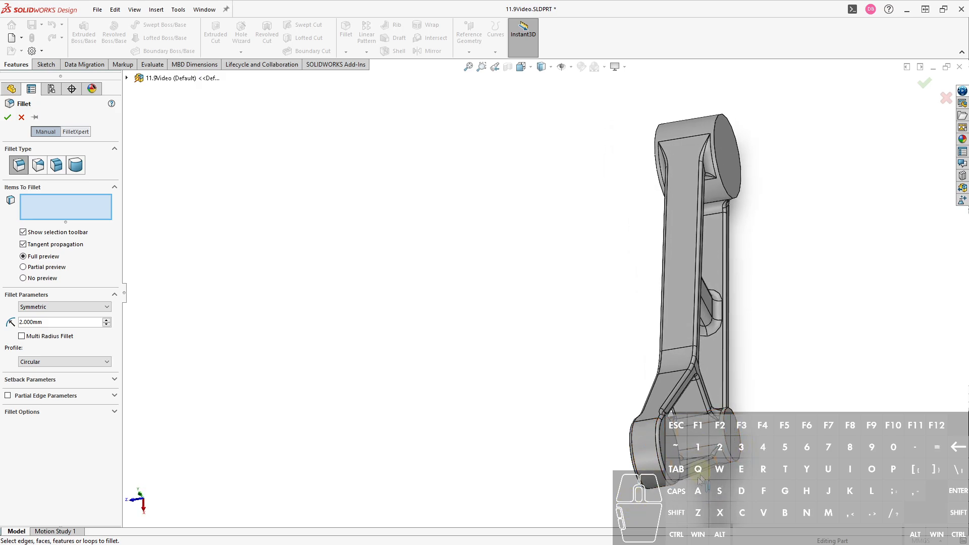
middle_click_drag(701, 479, 572, 305)
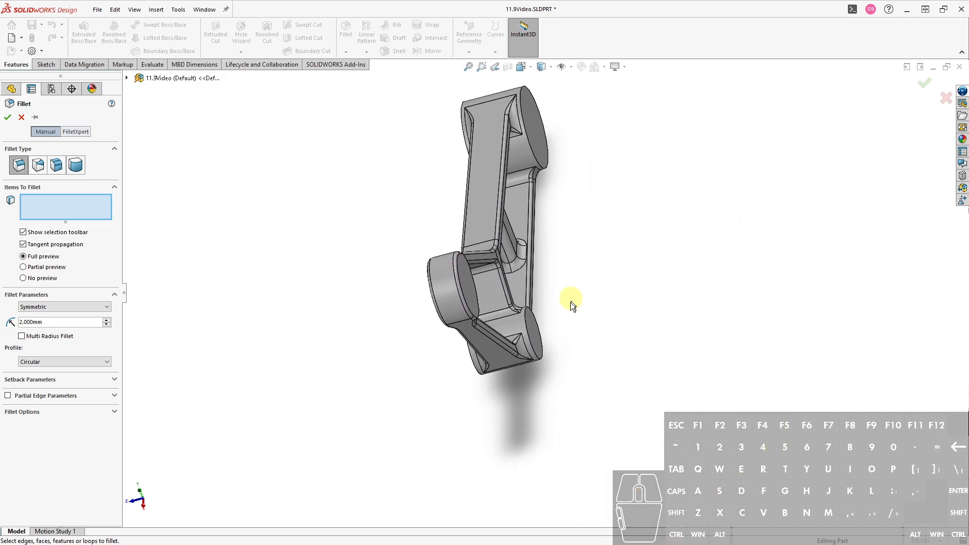
scroll(537, 337, "down", 10)
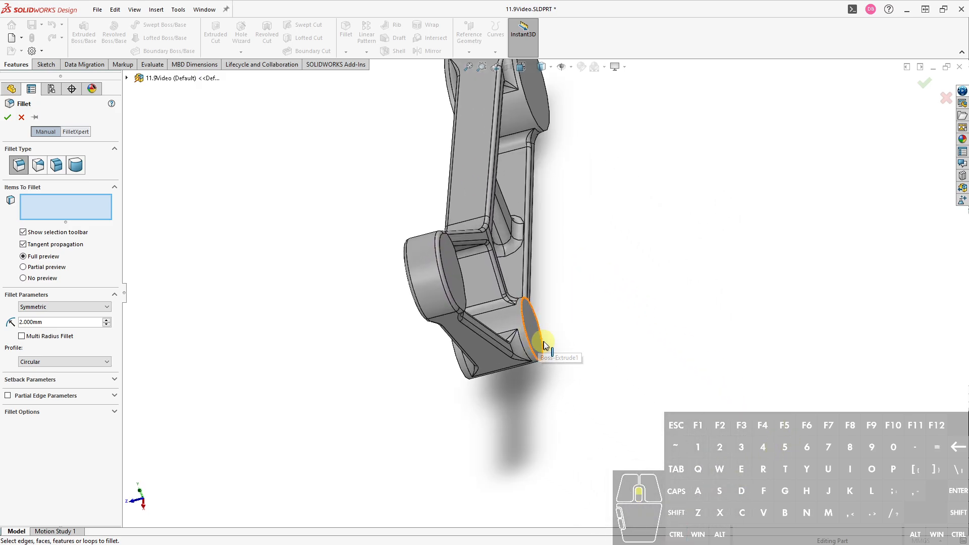
left_click(500, 351)
middle_click_drag(449, 404, 526, 418)
left_click(401, 335)
Add both end faces of the largest boss, apply the 2 mm fillet and return to the isometric view.
scroll(362, 267, "up", 6)
middle_click_drag(361, 268, 564, 203)
left_click(429, 244)
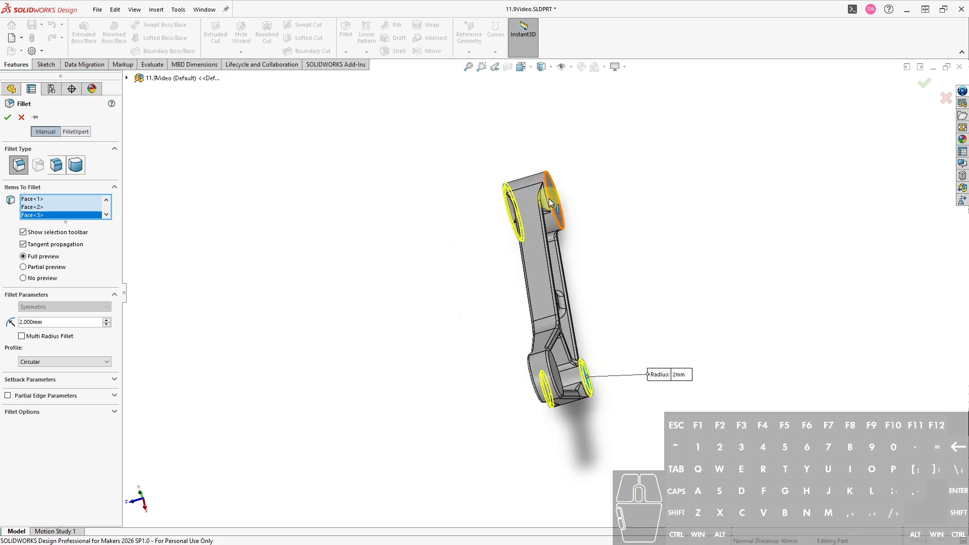
left_click(552, 200)
middle_click_drag(451, 424, 498, 360)
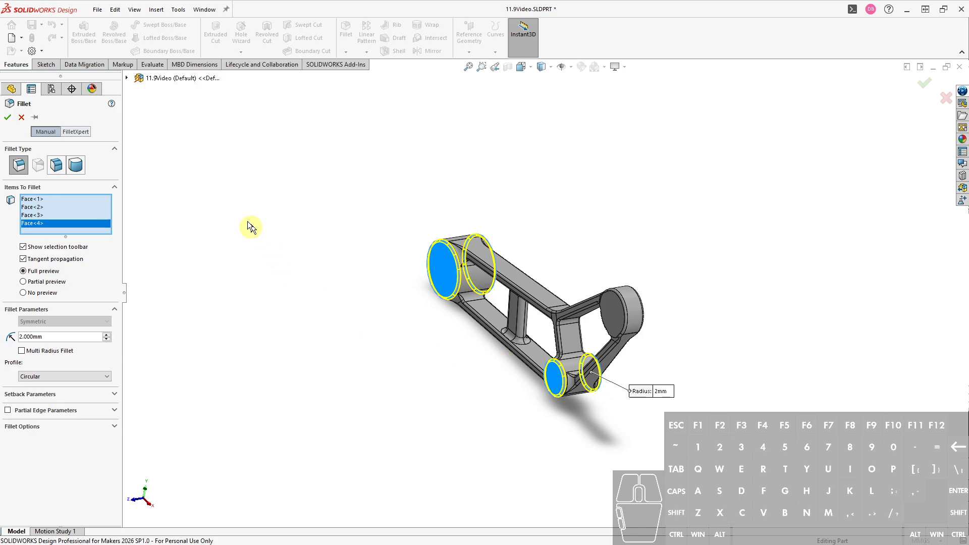
left_click(226, 208)
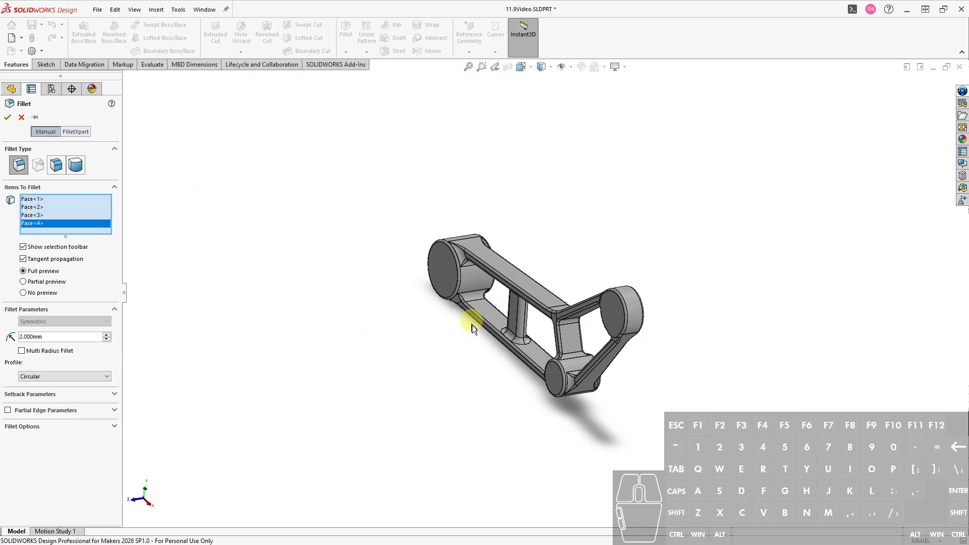
key("ctrl+7")
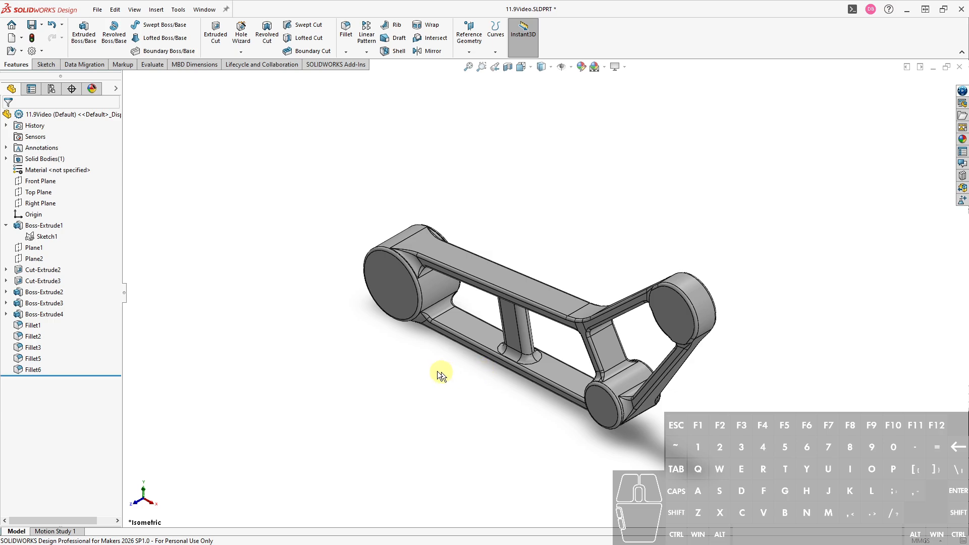
Specify an ANSI Metric counterbore hole for an M10 socket head cap screw with the Hole Wizard.
left_click(241, 34)
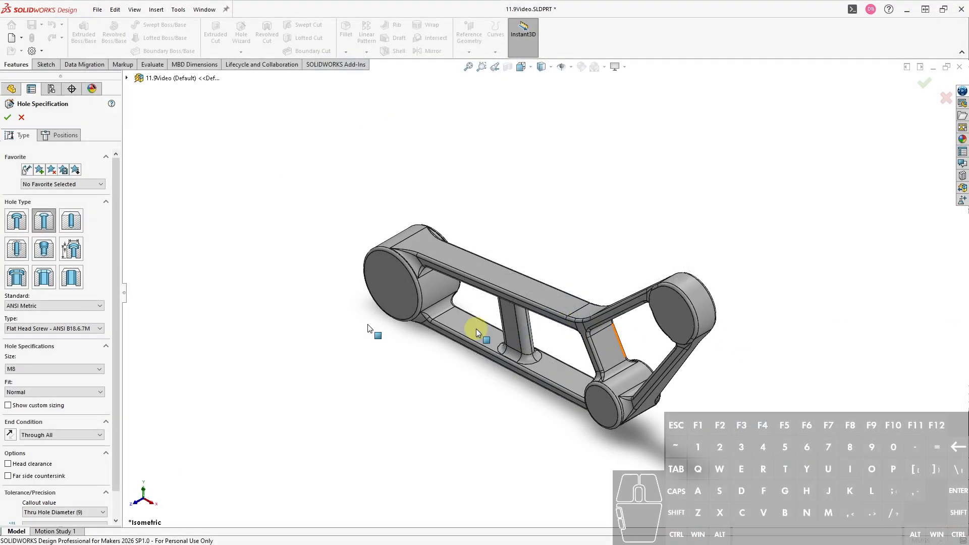
left_click(19, 213)
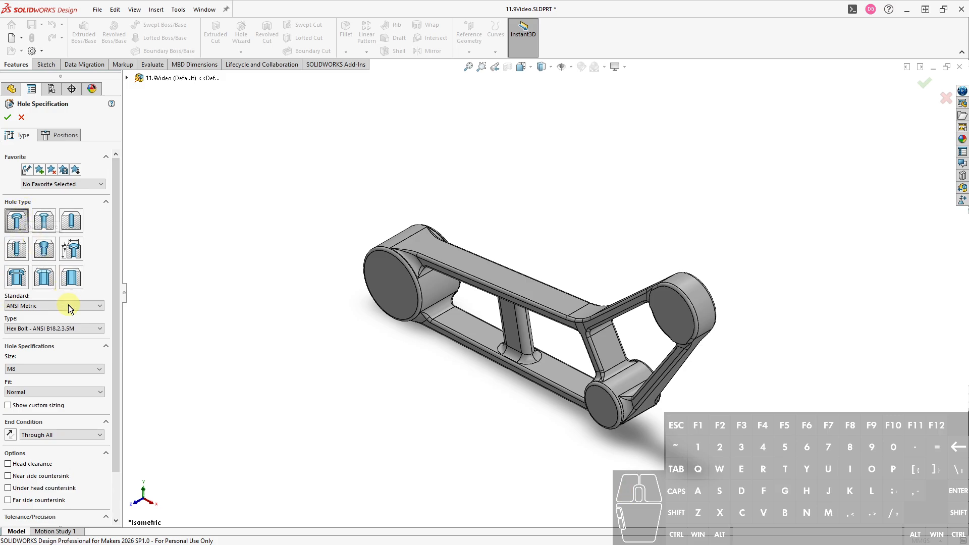
left_click(63, 328)
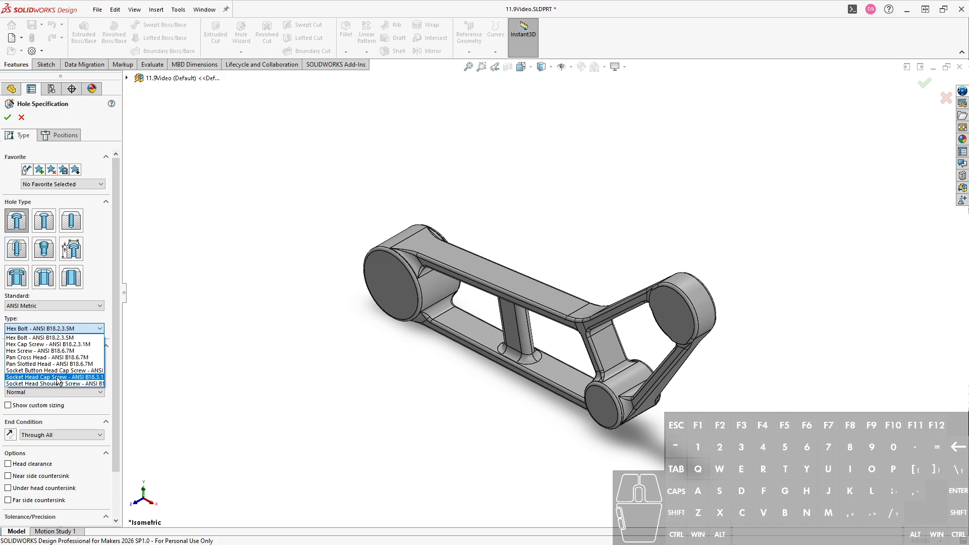
left_click(58, 377)
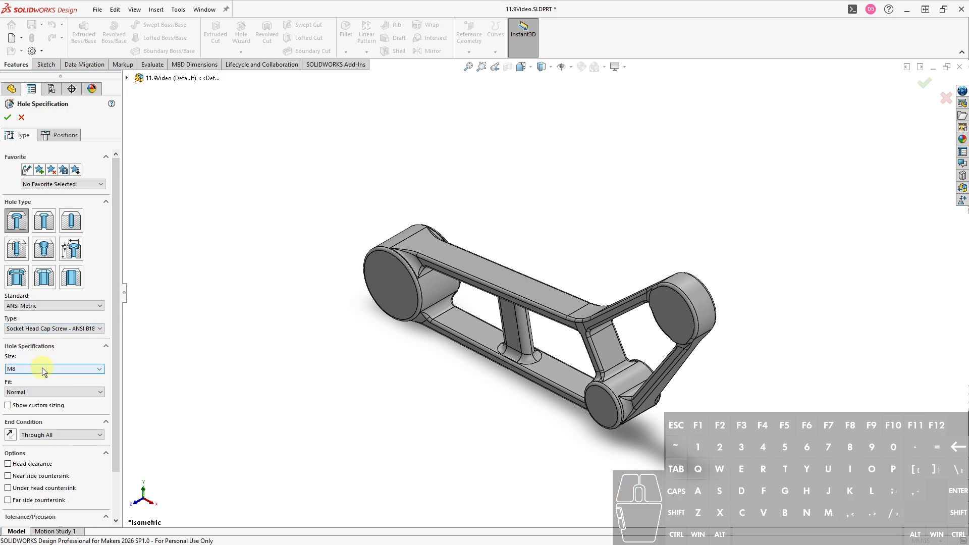
left_click(41, 368)
left_click(38, 394)
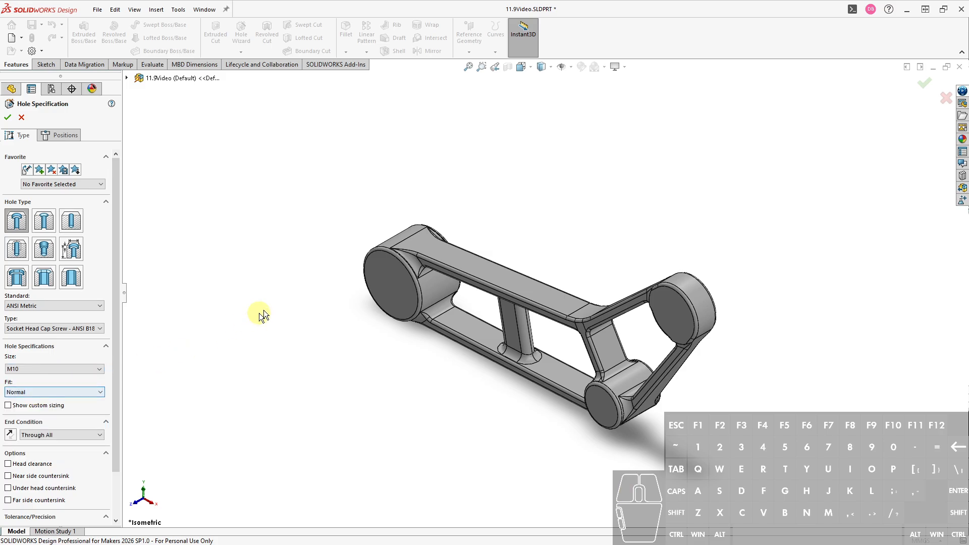
Position the M10 counterbore holes on the front face at the centres of the largest boss and the boss at the origin.
left_click(61, 135)
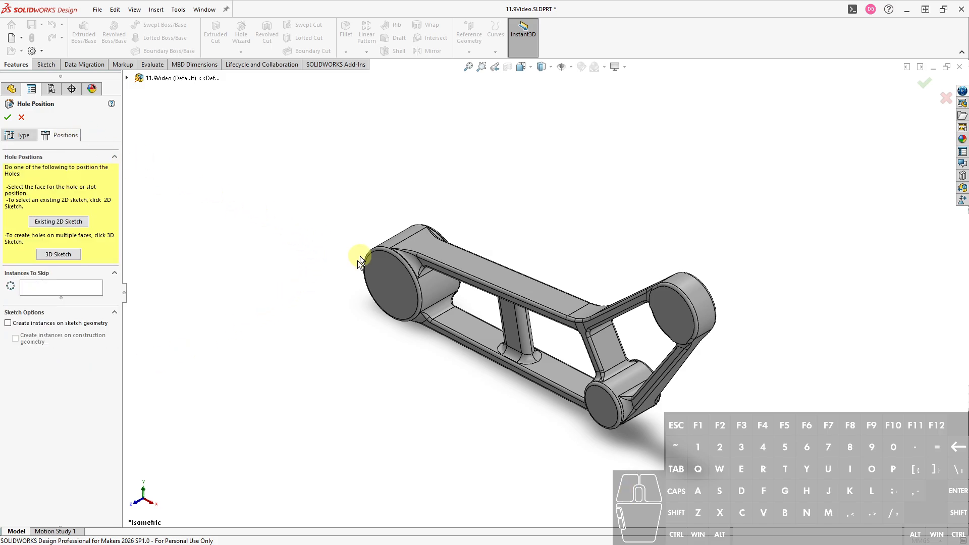
left_click(394, 280)
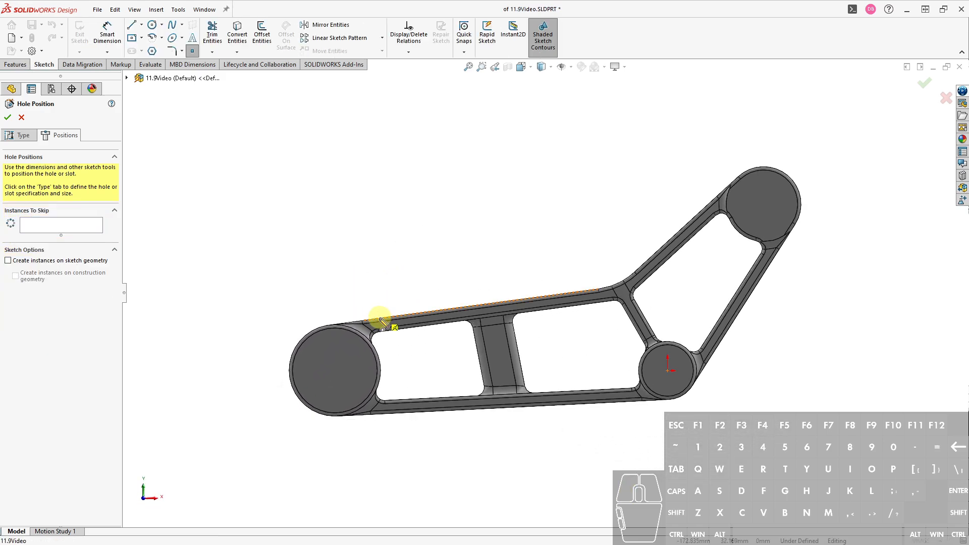
scroll(349, 366, "down", 2)
scroll(390, 368, "down", 1)
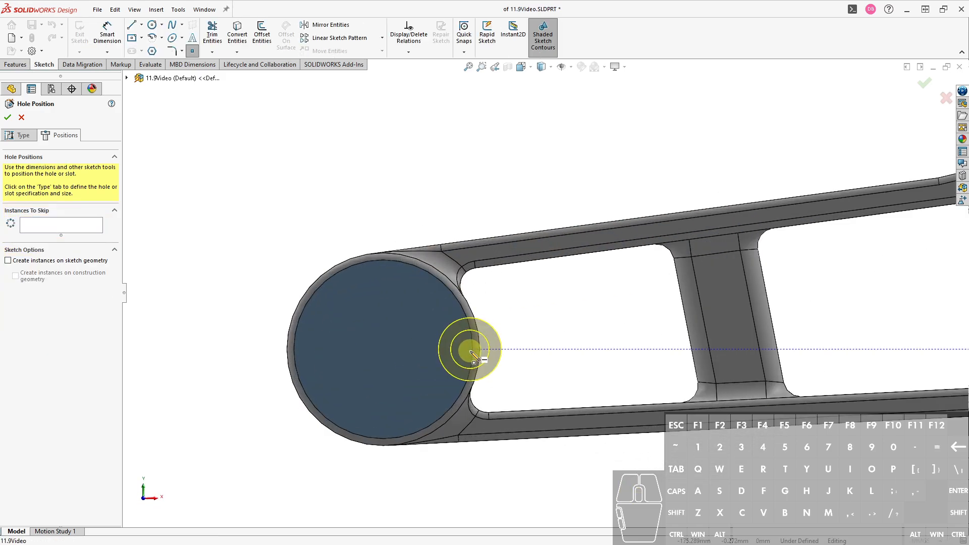
mouse_move(470, 355)
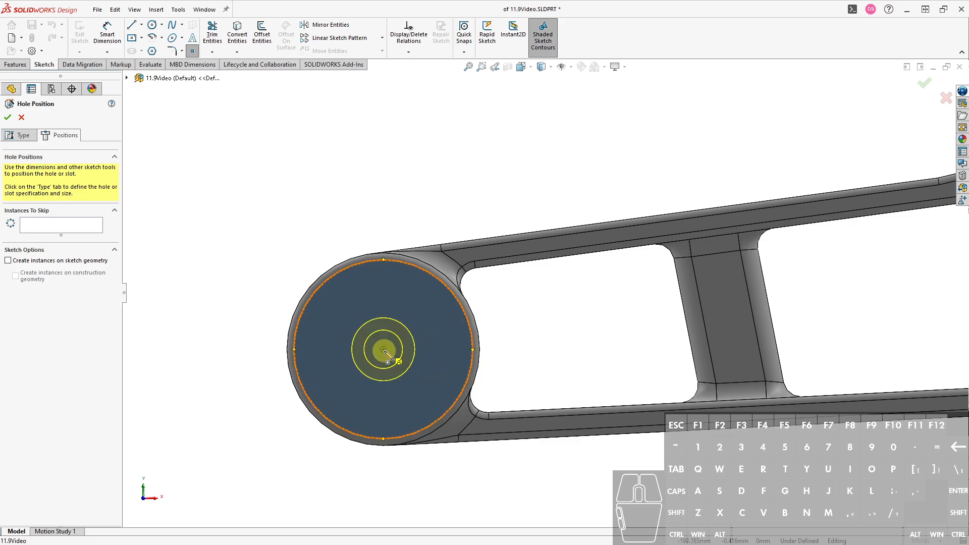
left_click(383, 349)
scroll(656, 371, "up", 4)
scroll(535, 378, "down", 4)
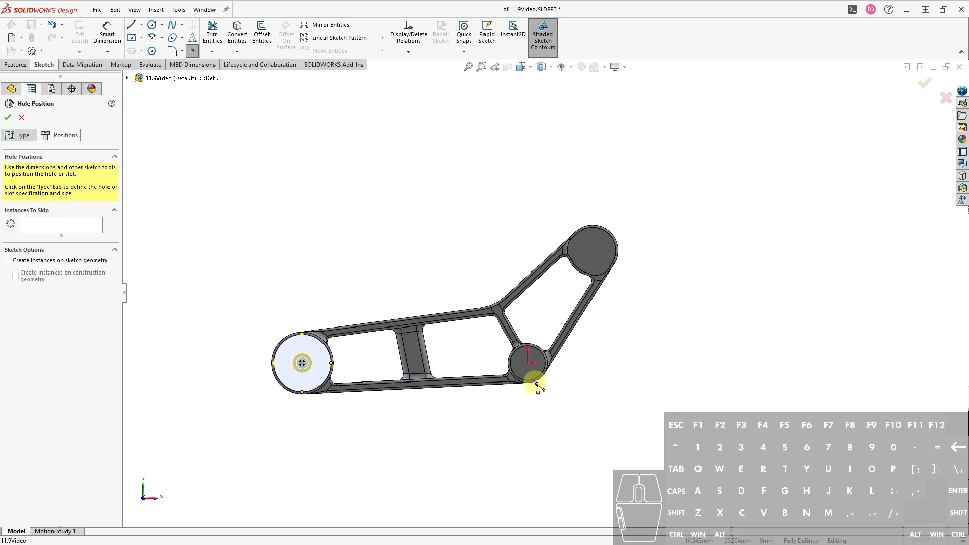
left_click(524, 331)
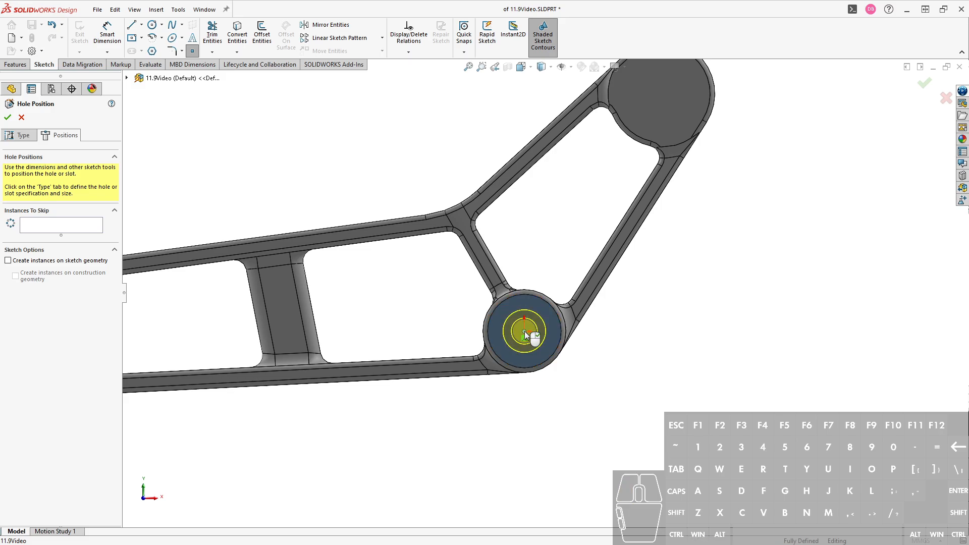
Confirm the M10 counterbore hole positions to complete the hole feature.
right_click(594, 336)
left_click(603, 346)
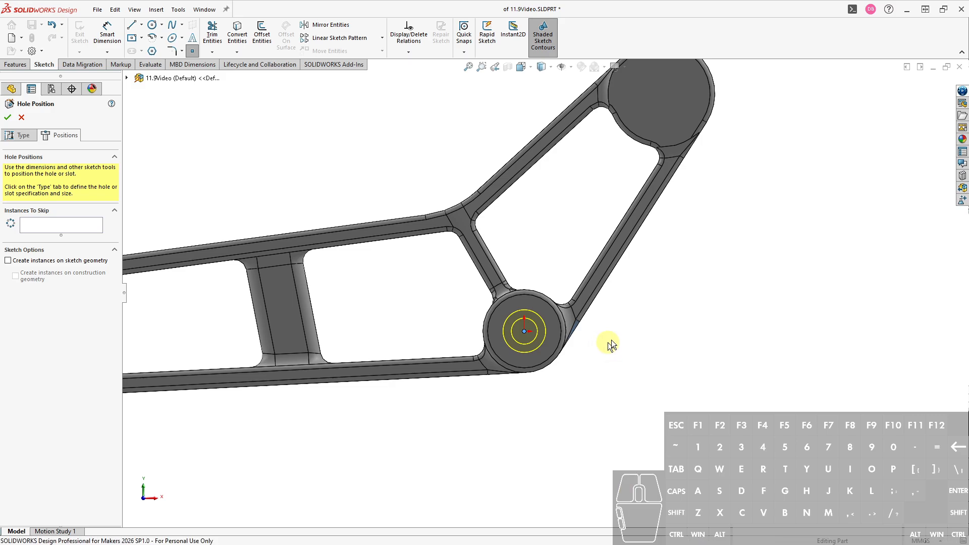
Specify an ANSI Metric through-all countersink for an M8 flat head screw on the 45 mm boss's front face with the Hole Wizard.
middle_click_drag(729, 204, 652, 342, "ctrl")
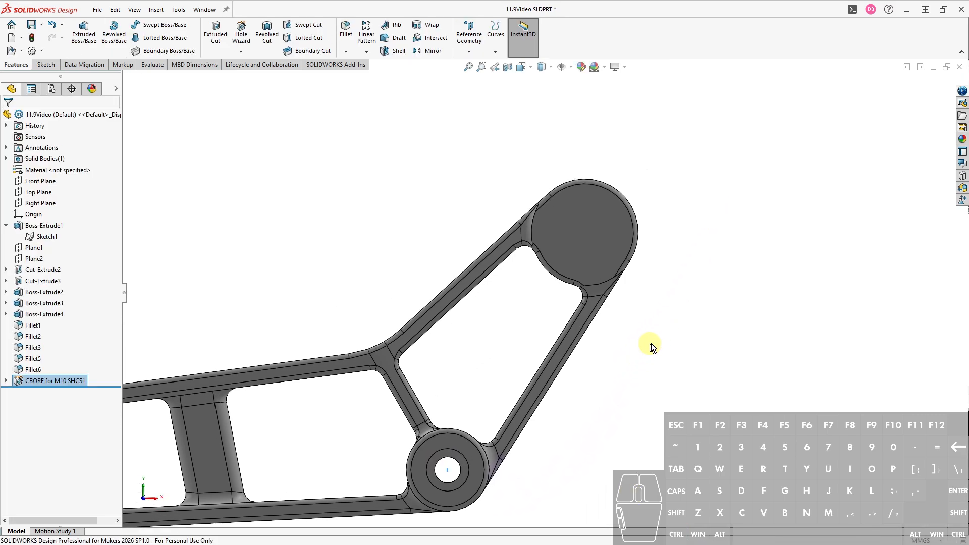
left_click(592, 225)
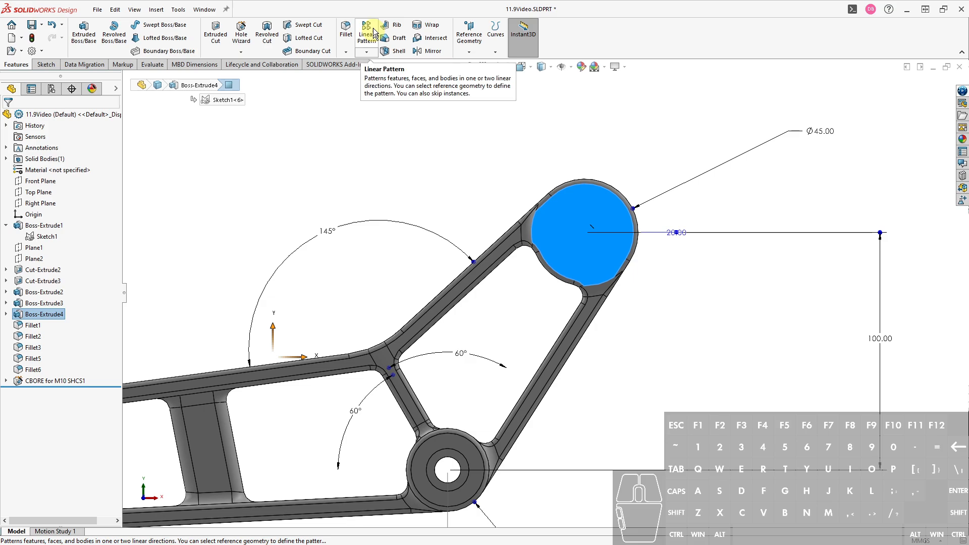
left_click(242, 33)
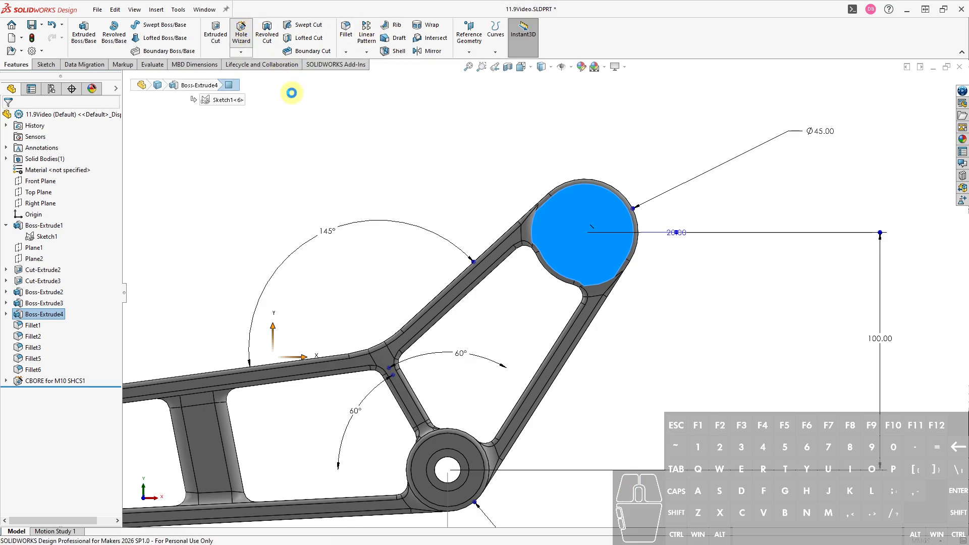
left_click(44, 221)
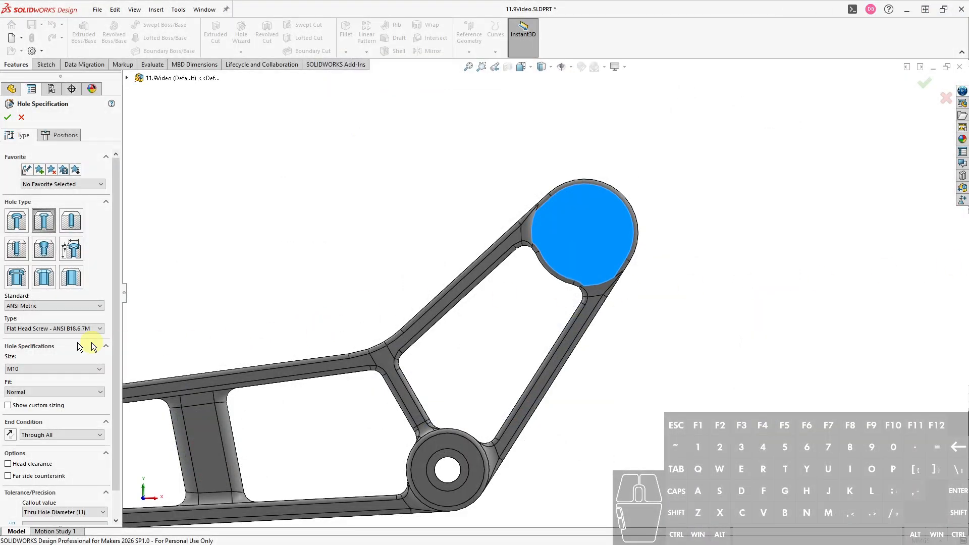
left_click(43, 369)
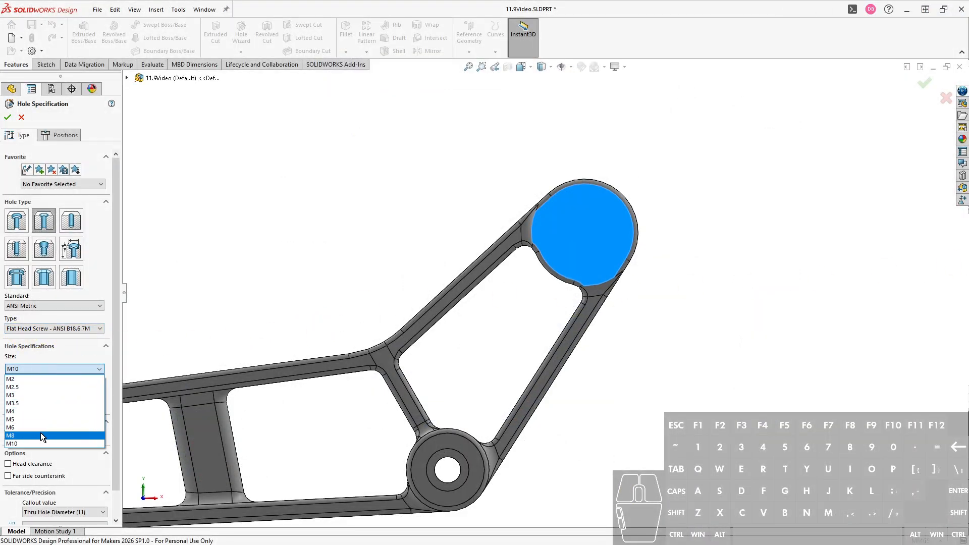
left_click(41, 436)
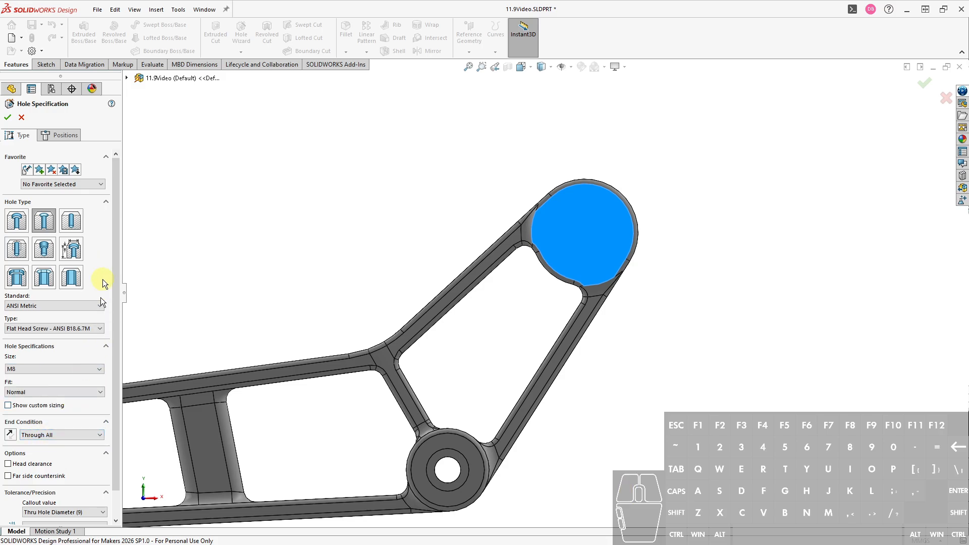
Position the M8 countersink hole at the centre of the 45 mm boss, finish it and return to the isometric view.
left_click(60, 135)
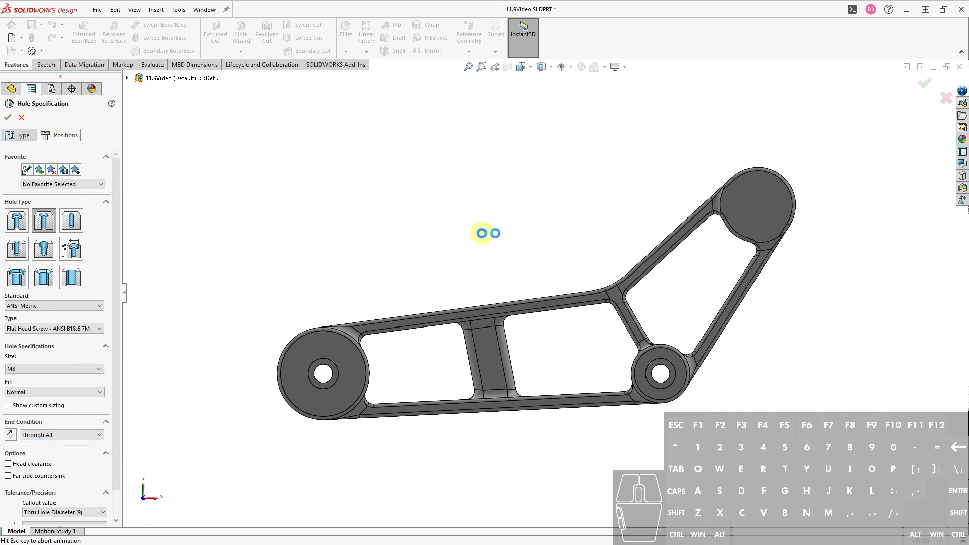
left_click(767, 209)
scroll(768, 210, "up", 5)
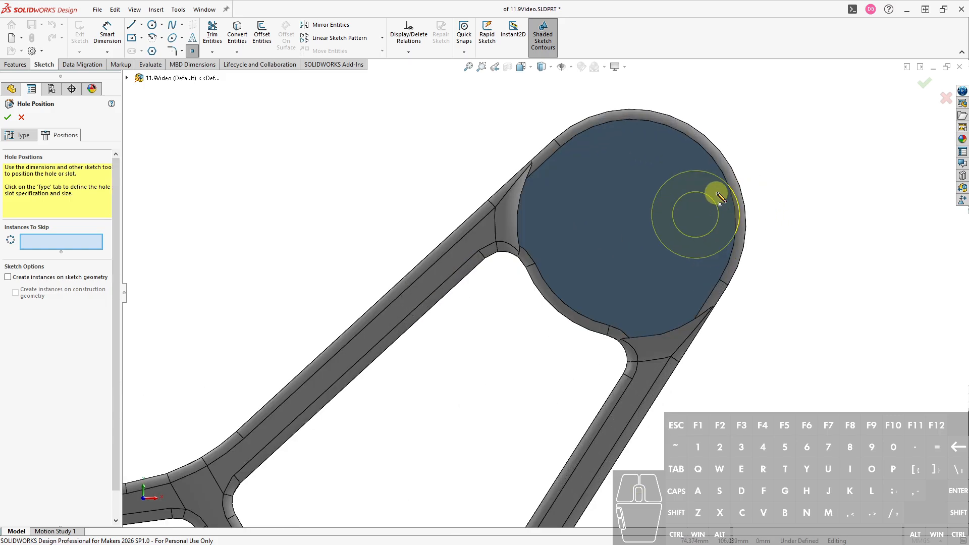
mouse_move(732, 197)
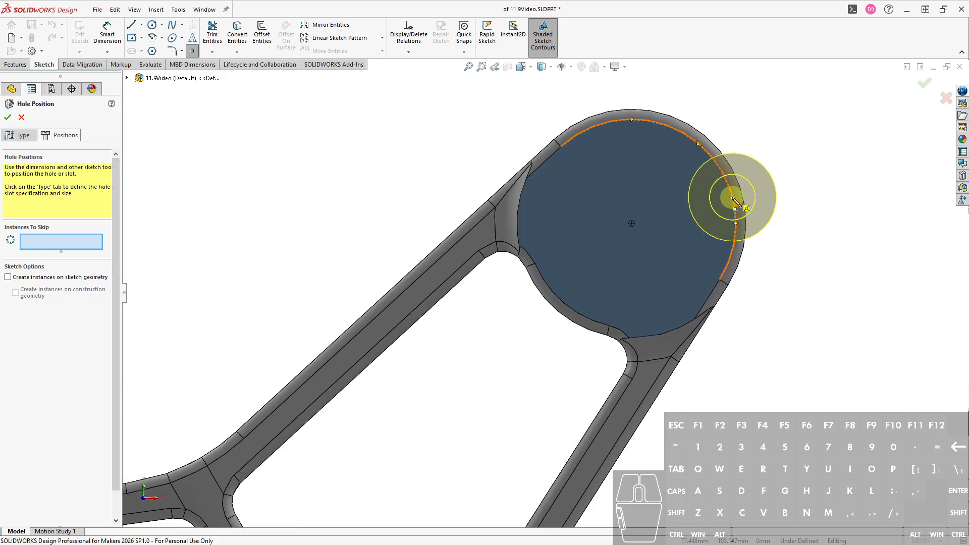
left_click(631, 224)
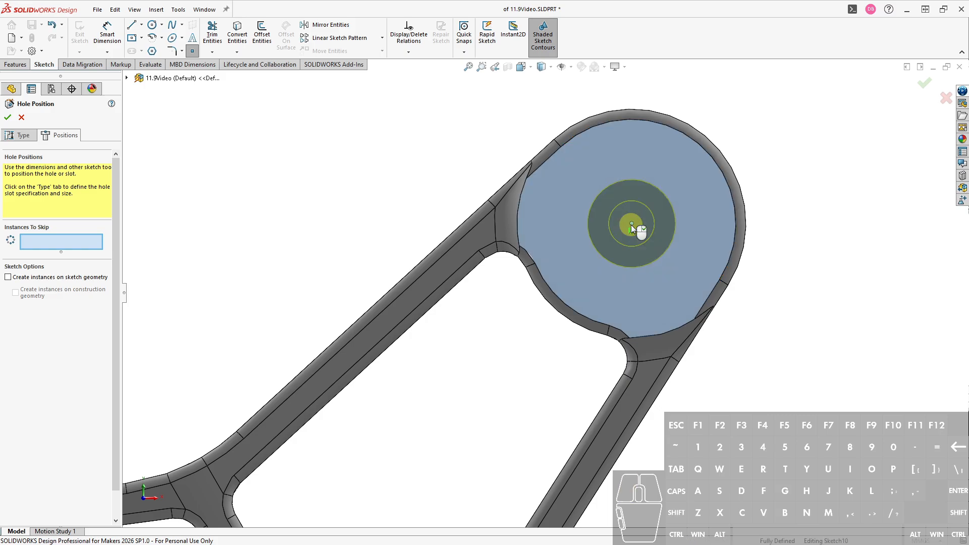
right_click(631, 225)
key("ctrl+7")
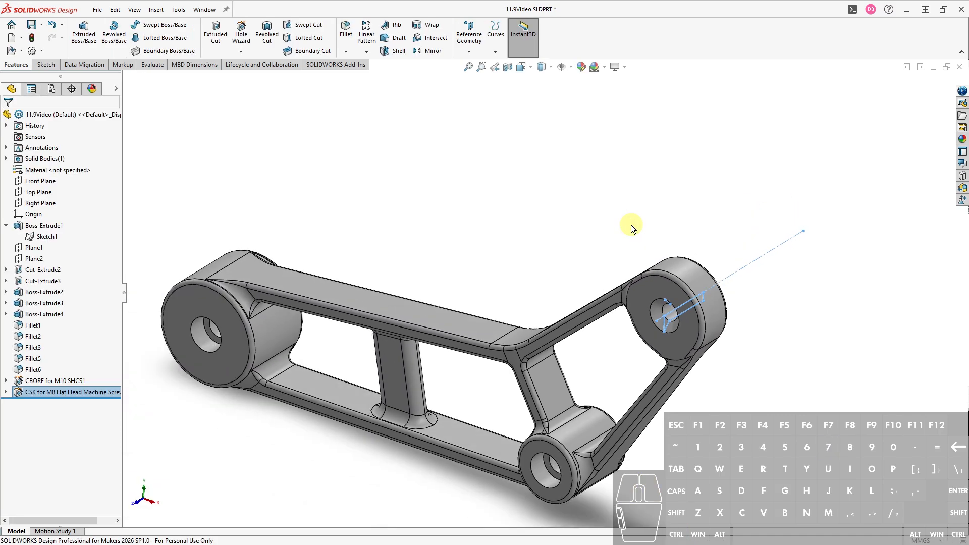
left_click(575, 227)
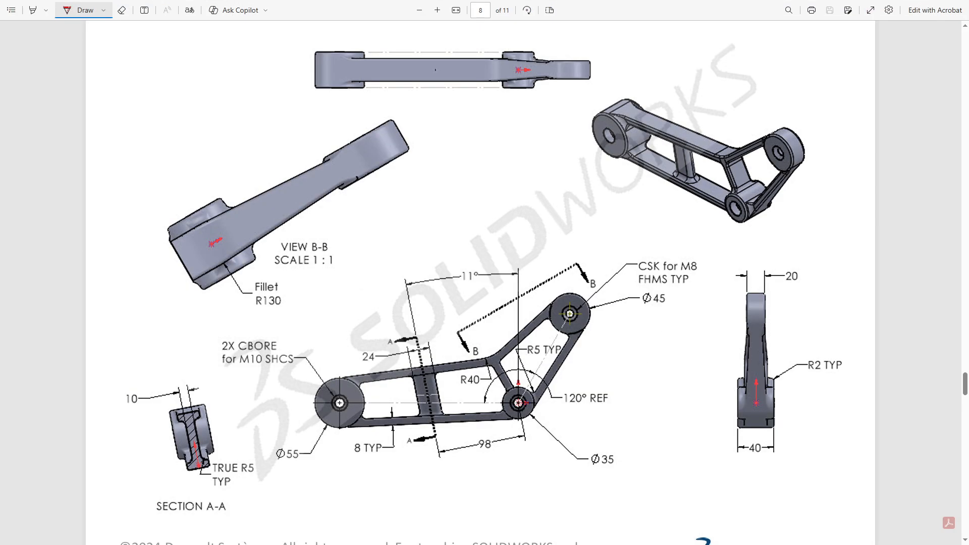
Switch to the PDF drawing and check its views, hole callouts and design notes against the finished arm.
scroll(964, 36, "up", 5)
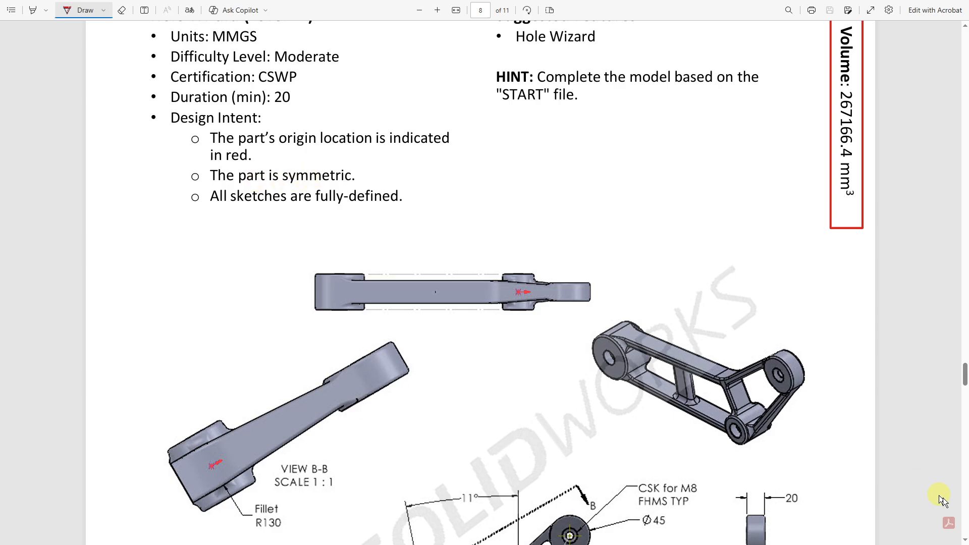
scroll(965, 541, "down", 4)
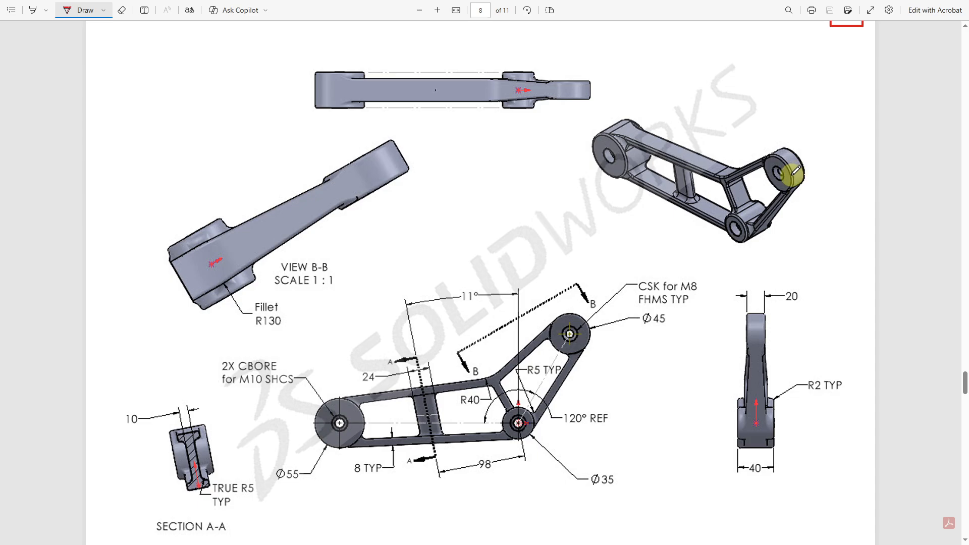
left_click(965, 28)
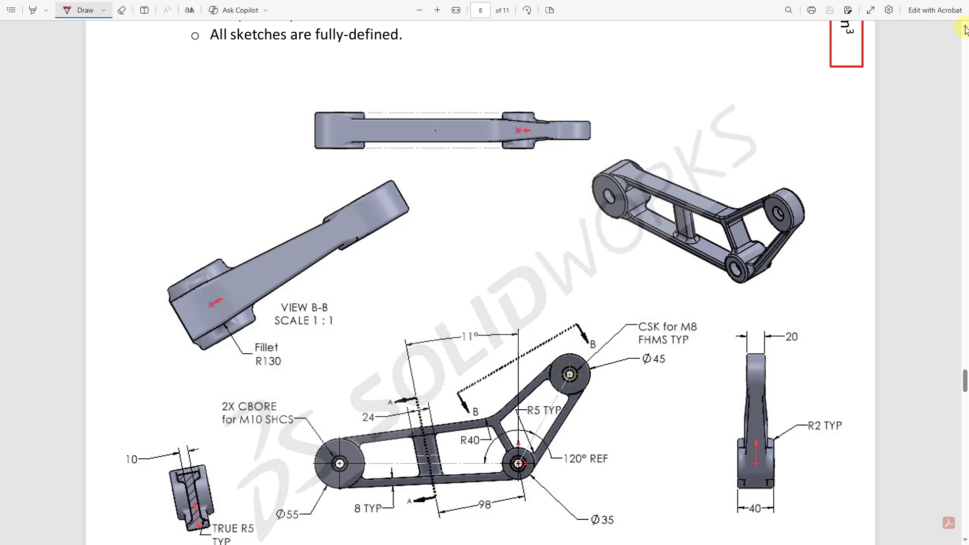
left_click(965, 28)
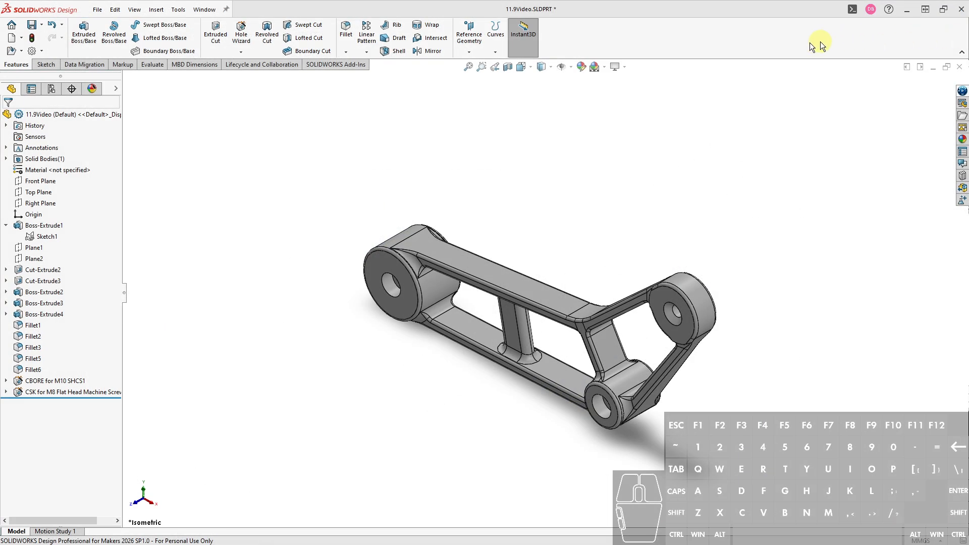
Evaluate the arm's mass properties in SOLIDWORKS and compare its volume with the target volume in the PDF drawing.
key("ctrl+m")
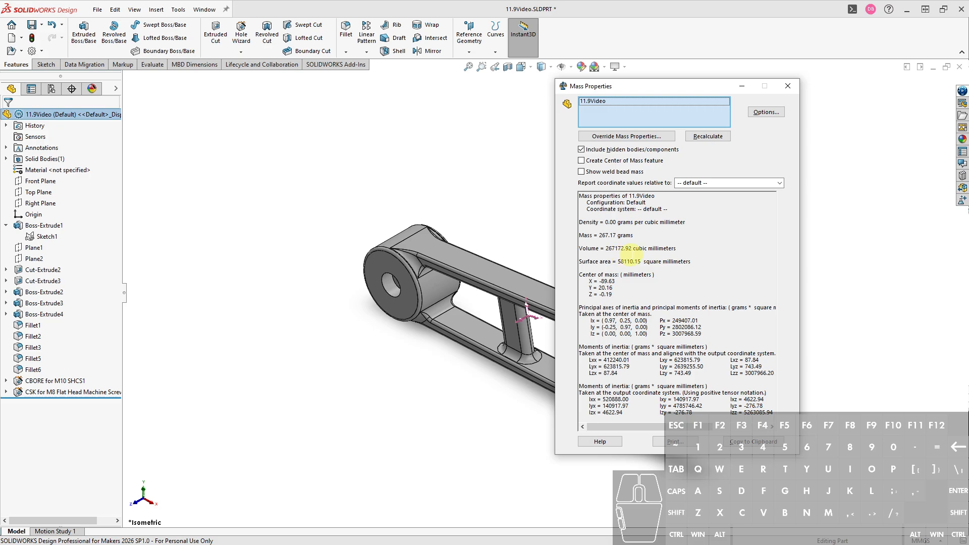
key("ctrl+shift")
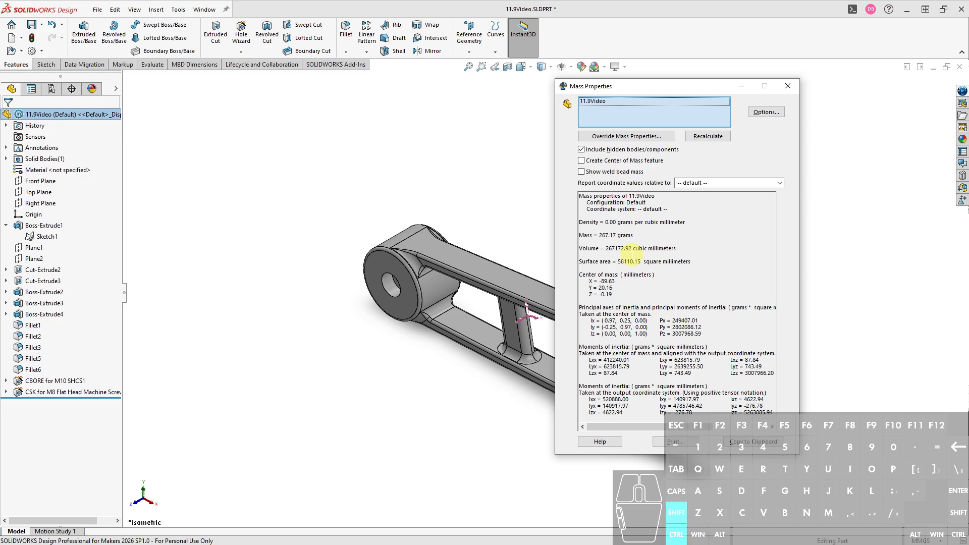
key("ctrl+shift+2")
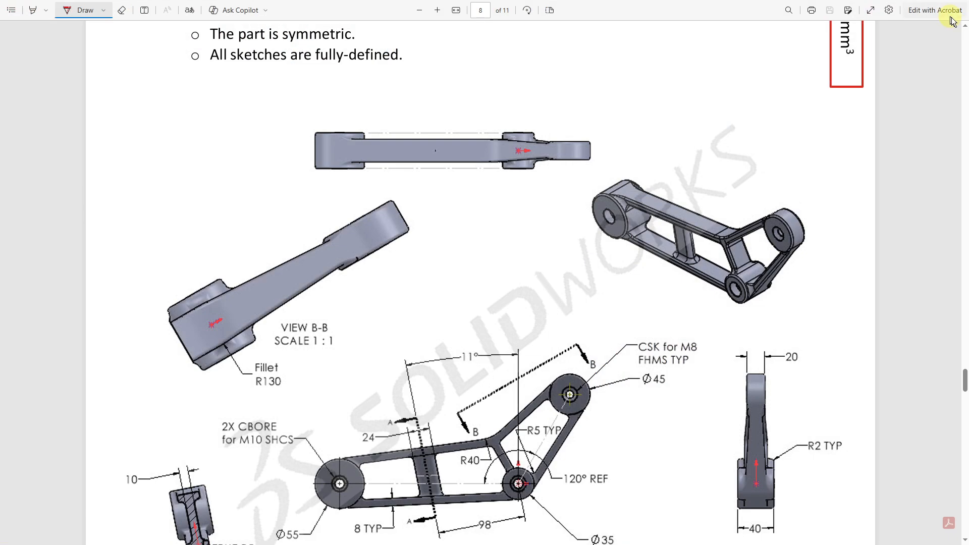
scroll(953, 31, "up", 3)
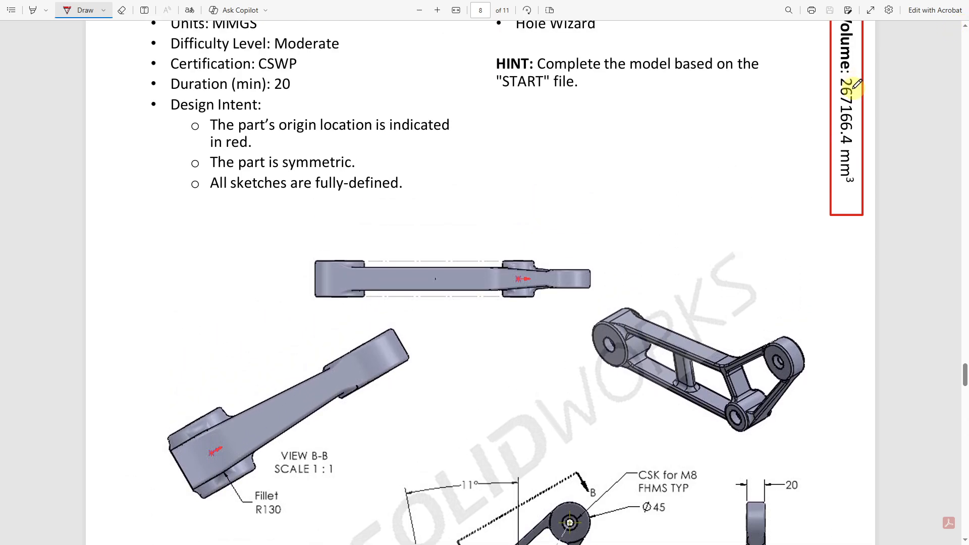